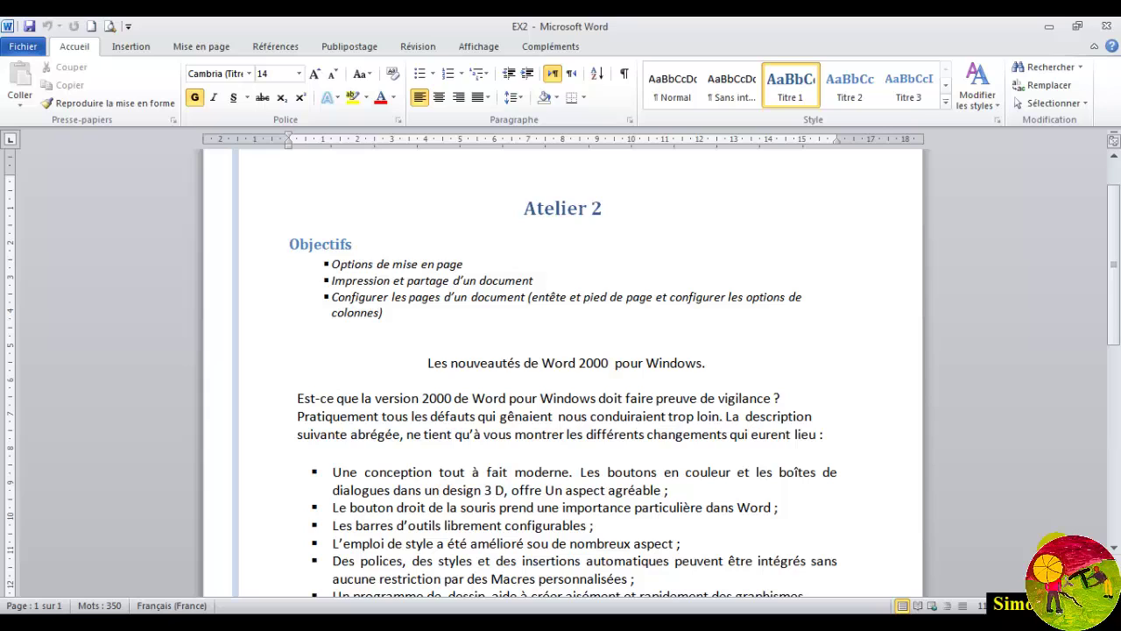
# Split the document window just above the heading "Exécutez les taches suivantes :"
pyautogui.moveTo(1111, 213); pyautogui.dragTo(1113, 335)
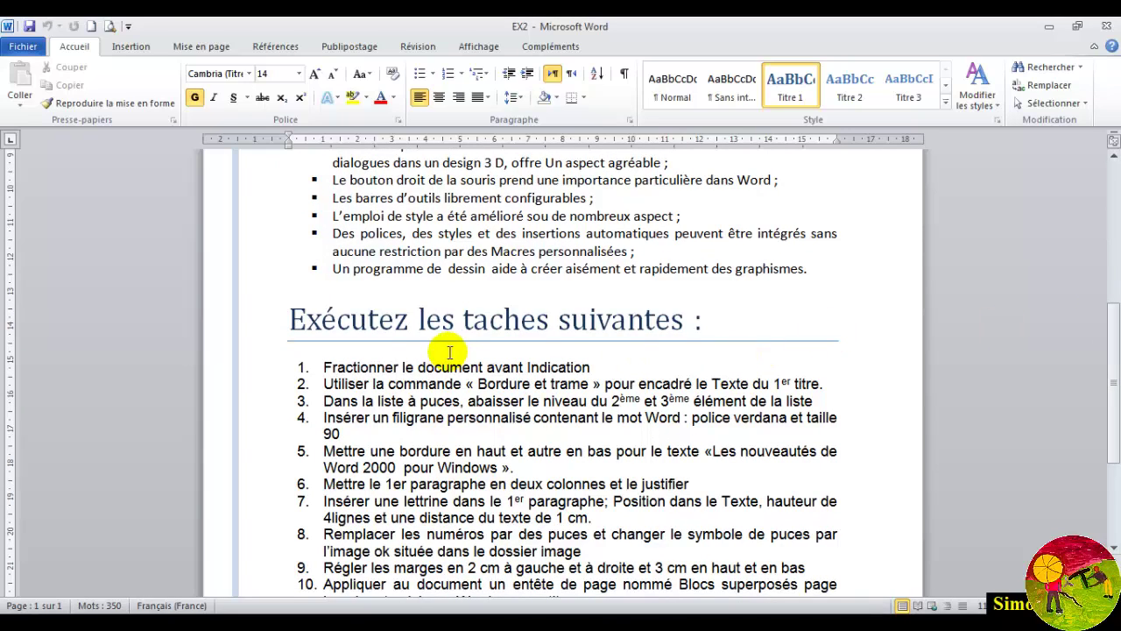
pyautogui.moveTo(323, 367); pyautogui.dragTo(602, 370)
pyautogui.click(605, 370)
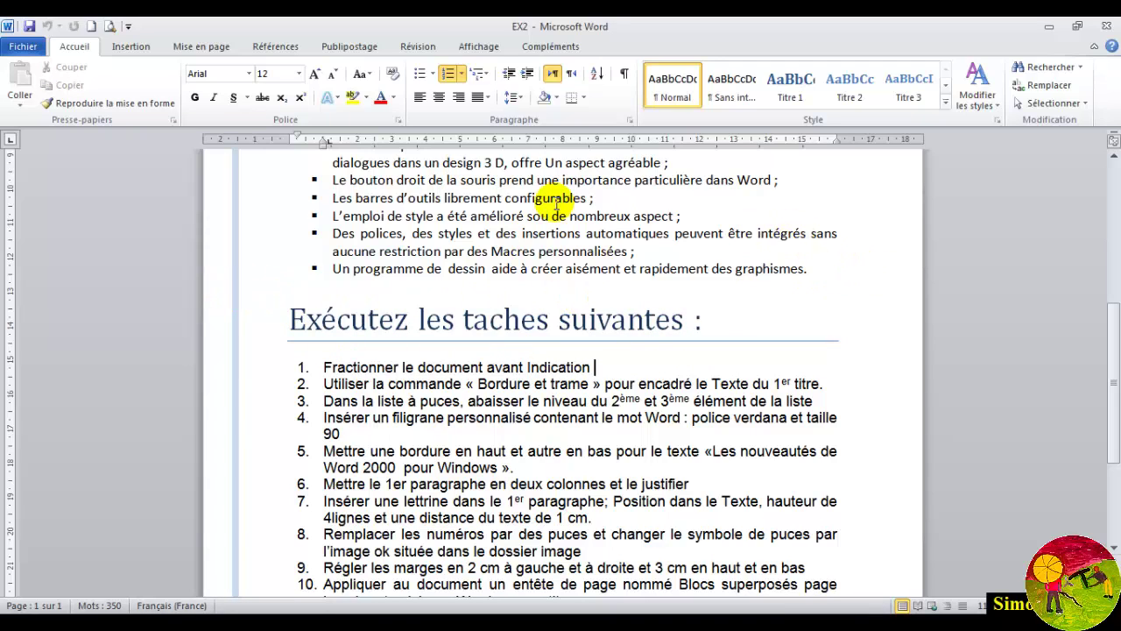
pyautogui.click(474, 48)
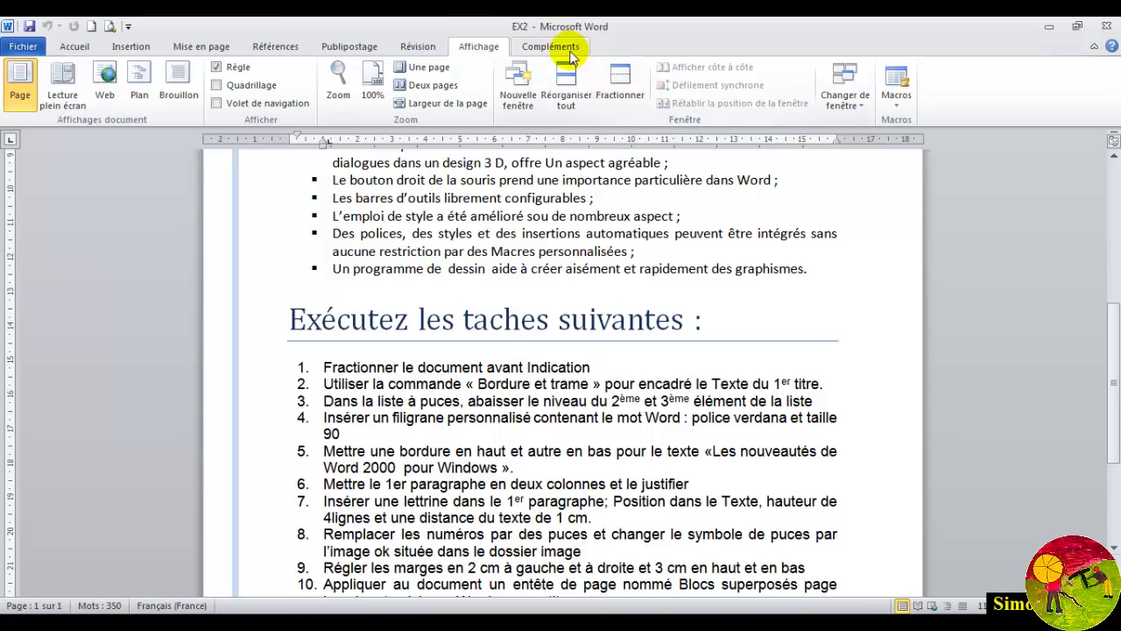
pyautogui.click(621, 87)
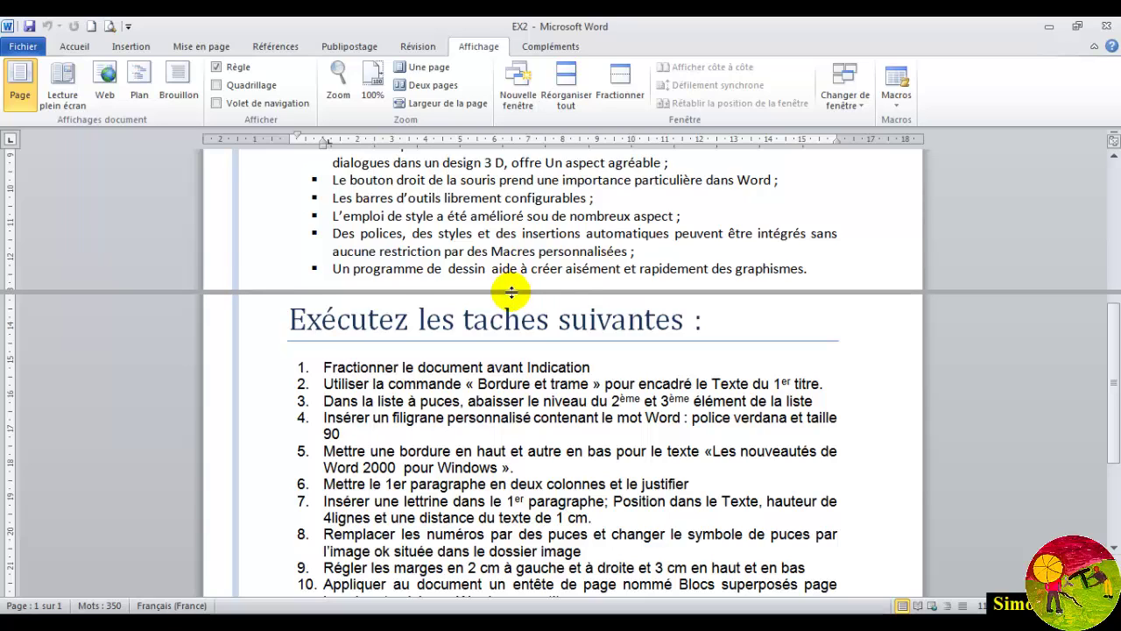
pyautogui.click(512, 292)
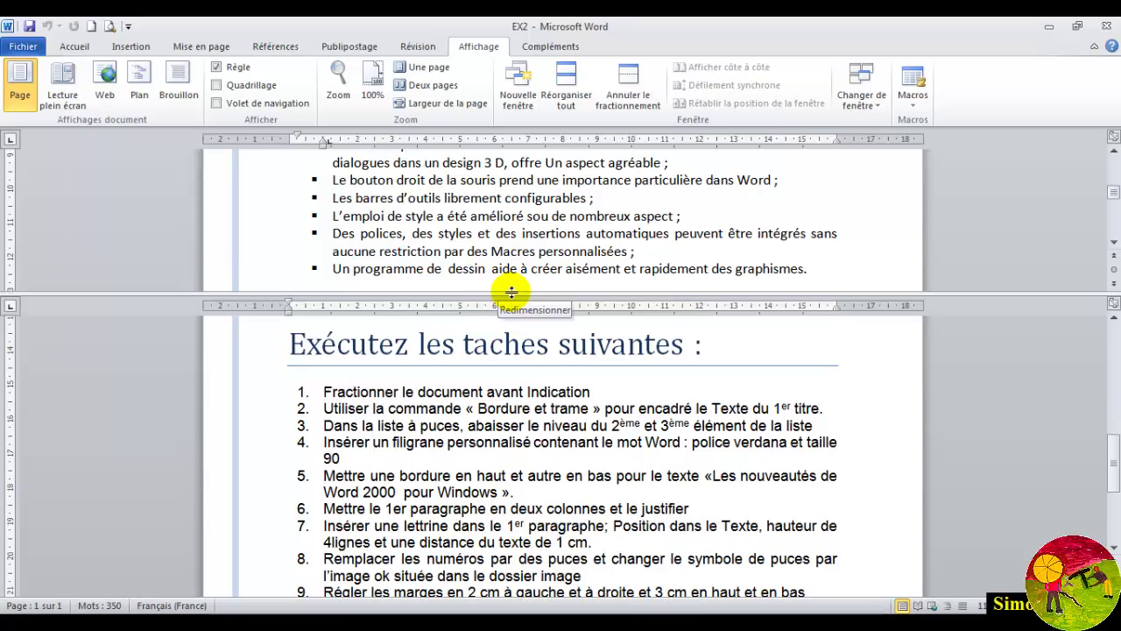
# Enlarge the upper pane by lowering the split bar, keeping the numbered task list in the lower pane
pyautogui.moveTo(1113, 194)
pyautogui.mouseDown()
pyautogui.moveTo(1110, 170)
pyautogui.moveTo(1113, 207)
pyautogui.moveTo(1111, 147)
pyautogui.moveTo(1111, 194)
pyautogui.mouseUp()
pyautogui.moveTo(1049, 294); pyautogui.dragTo(1042, 399)
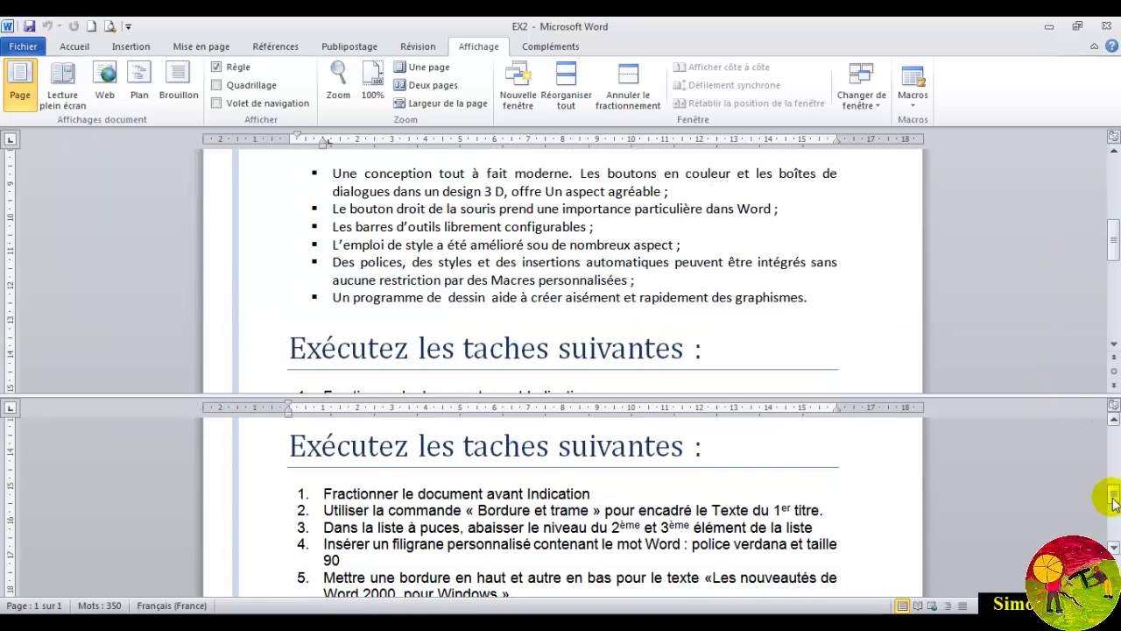
pyautogui.moveTo(1111, 491)
pyautogui.mouseDown()
pyautogui.moveTo(1111, 421)
pyautogui.moveTo(1102, 450)
pyautogui.moveTo(1115, 515)
pyautogui.moveTo(1106, 498)
pyautogui.mouseUp()
pyautogui.click(1113, 151)
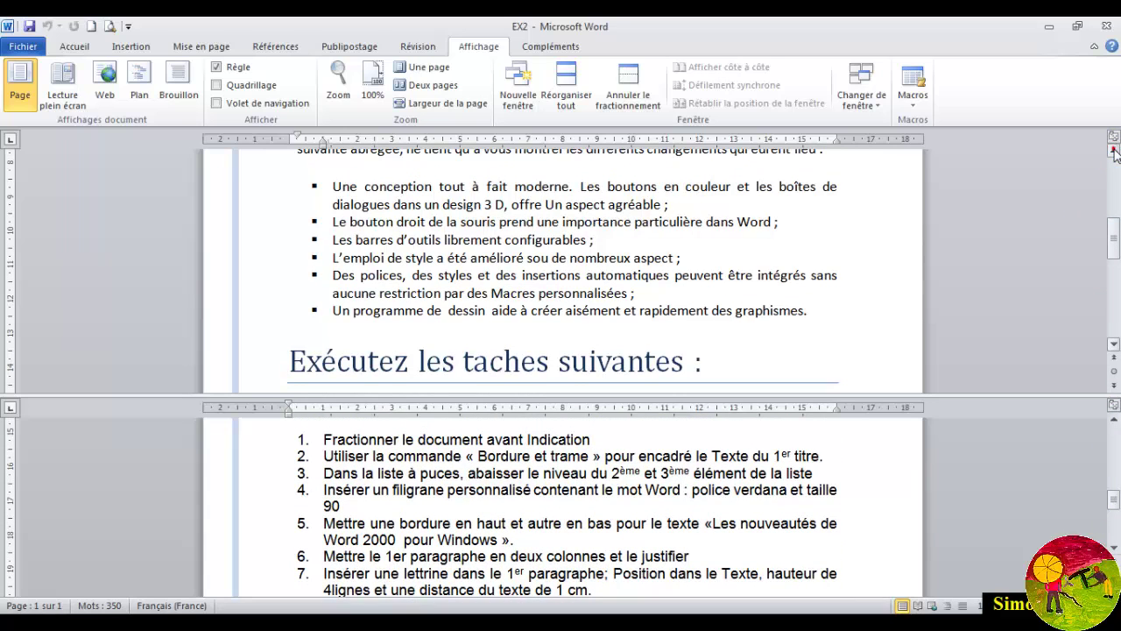
pyautogui.click(1113, 151)
pyautogui.click(1113, 150)
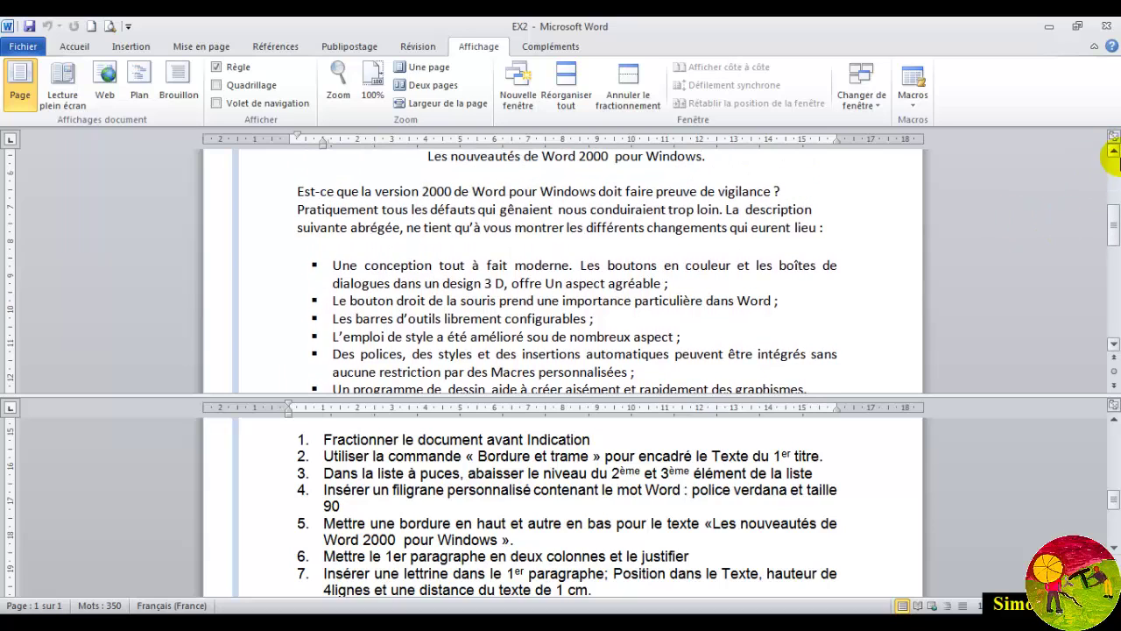
pyautogui.click(1113, 151)
pyautogui.moveTo(1041, 396); pyautogui.dragTo(1043, 451)
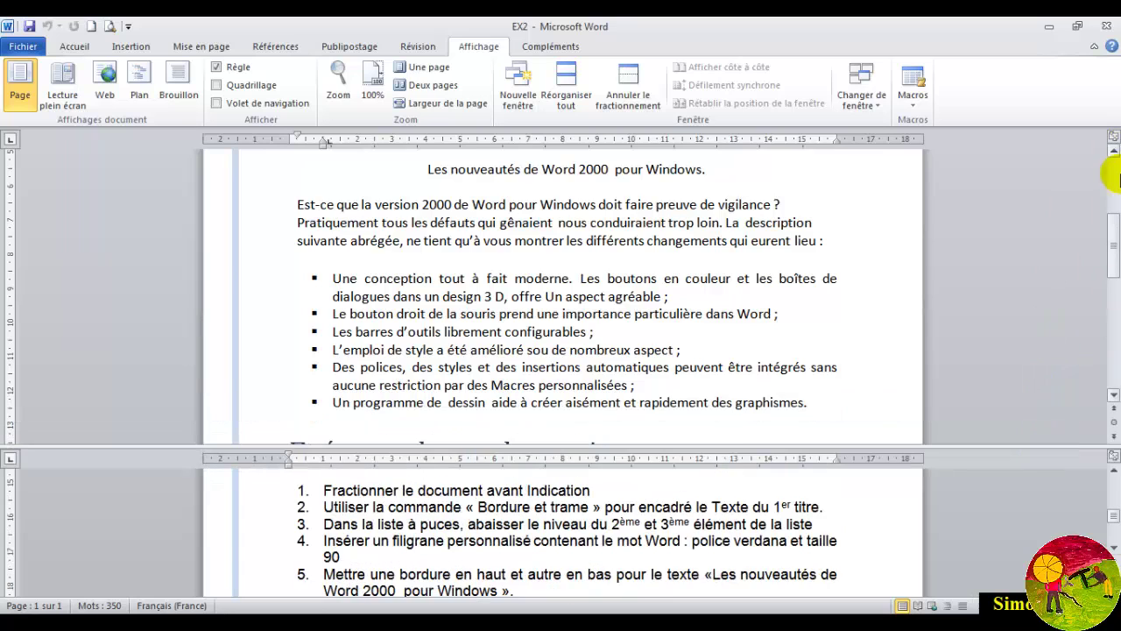
# Look over the objectives list and the title "Les nouveautés de Word 2000 pour Windows." in the upper pane
pyautogui.click(1113, 152)
pyautogui.click(1113, 153)
pyautogui.click(1113, 152)
pyautogui.click(1114, 152)
pyautogui.click(1113, 152)
pyautogui.click(1114, 152)
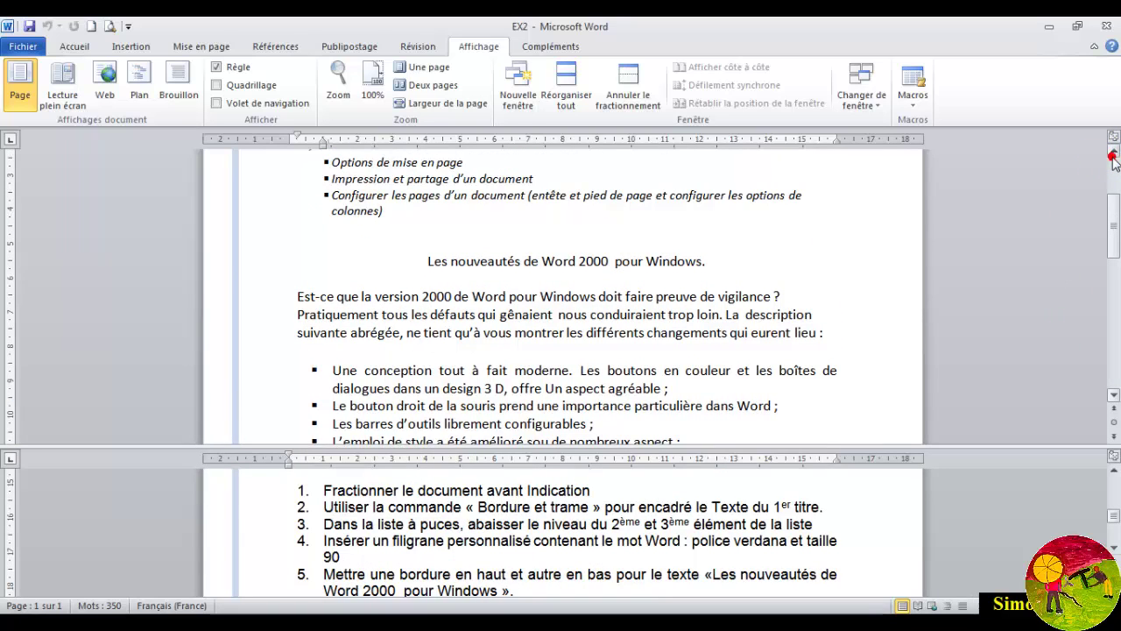
pyautogui.click(1113, 153)
pyautogui.click(1113, 395)
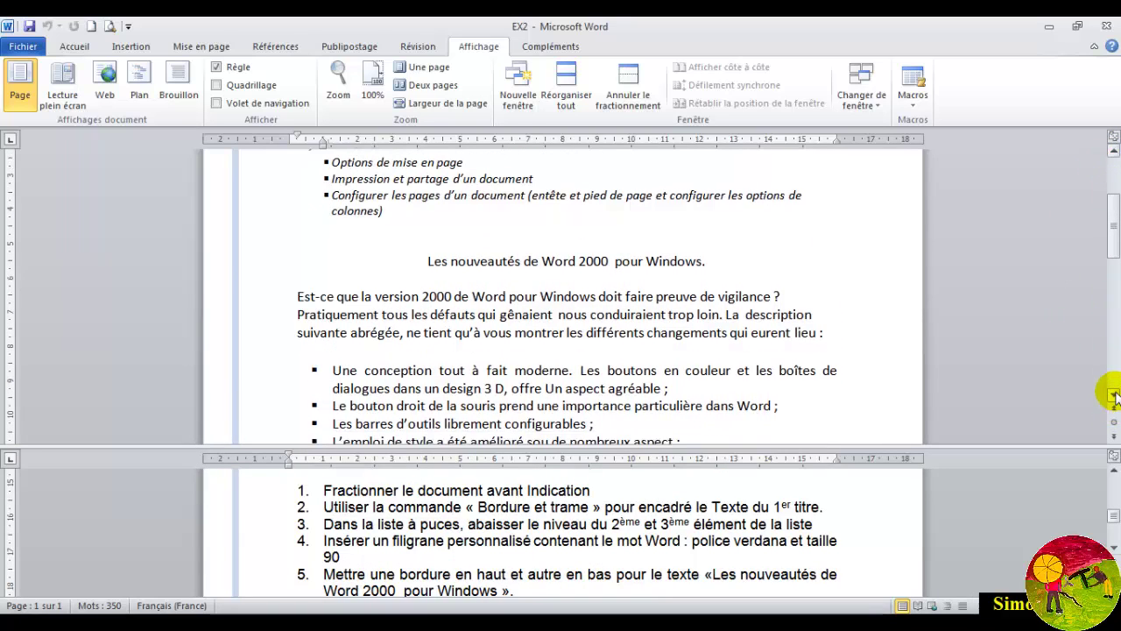
pyautogui.click(1114, 395)
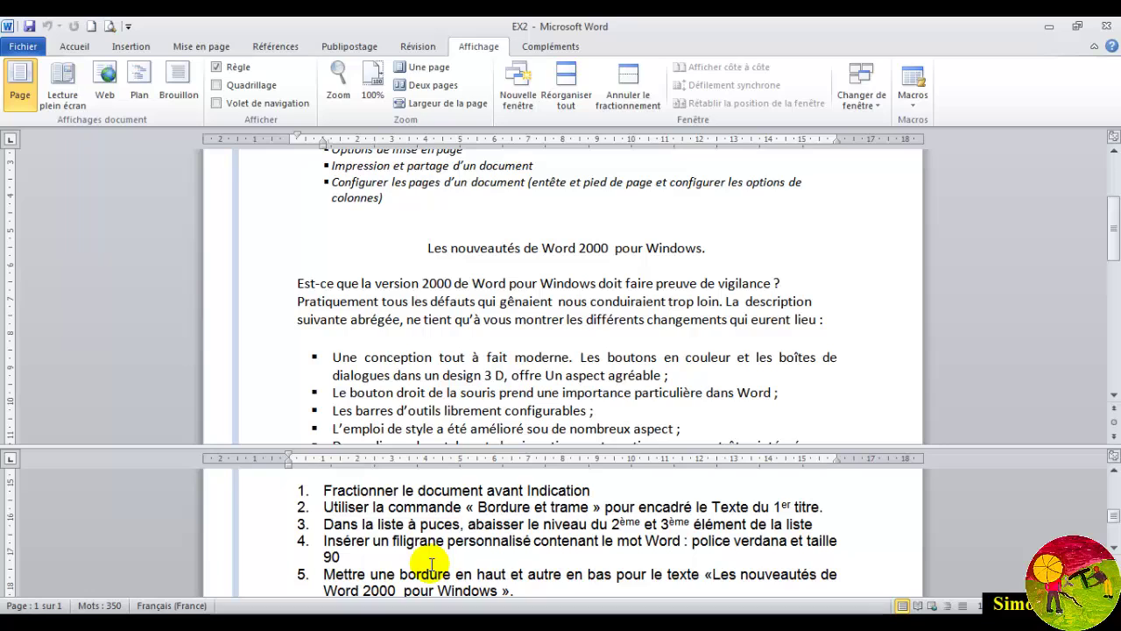
pyautogui.click(427, 248)
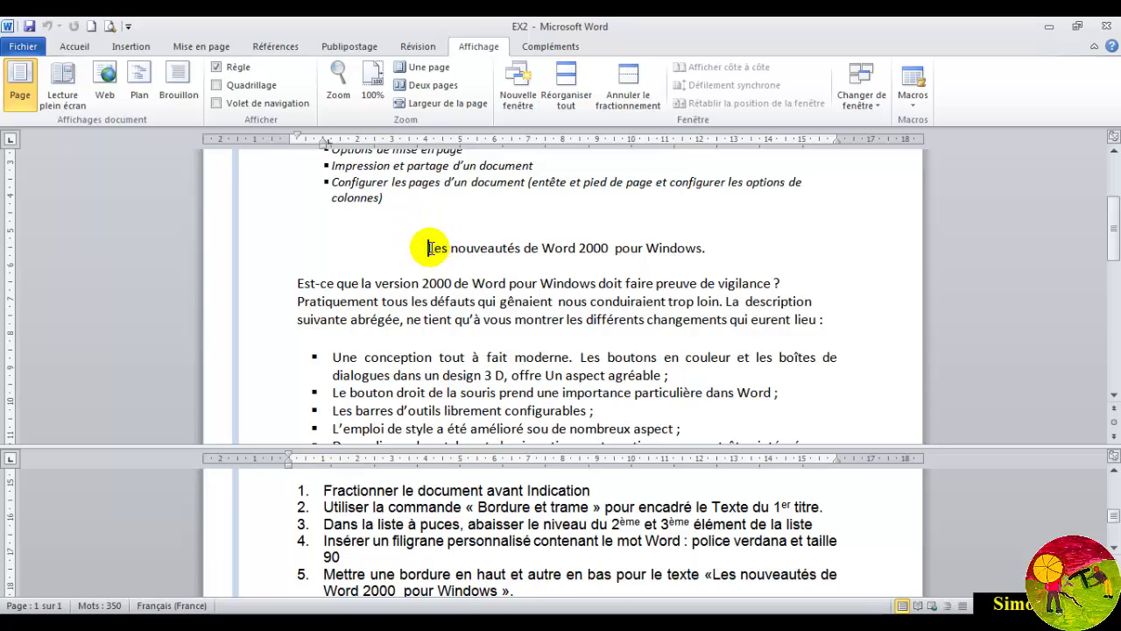
pyautogui.moveTo(429, 248); pyautogui.dragTo(682, 248)
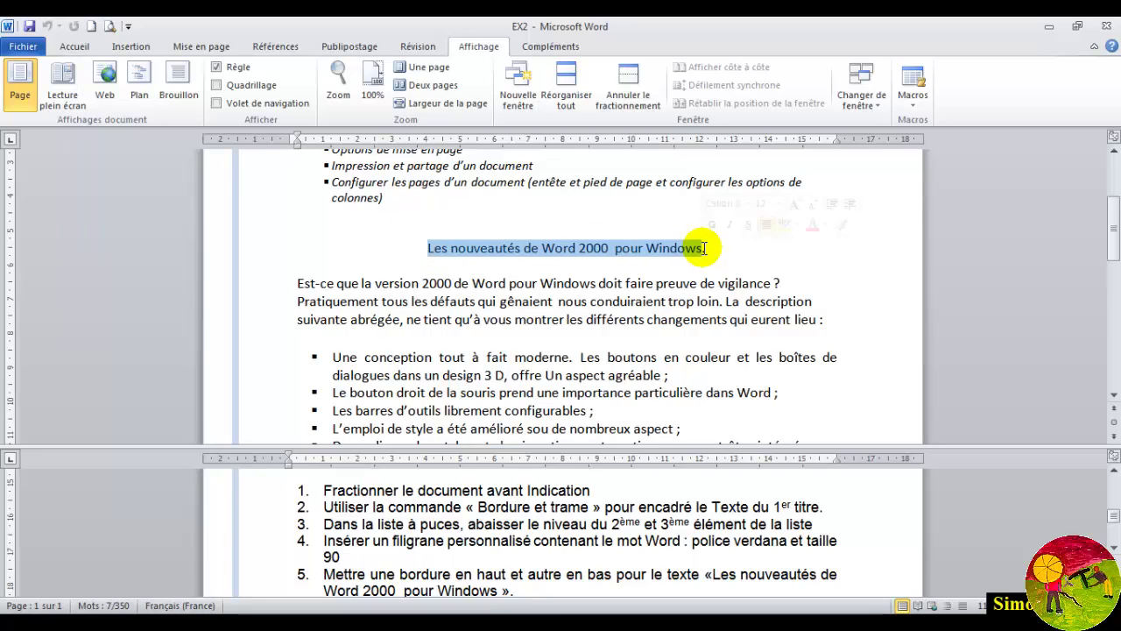
pyautogui.click(74, 48)
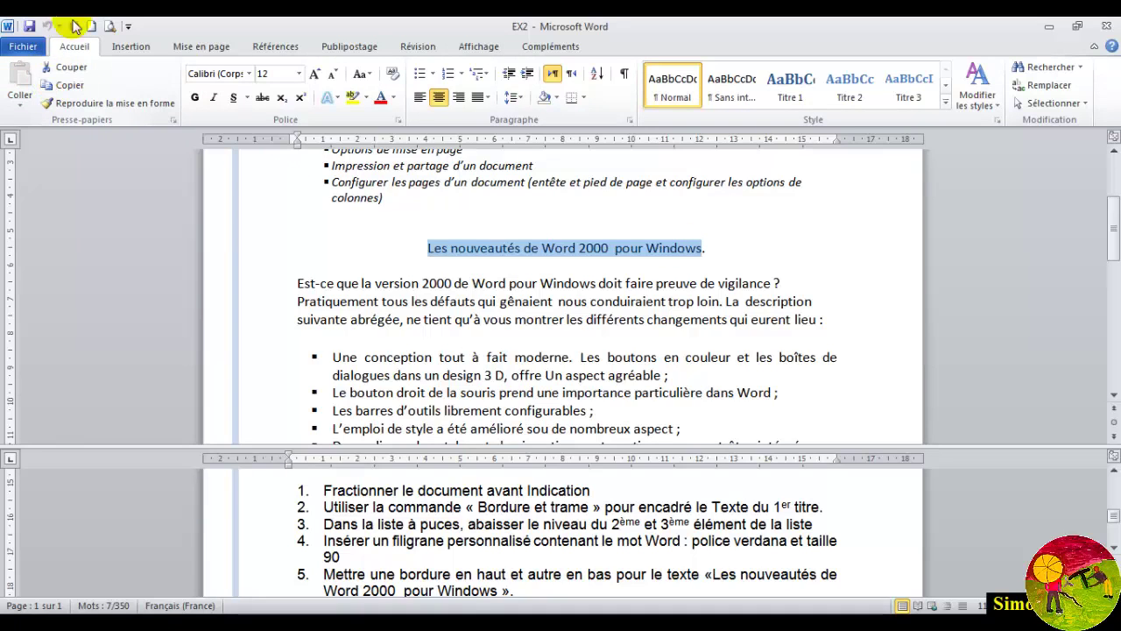
pyautogui.click(457, 163)
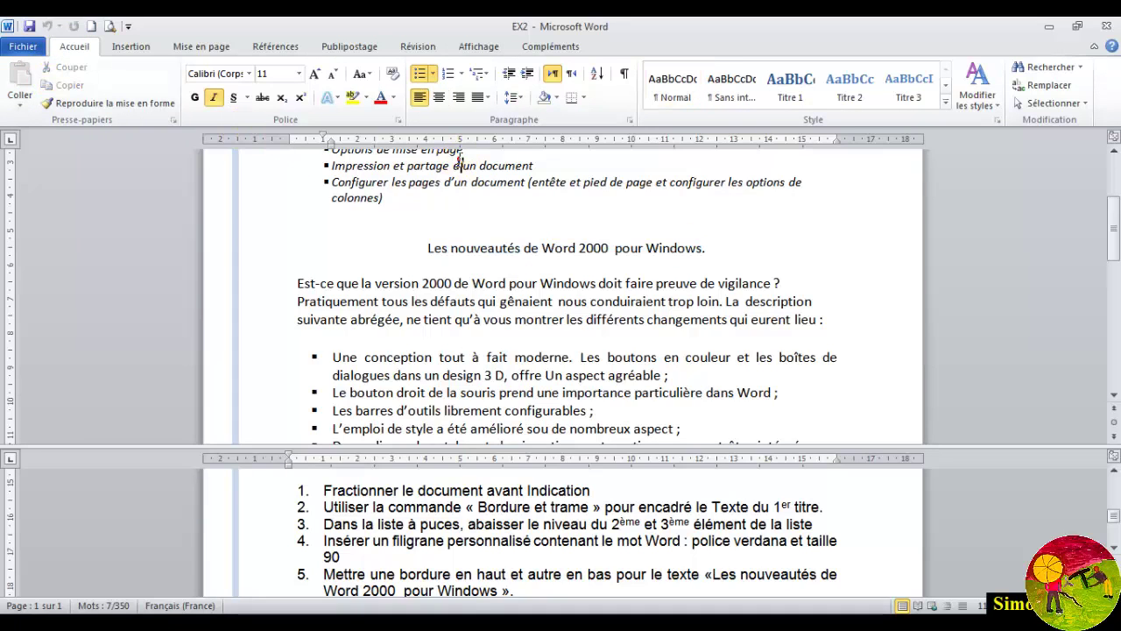
pyautogui.click(583, 99)
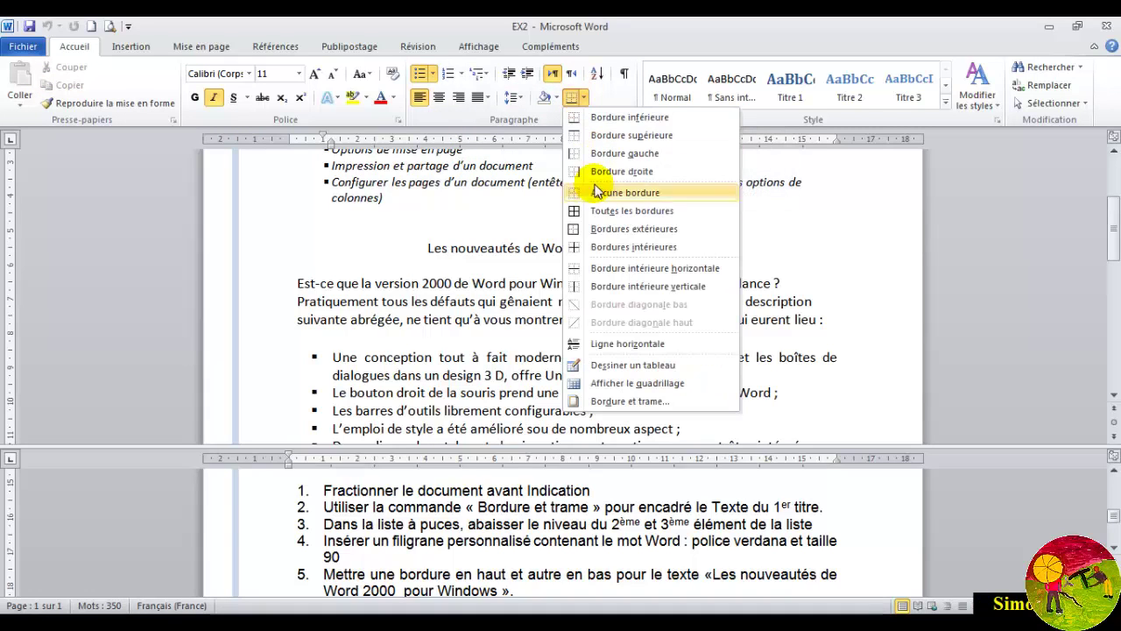
pyautogui.click(616, 401)
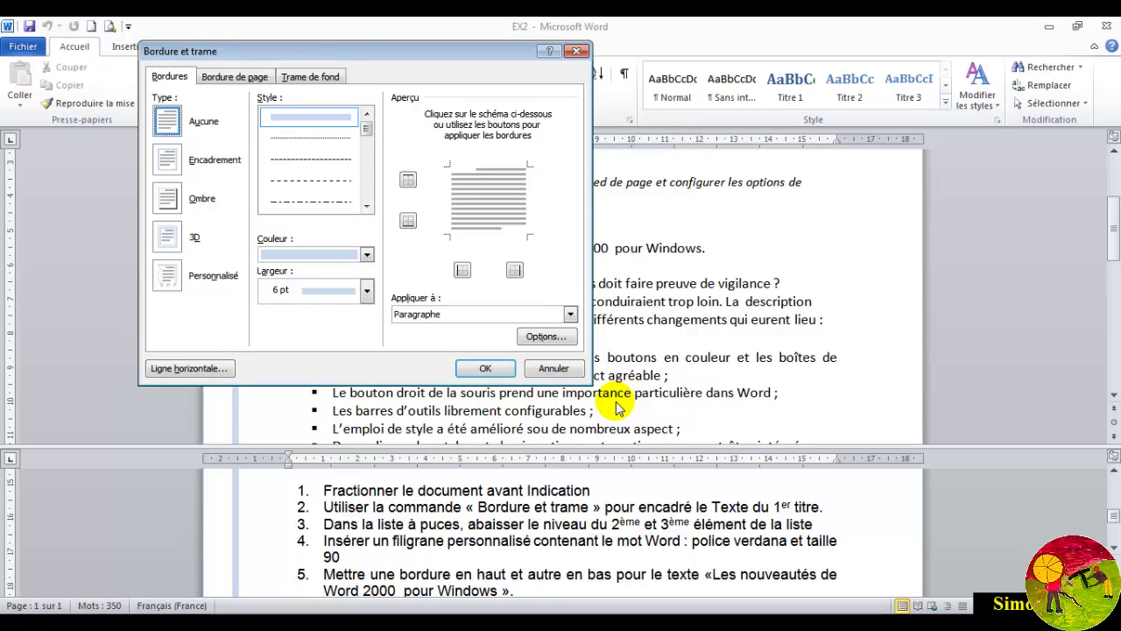
pyautogui.click(172, 159)
pyautogui.click(478, 314)
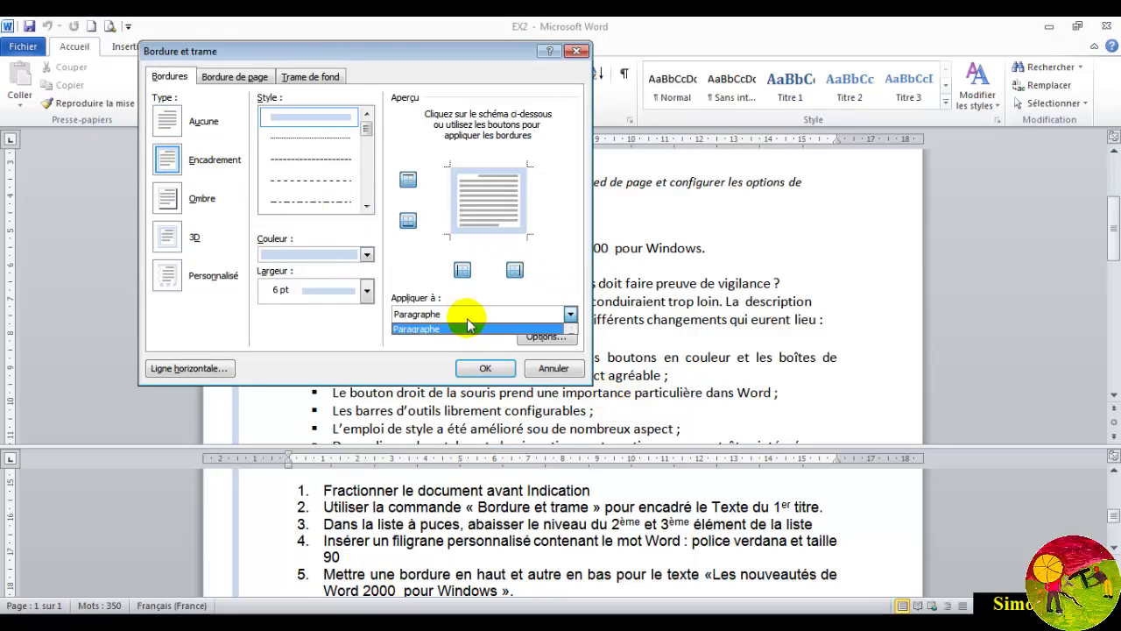
pyautogui.click(510, 328)
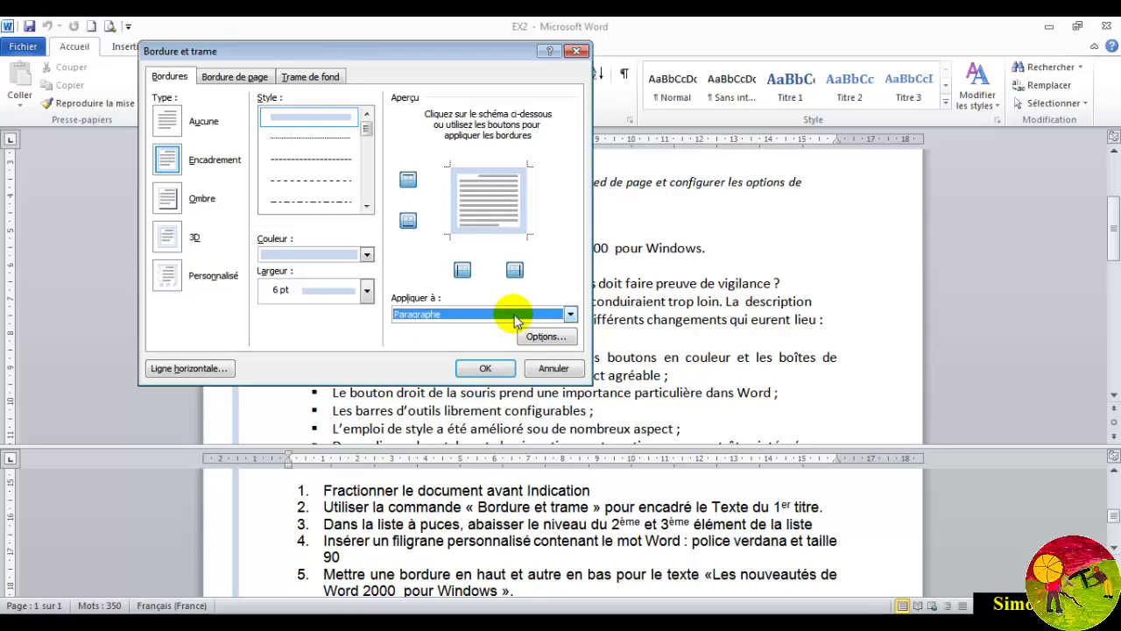
pyautogui.moveTo(489, 56); pyautogui.dragTo(469, 124)
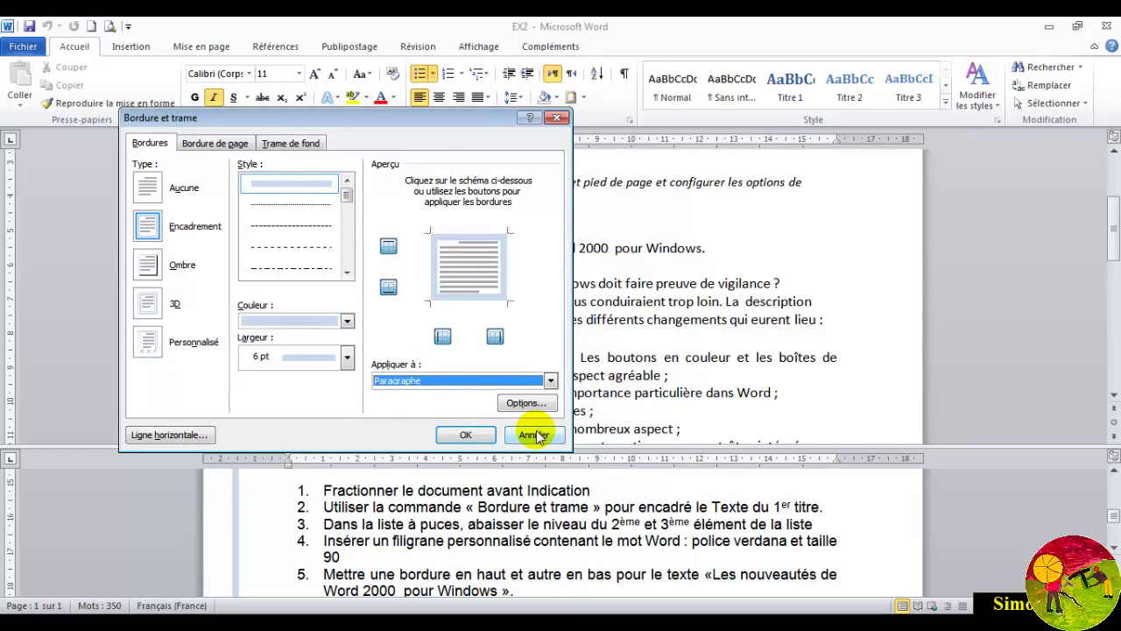
pyautogui.click(535, 435)
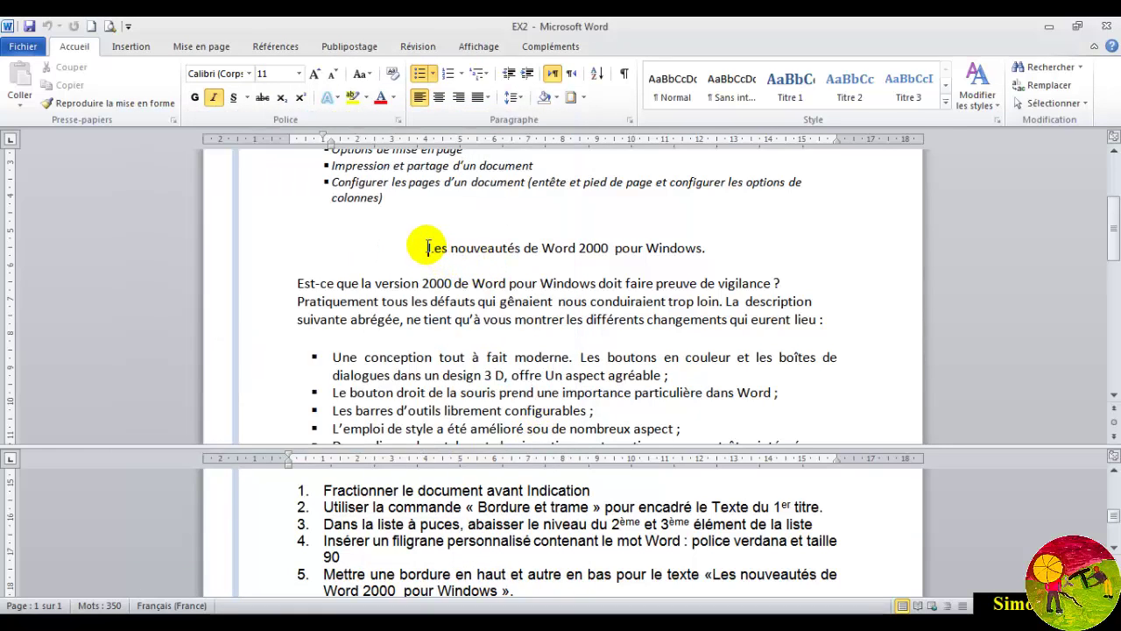
# Frame the title "Les nouveautés de Word 2000 pour Windows." with an Encadrement border applied to Texte, using Bordure et trame
pyautogui.moveTo(428, 248); pyautogui.dragTo(706, 254)
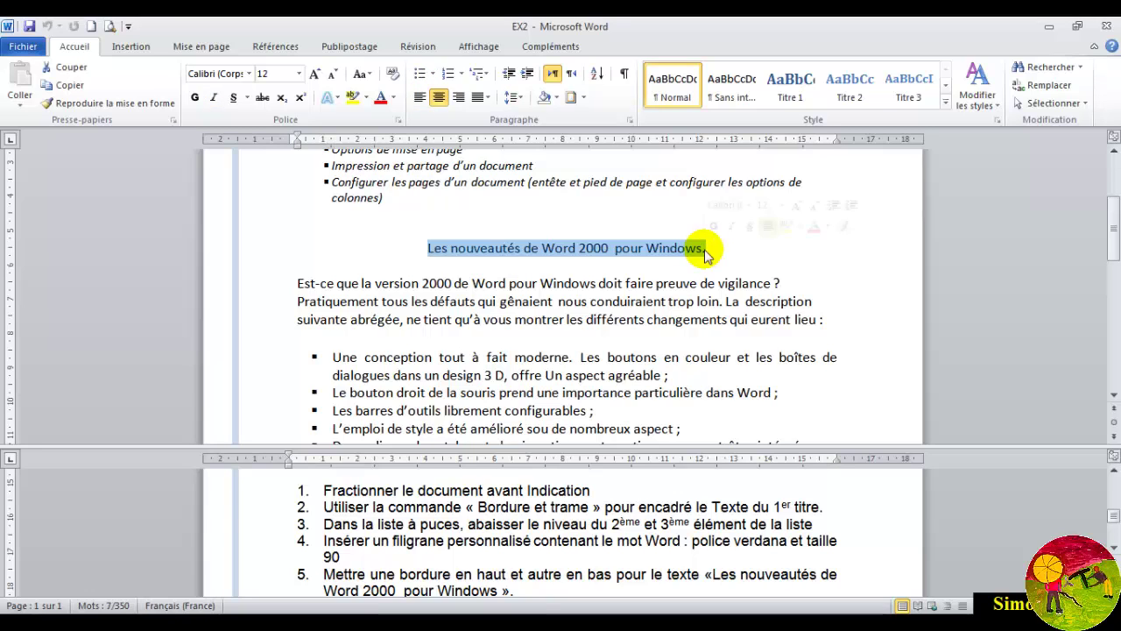
pyautogui.click(585, 98)
pyautogui.click(618, 401)
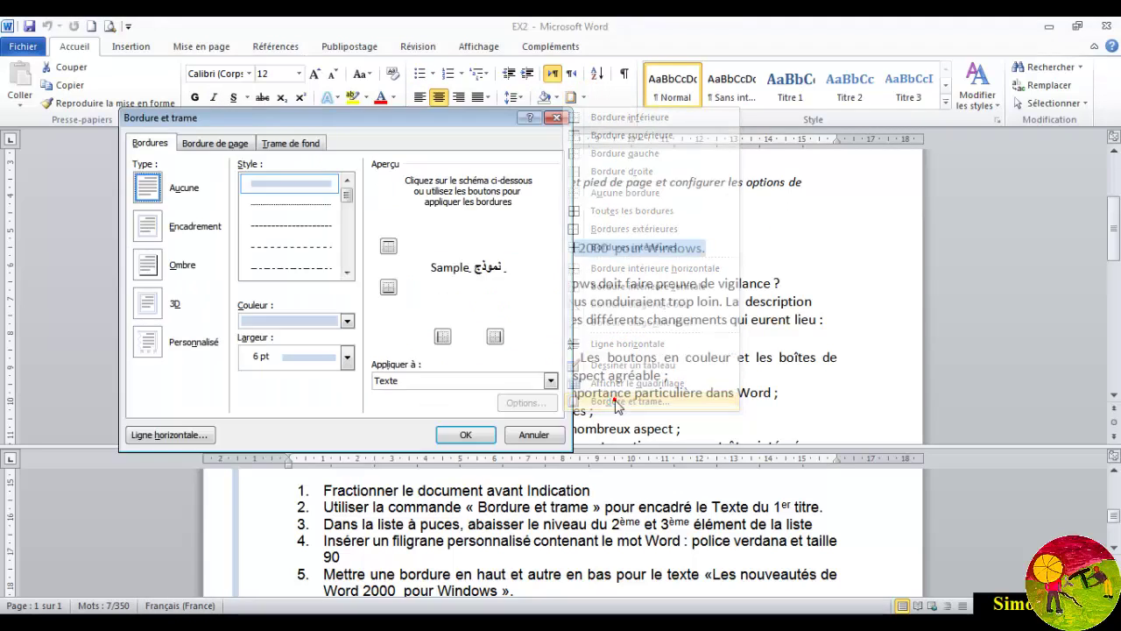
pyautogui.click(156, 230)
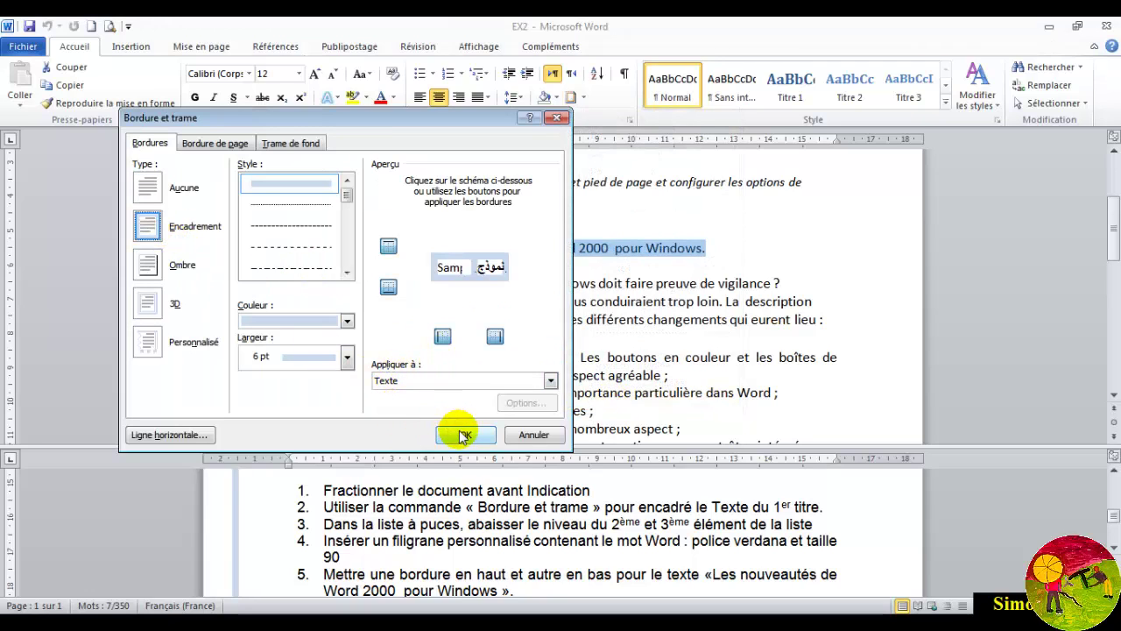
pyautogui.click(400, 381)
pyautogui.click(398, 392)
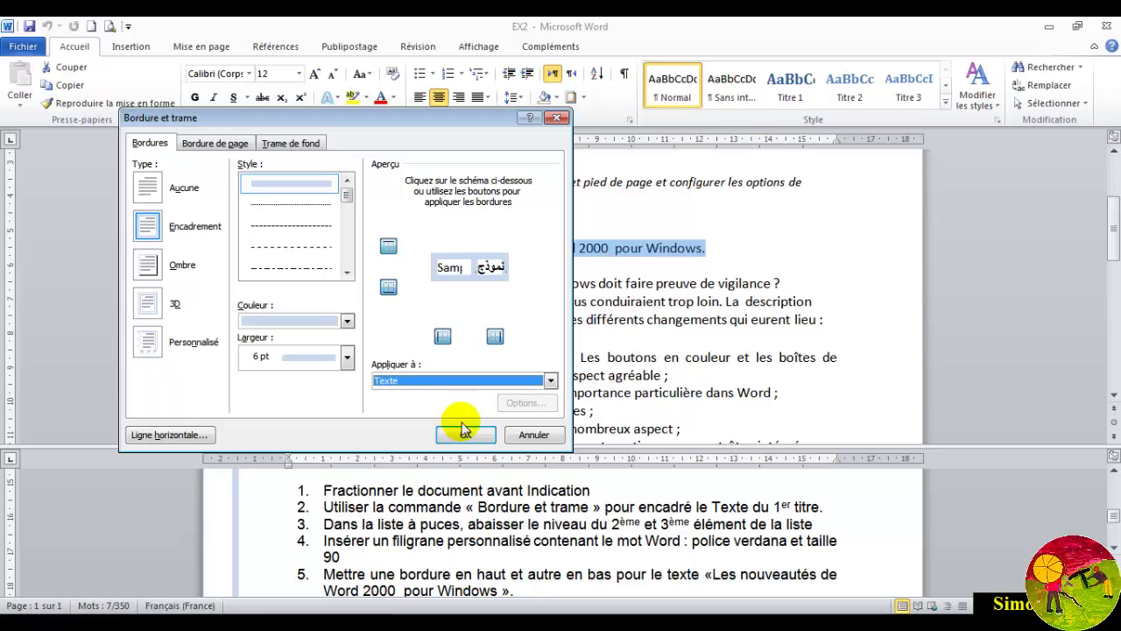
pyautogui.click(465, 431)
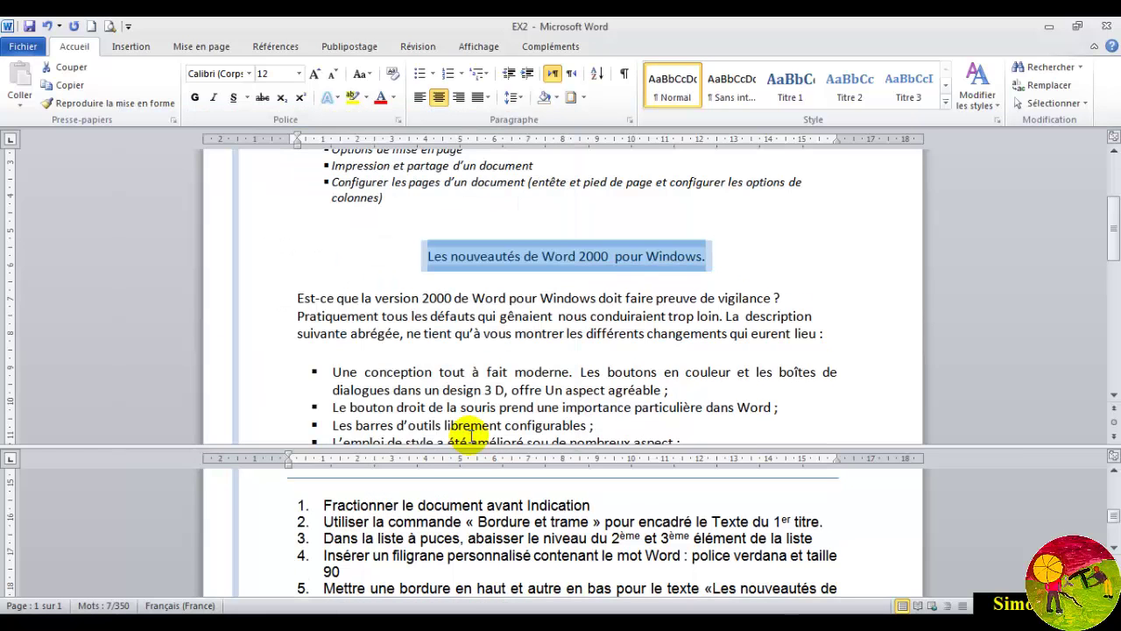
pyautogui.click(530, 311)
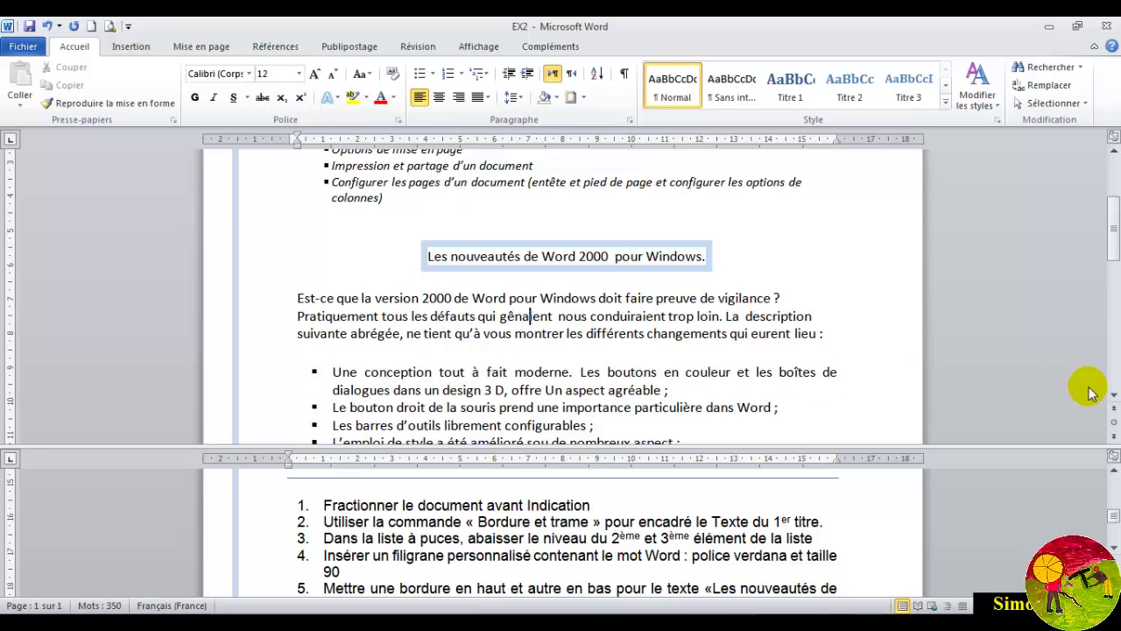
# Demote the second and third bullets, "Le bouton droit de la souris" and "Les barres d'outils", to the second list level with hollow-circle bullets
pyautogui.click(1114, 395)
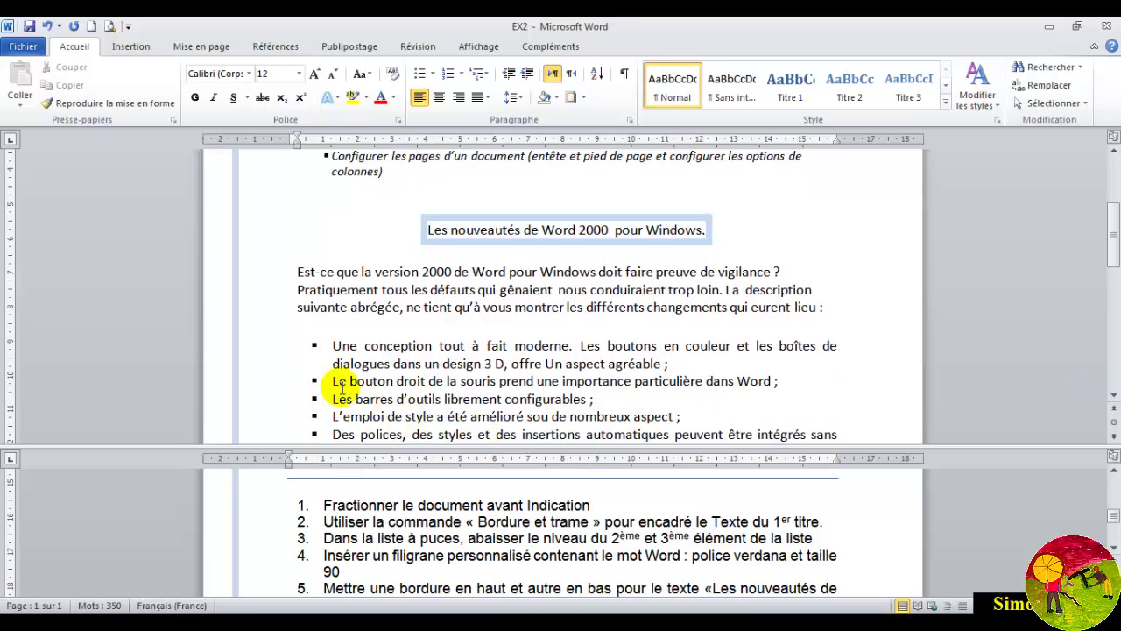
pyautogui.moveTo(334, 382); pyautogui.dragTo(601, 397)
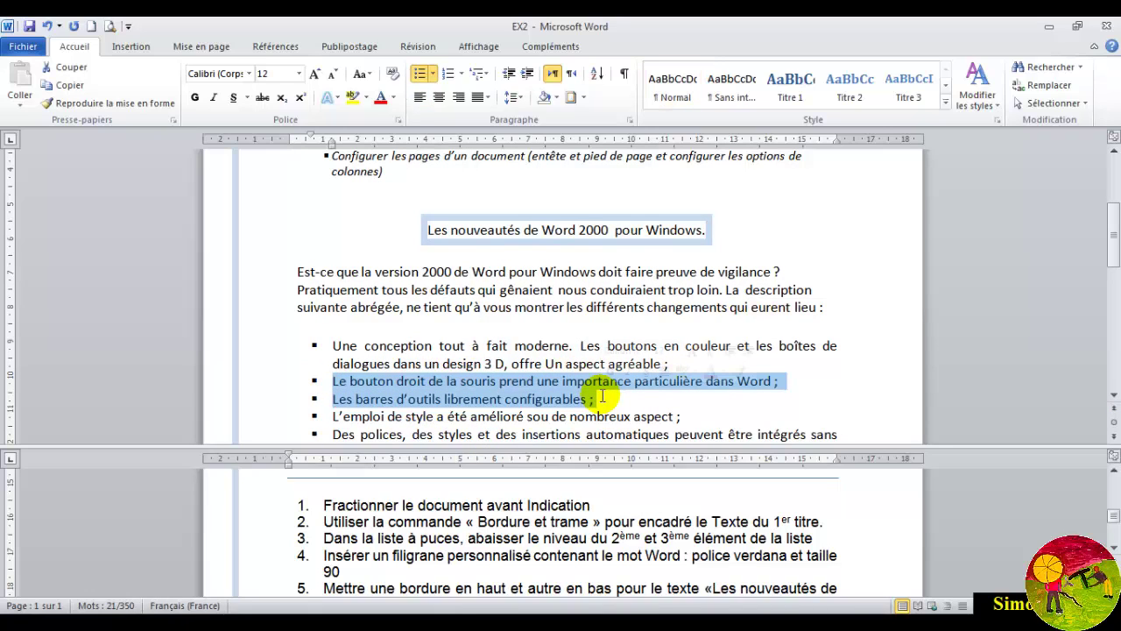
pyautogui.click(433, 78)
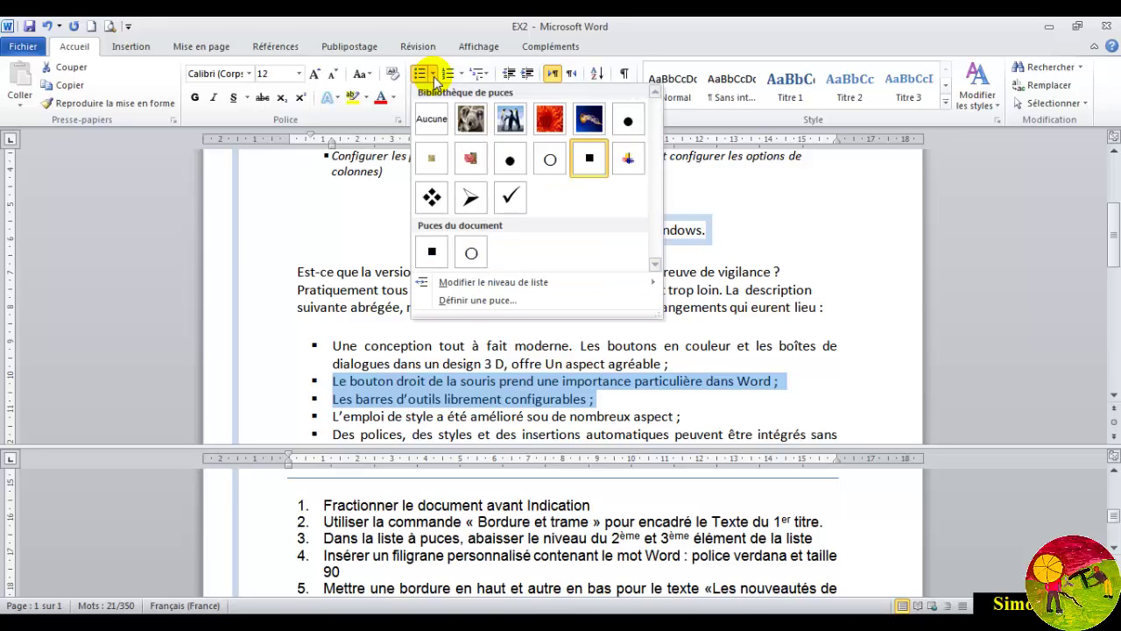
pyautogui.moveTo(534, 289)
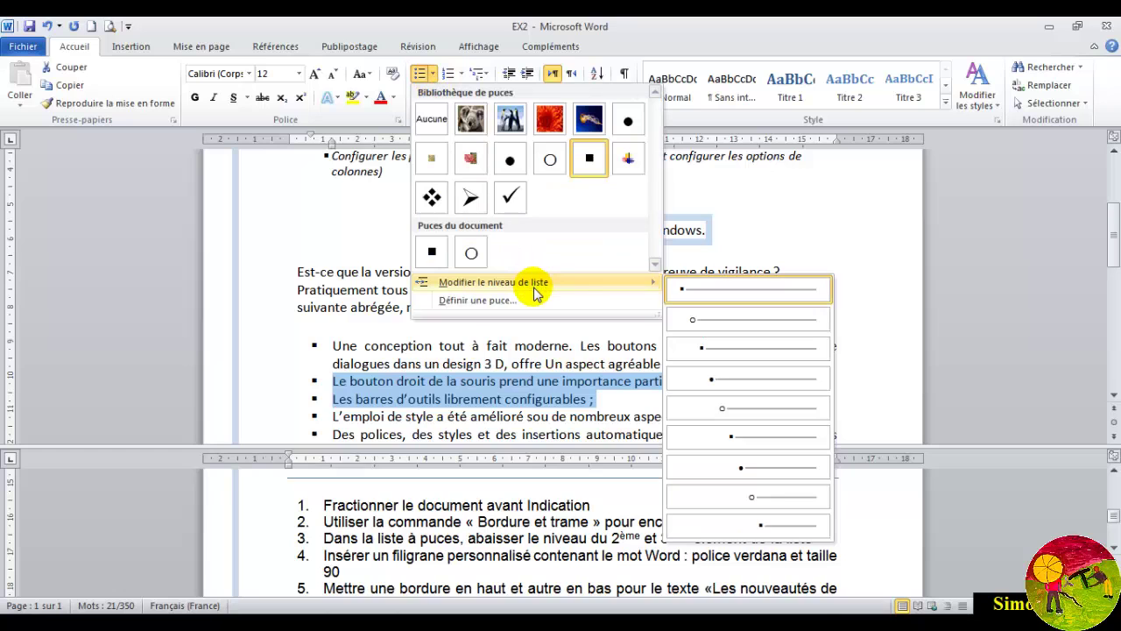
pyautogui.click(722, 321)
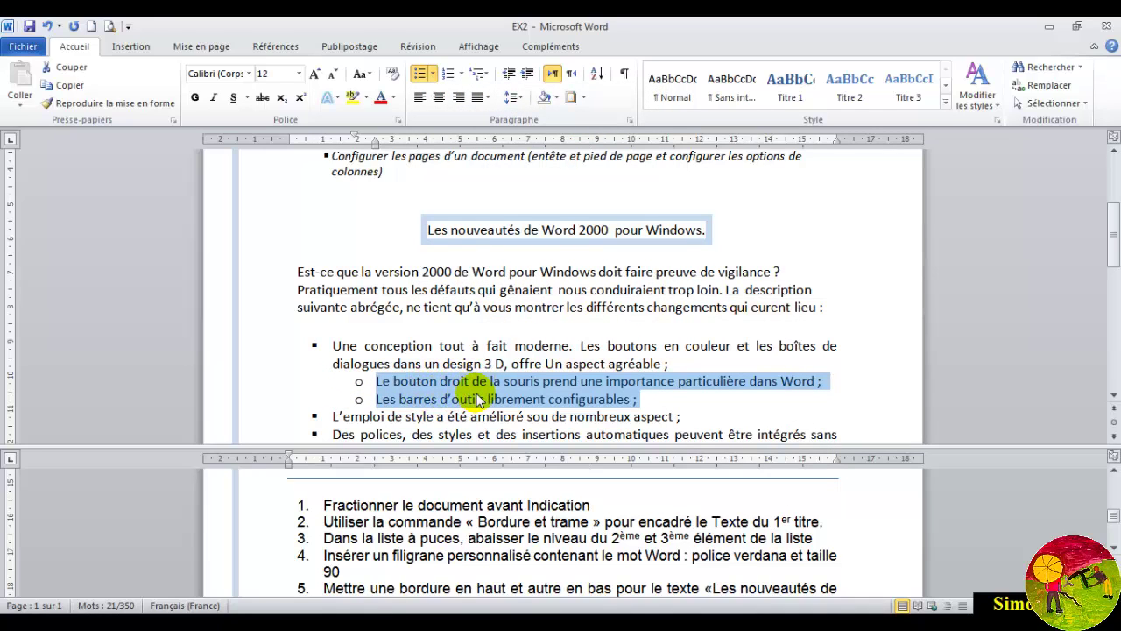
# Start a custom text watermark (Filigrane personnalisé, Texte en filigrane) with the text "Word"
pyautogui.click(340, 565)
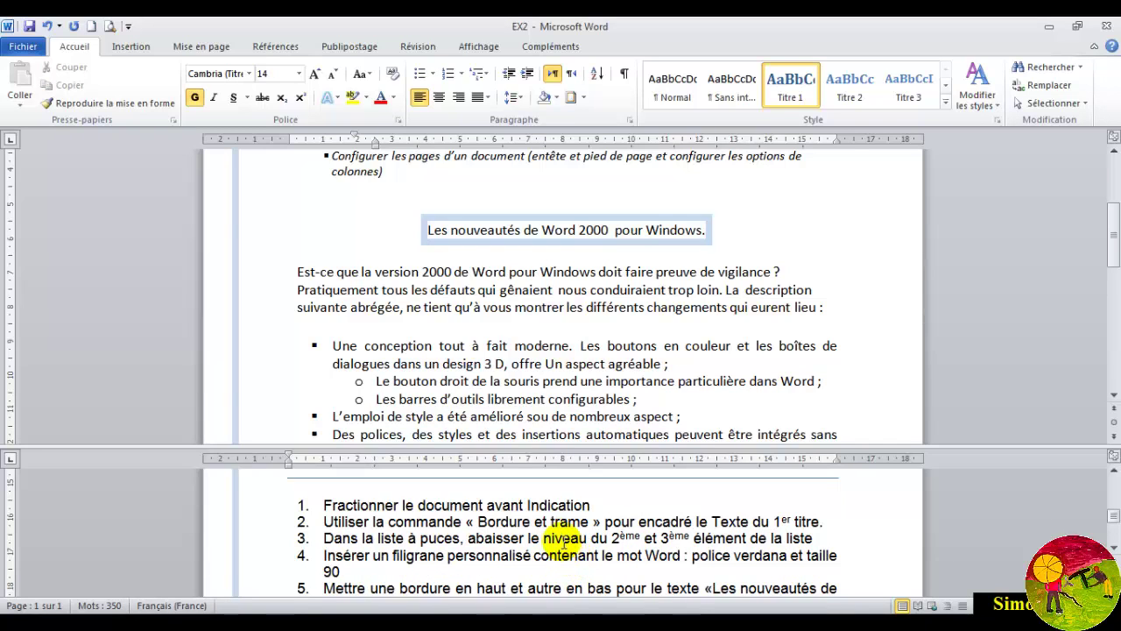
pyautogui.click(206, 47)
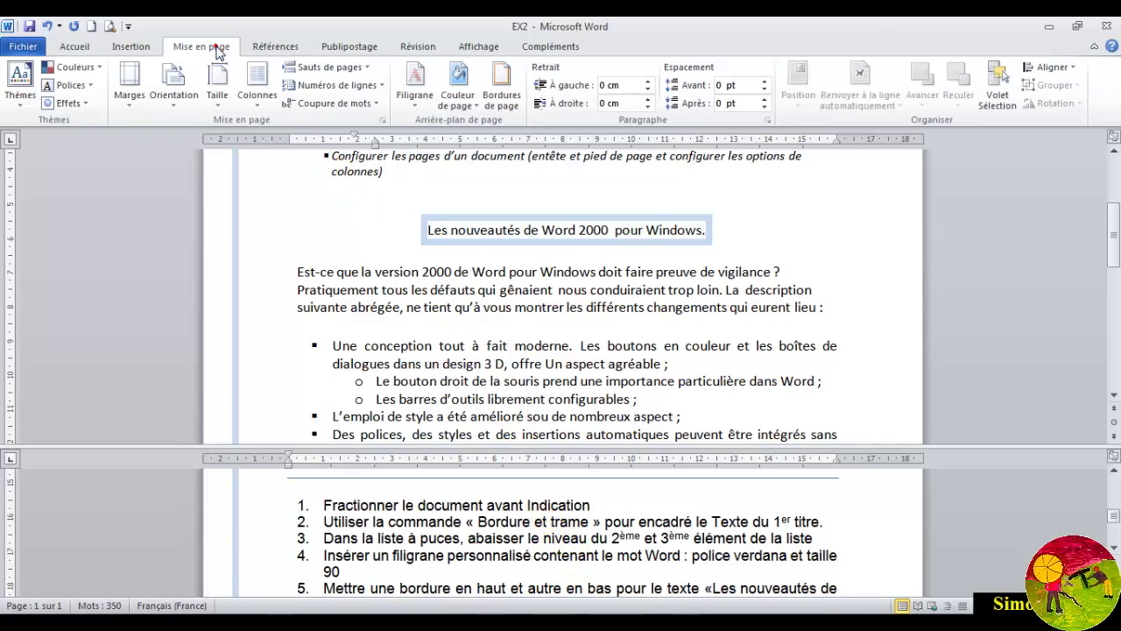
pyautogui.click(409, 99)
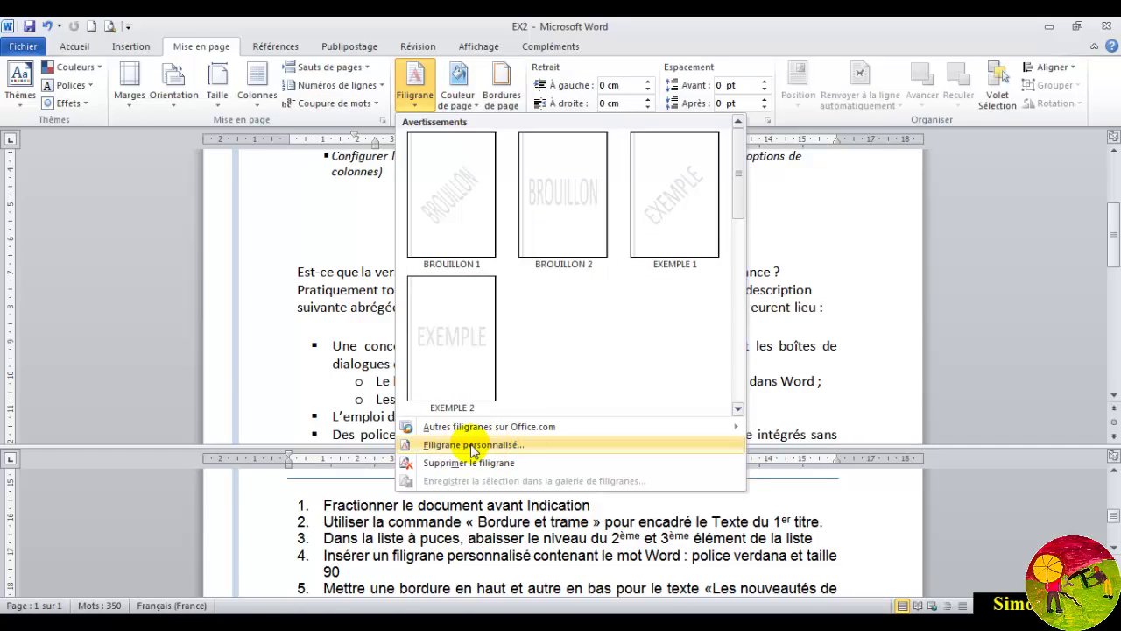
pyautogui.click(471, 446)
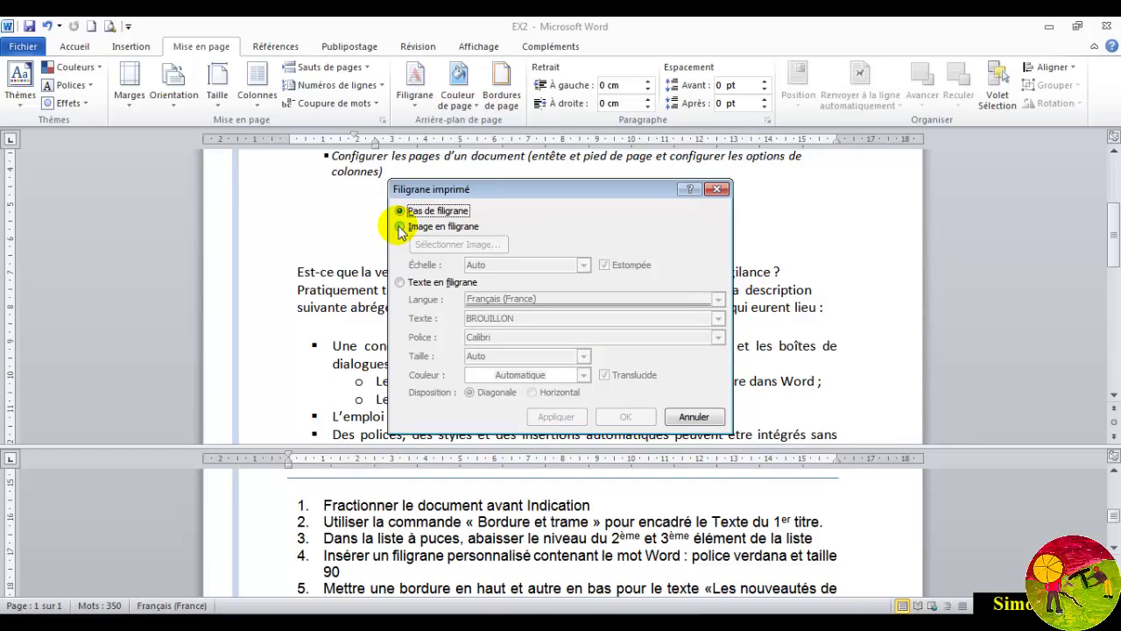
pyautogui.click(399, 282)
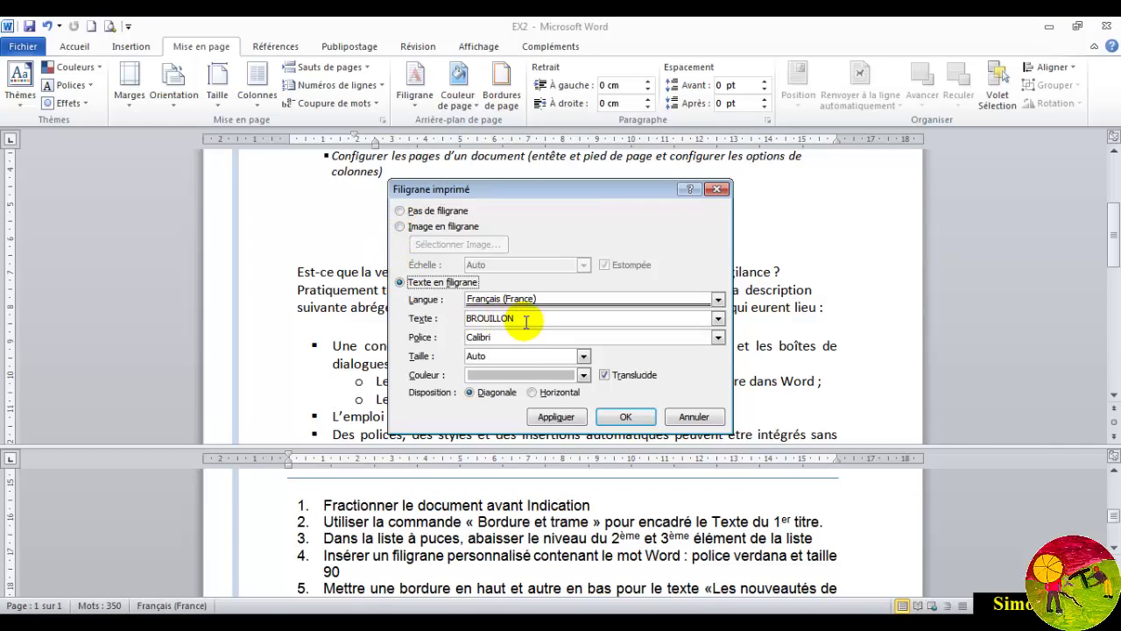
pyautogui.doubleClick(525, 321)
pyautogui.write('W')
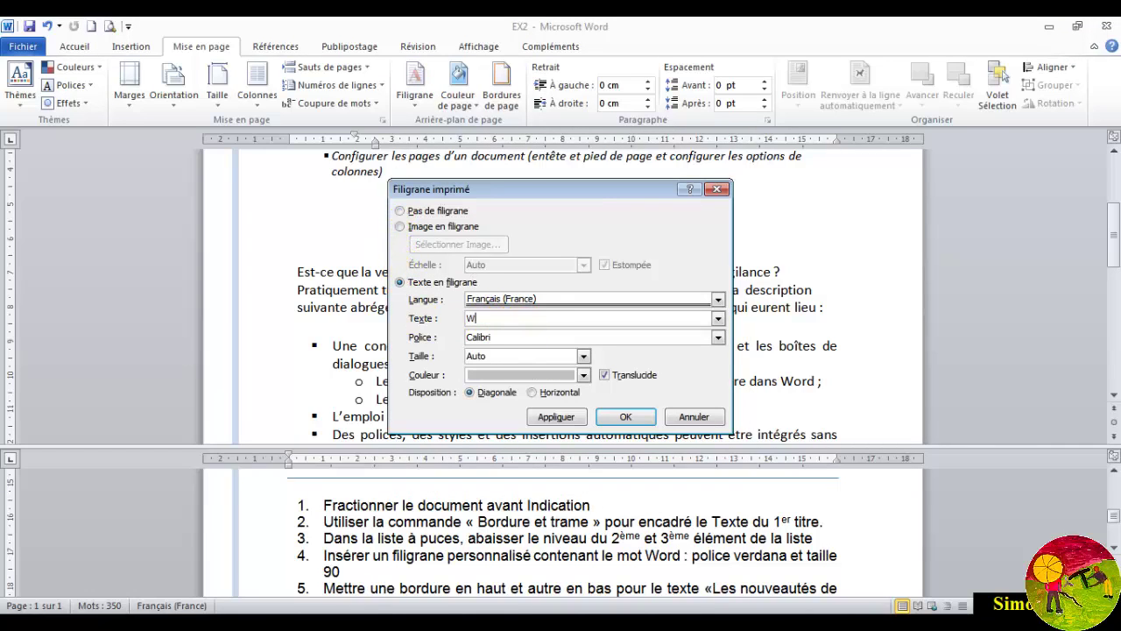
pyautogui.write('ord')
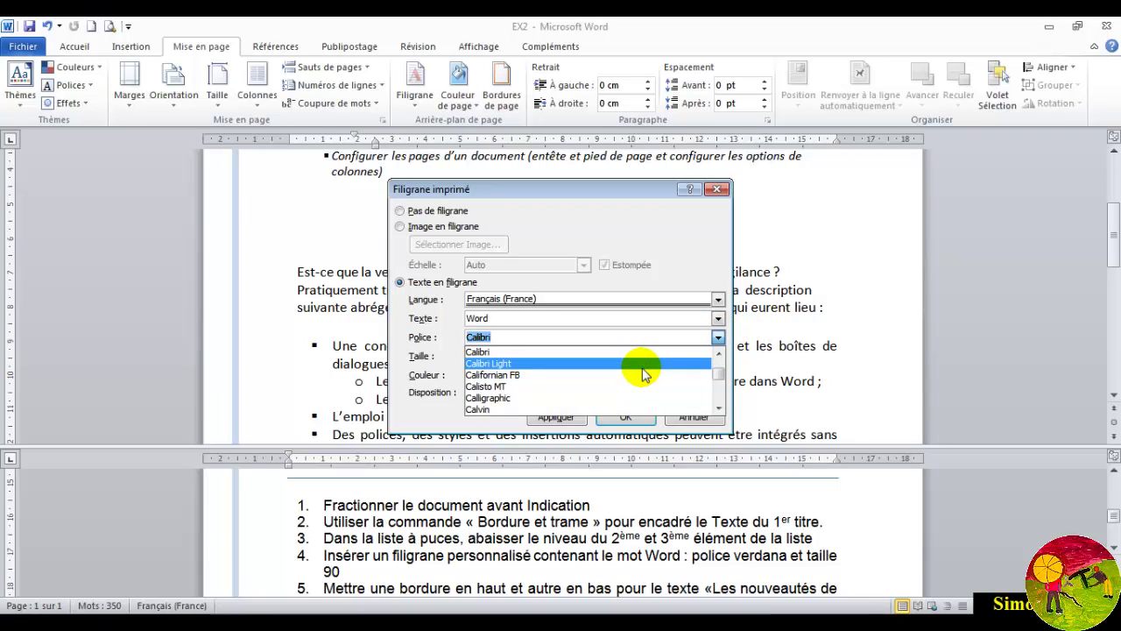
# Set the watermark's font to Verdana and its size to 90, and insert it
pyautogui.write('v')
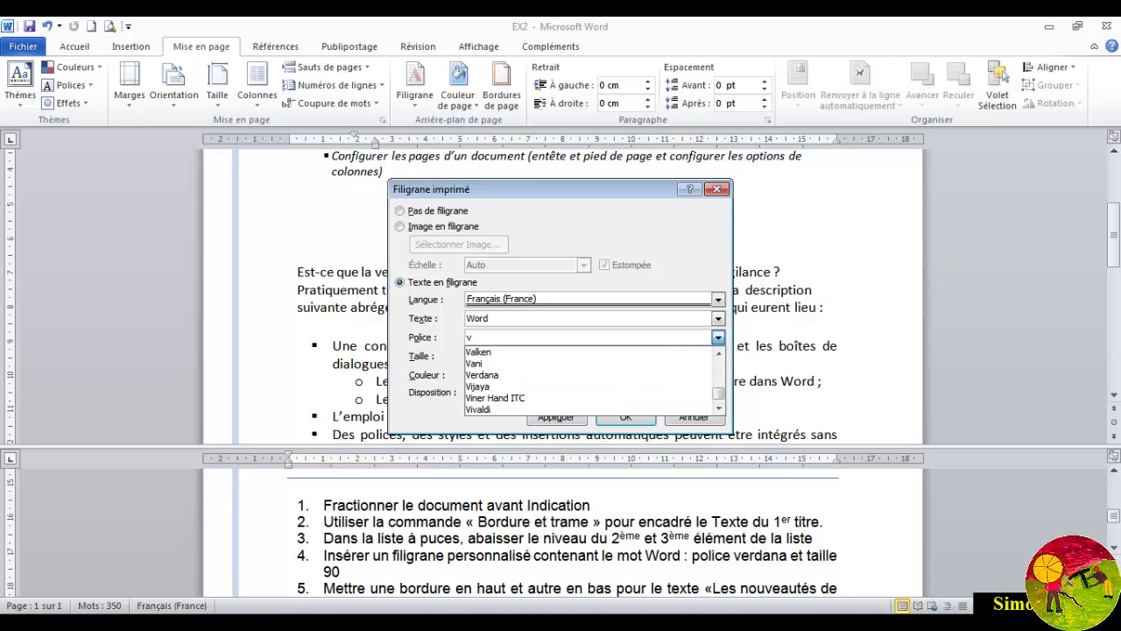
pyautogui.click(491, 374)
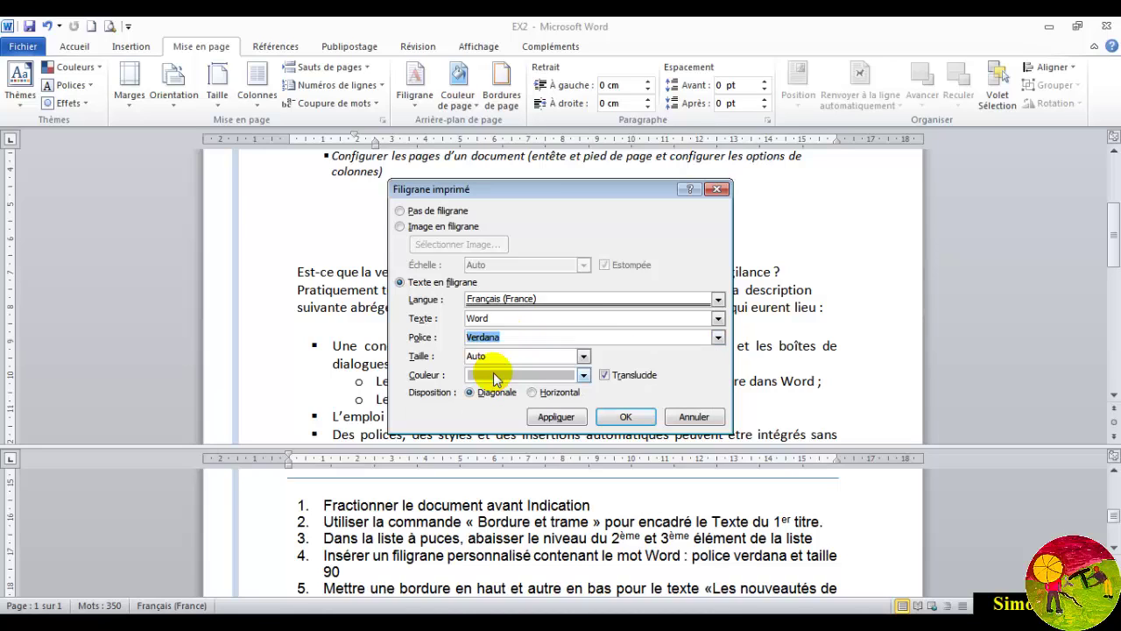
pyautogui.press('Tab')
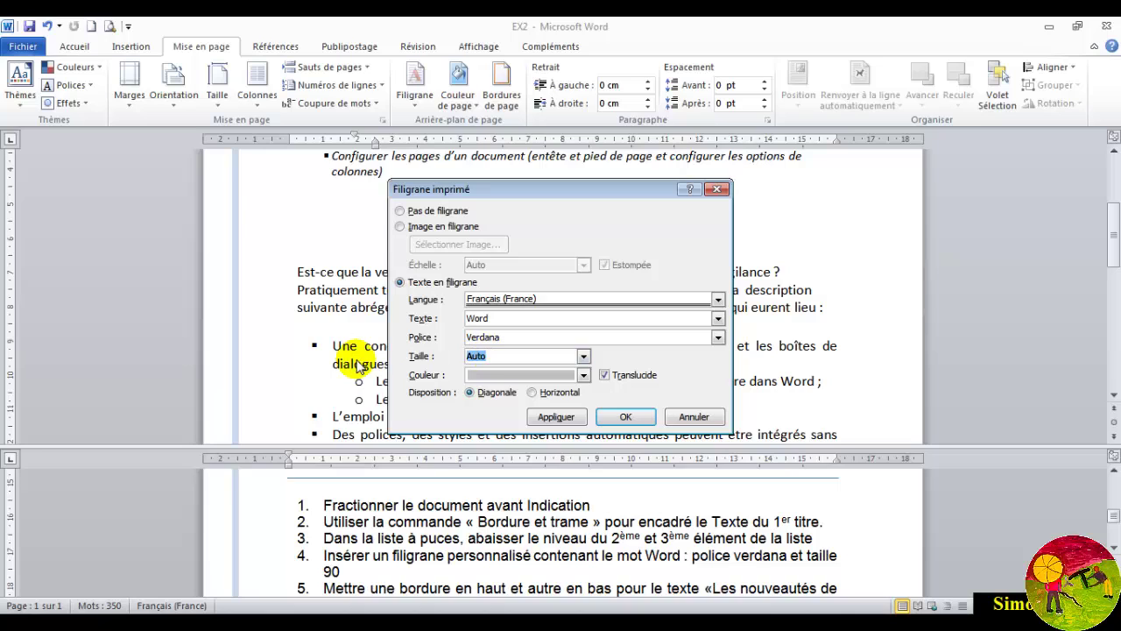
pyautogui.write('90')
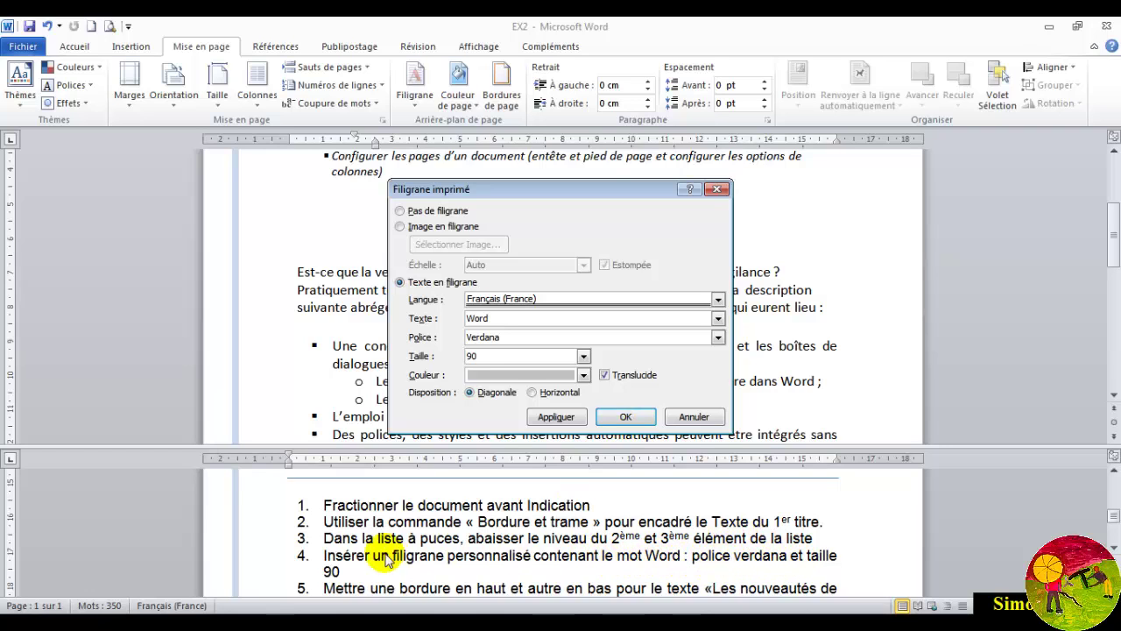
pyautogui.click(631, 419)
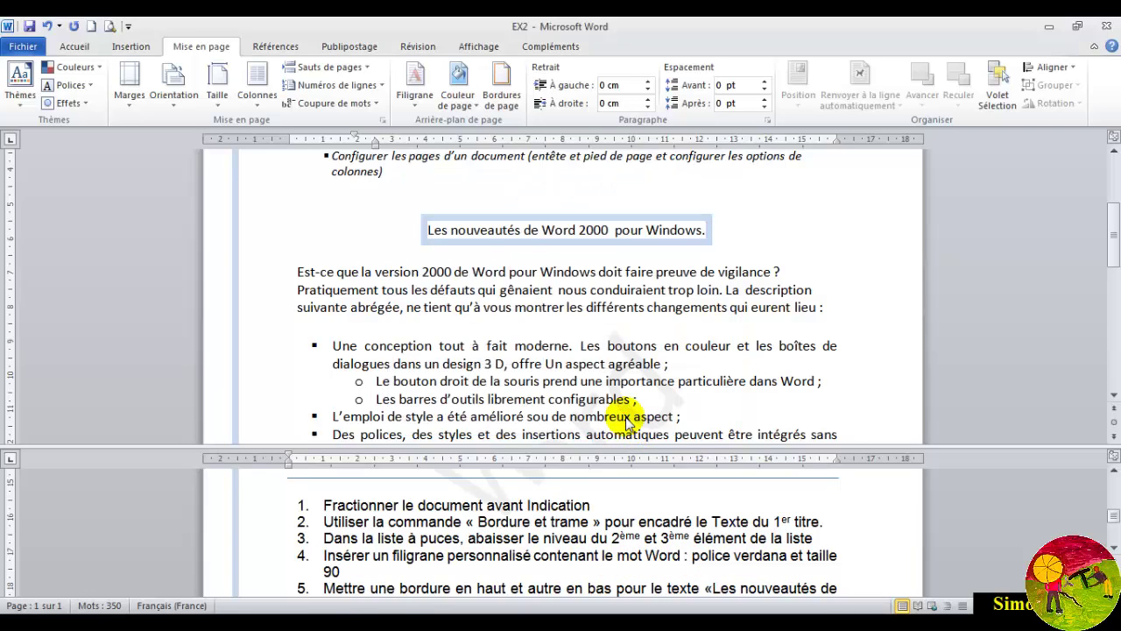
# In Bordure et trame, give the title "Les nouveautés de Word 2000 pour Windows." an Encadrement border applied to Paragraphe, without left and right sides
pyautogui.moveTo(1114, 237); pyautogui.dragTo(1114, 263)
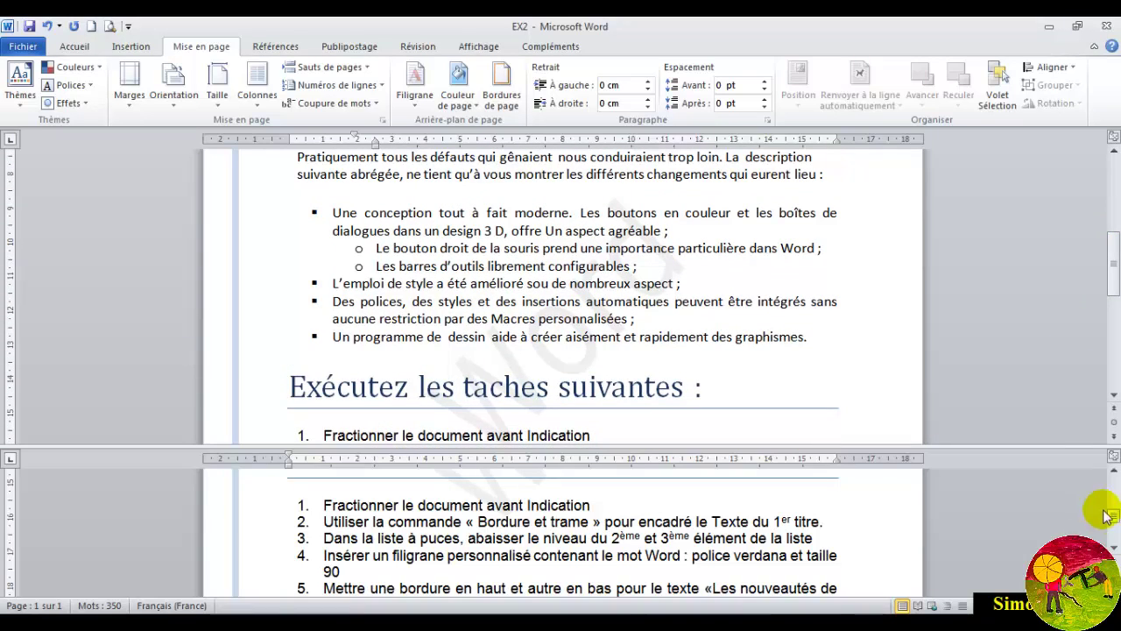
pyautogui.click(1115, 547)
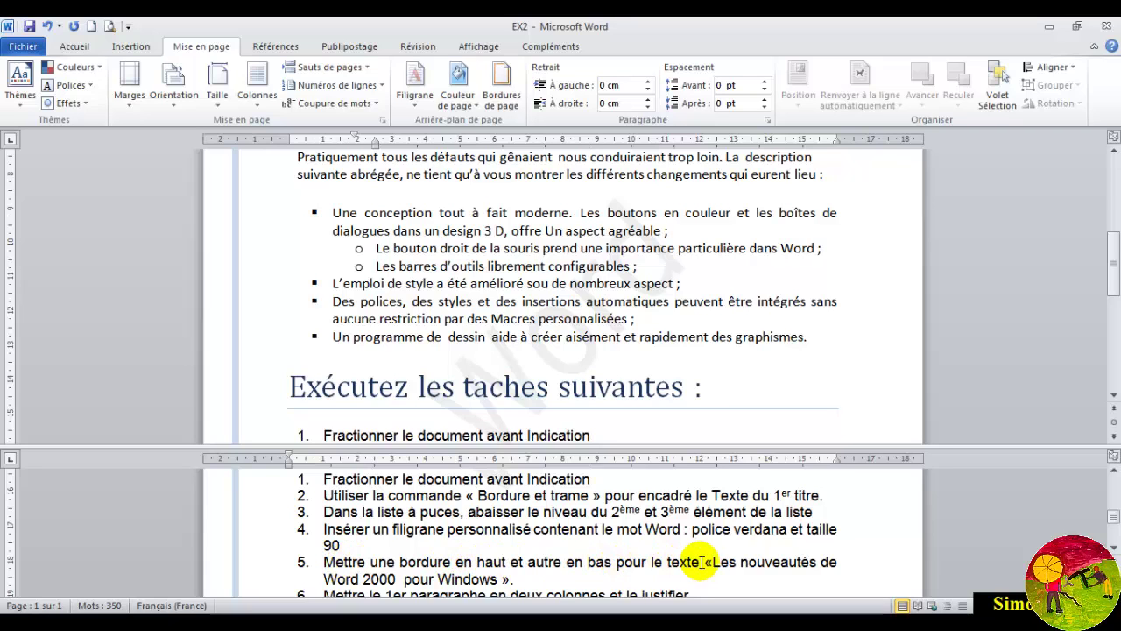
pyautogui.scroll(3, 1114, 272)
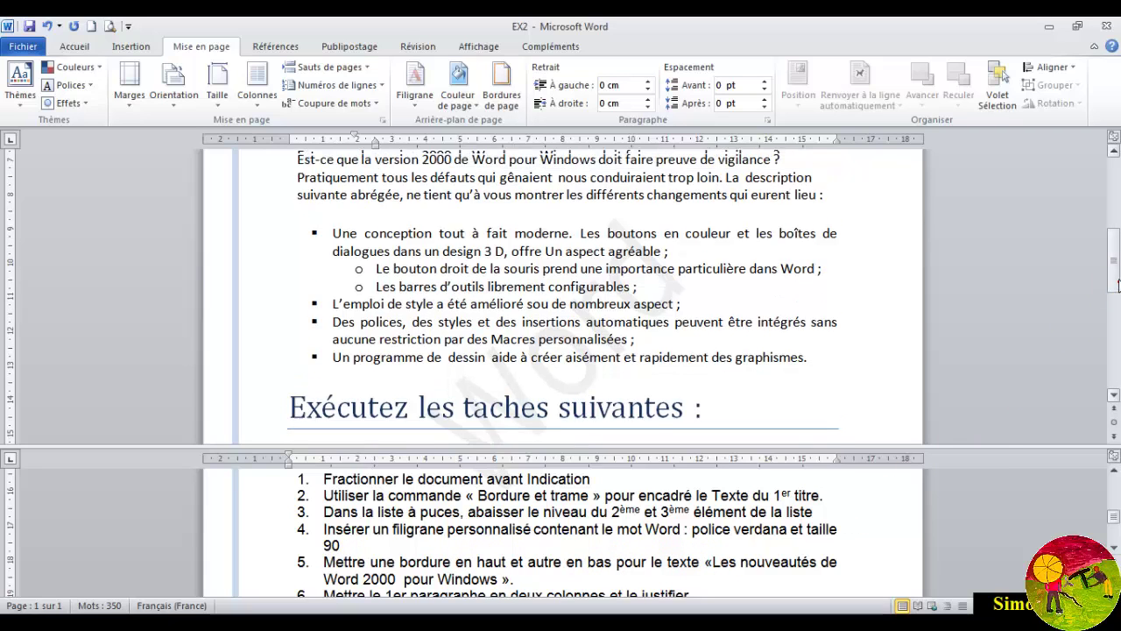
pyautogui.scroll(1, 1115, 273)
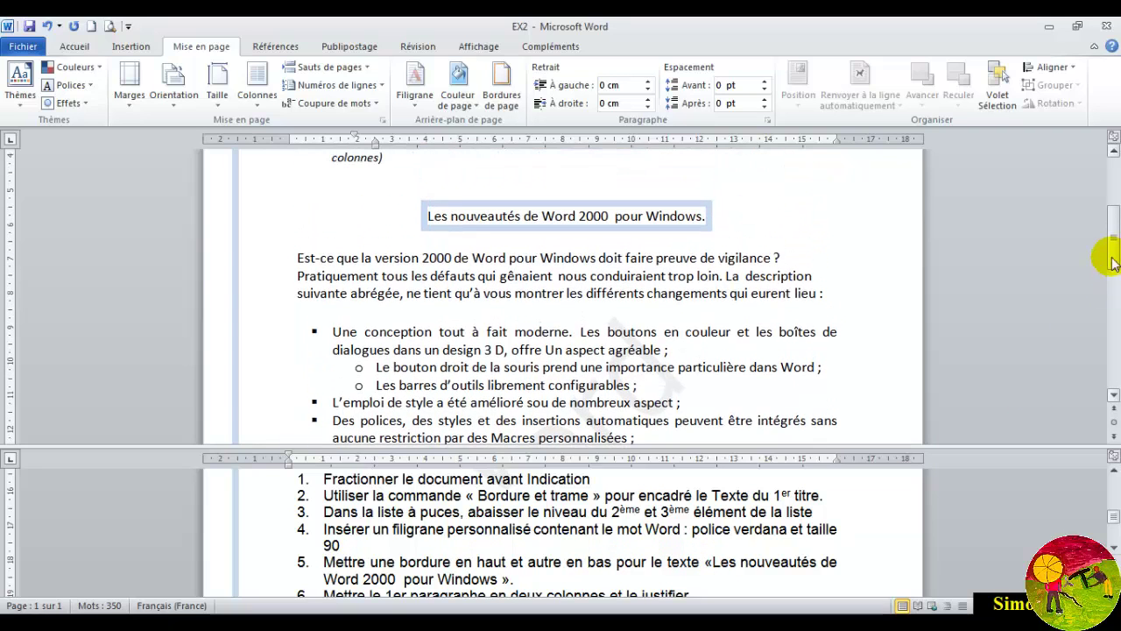
pyautogui.tripleClick(484, 219)
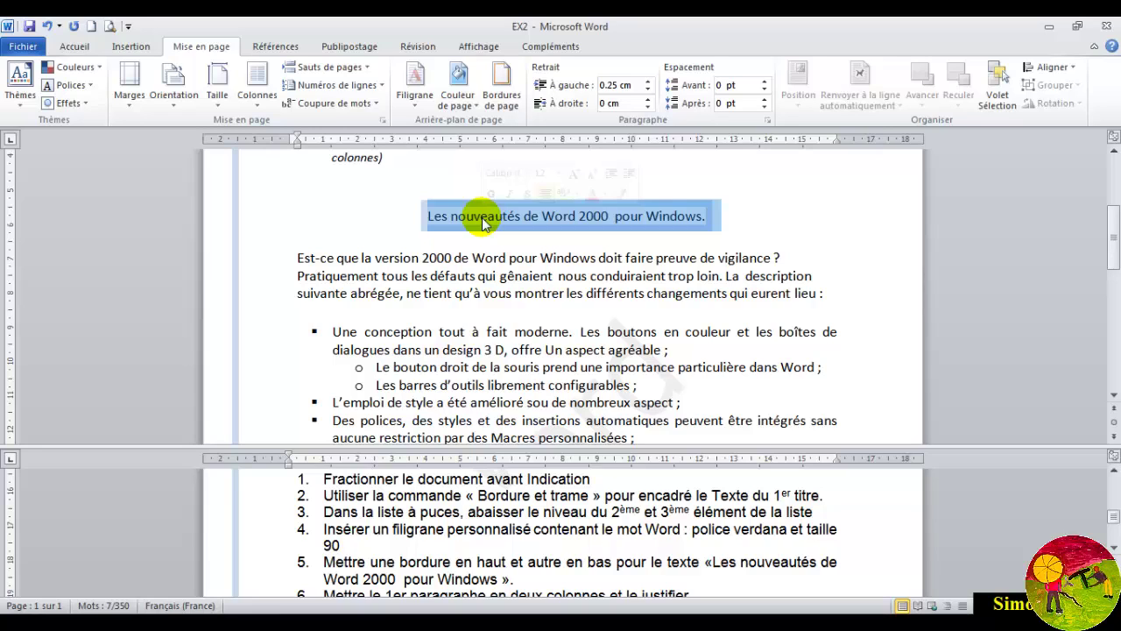
pyautogui.click(133, 48)
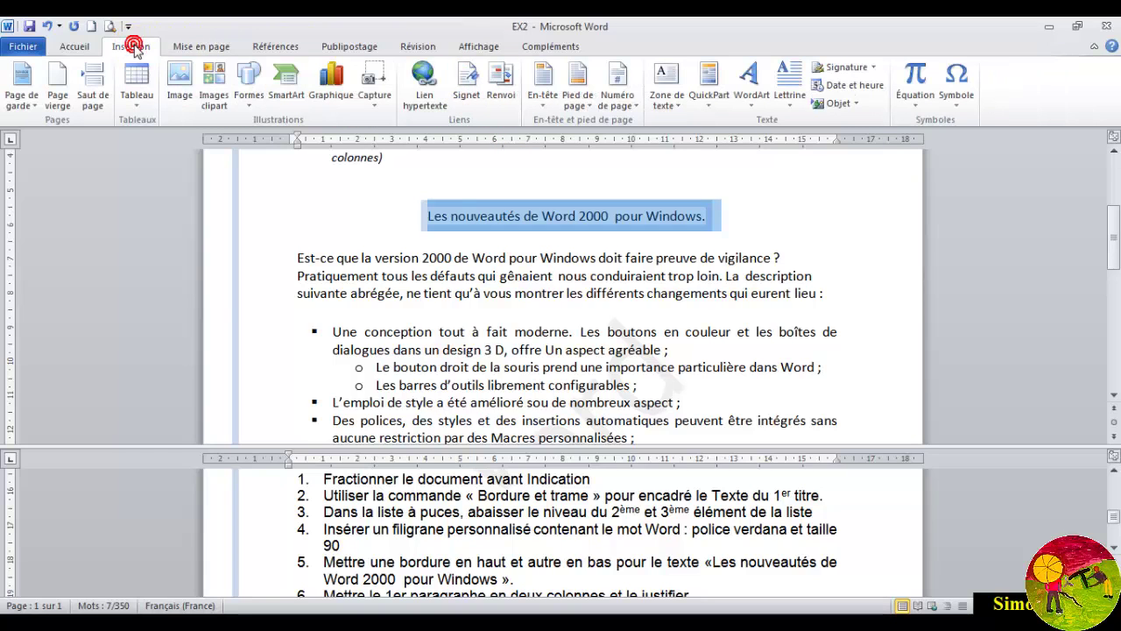
pyautogui.click(75, 46)
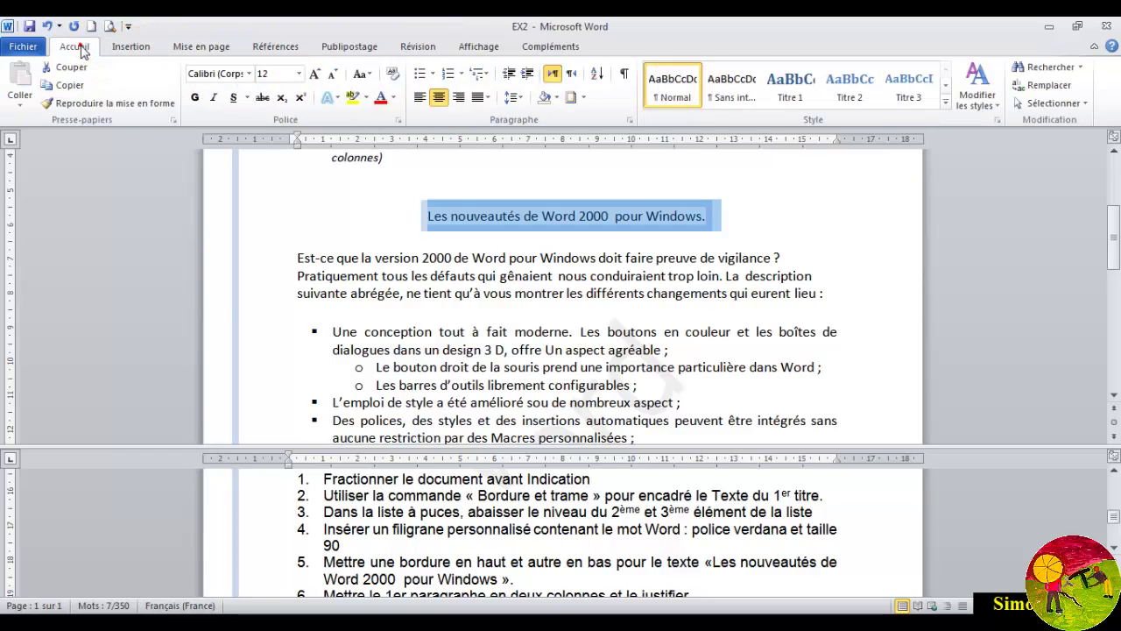
pyautogui.click(569, 99)
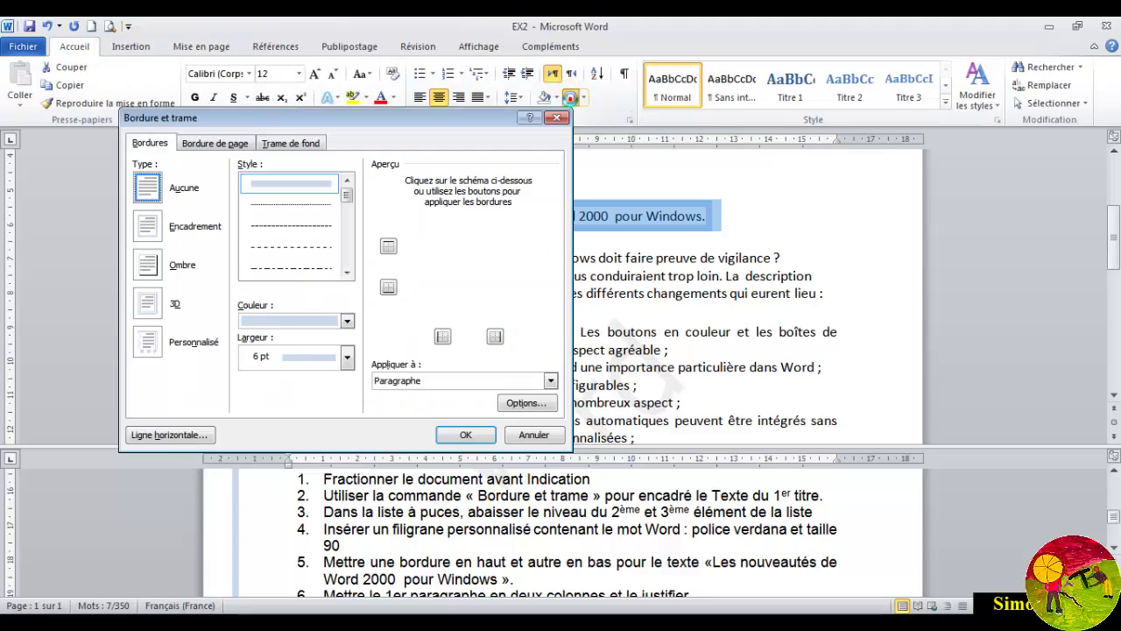
pyautogui.click(156, 227)
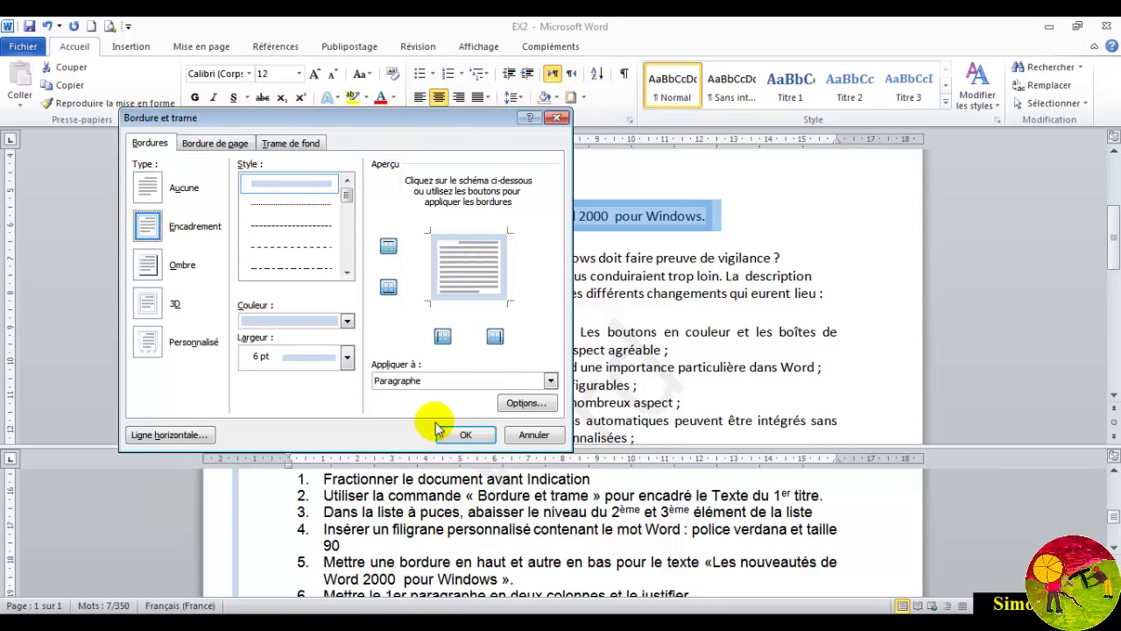
pyautogui.click(427, 383)
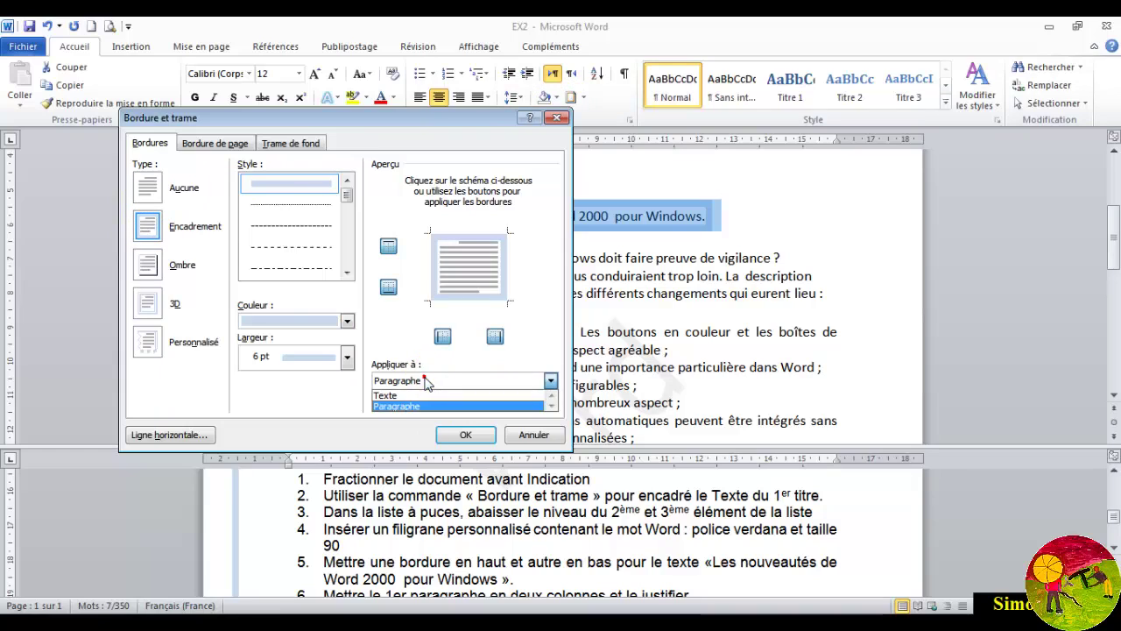
pyautogui.click(410, 405)
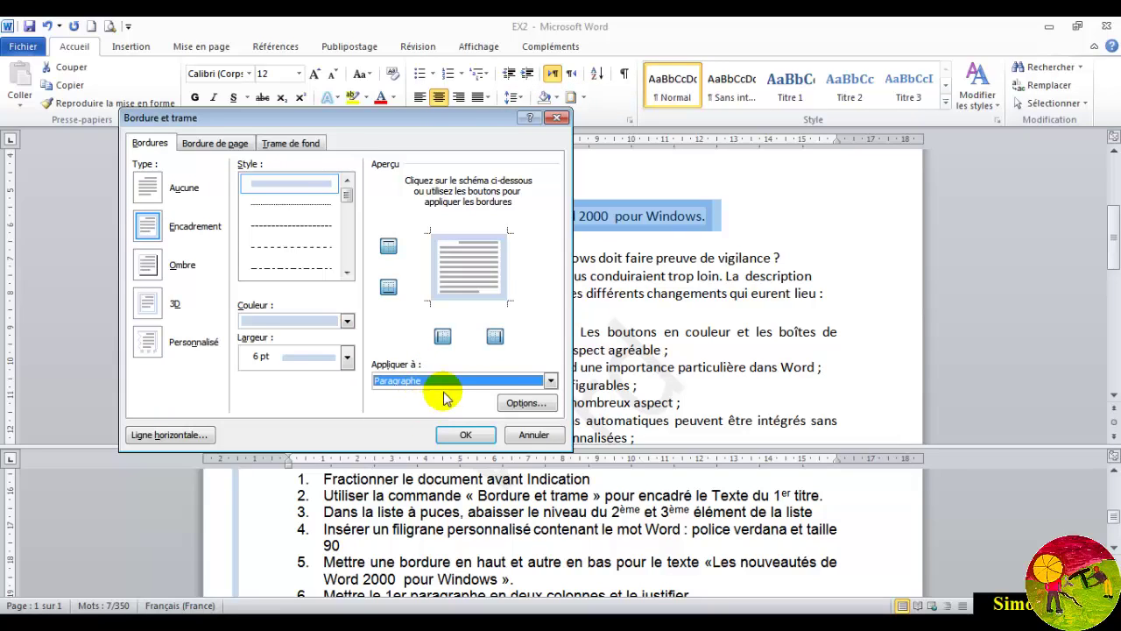
pyautogui.click(433, 269)
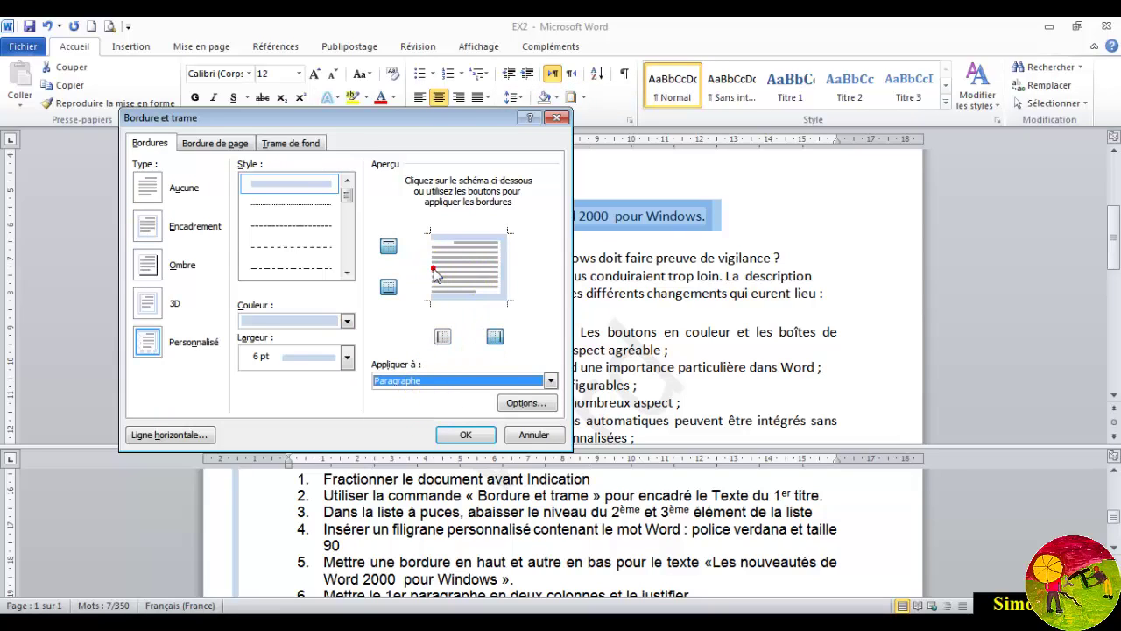
pyautogui.click(506, 271)
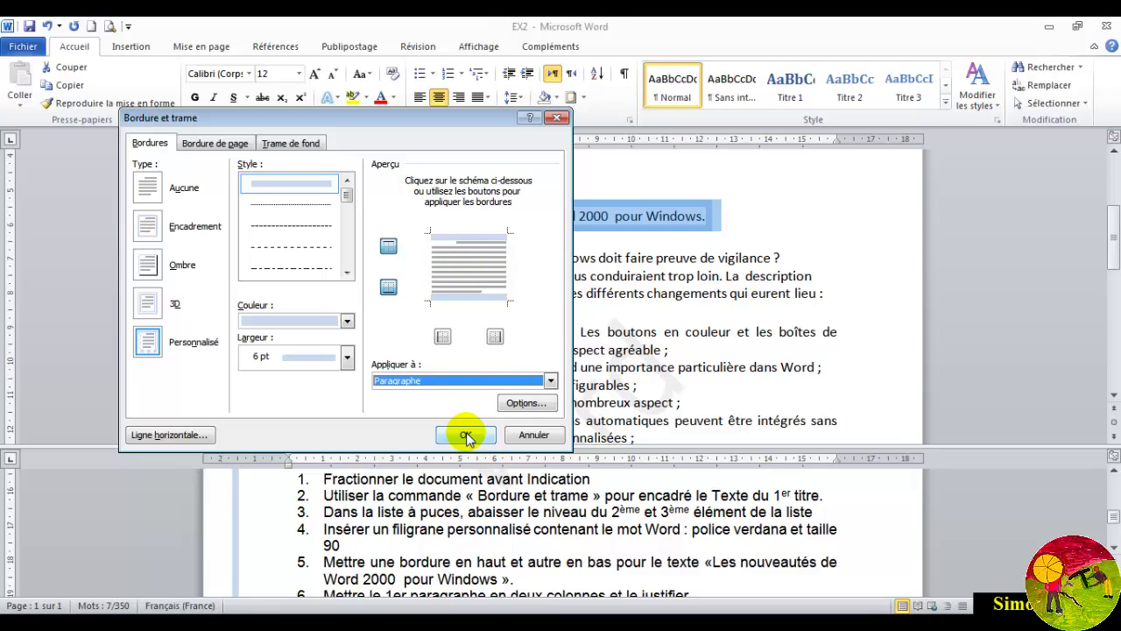
# Try to remove the left and right sides of the title's border with it applied to Texte
pyautogui.click(429, 380)
pyautogui.click(406, 396)
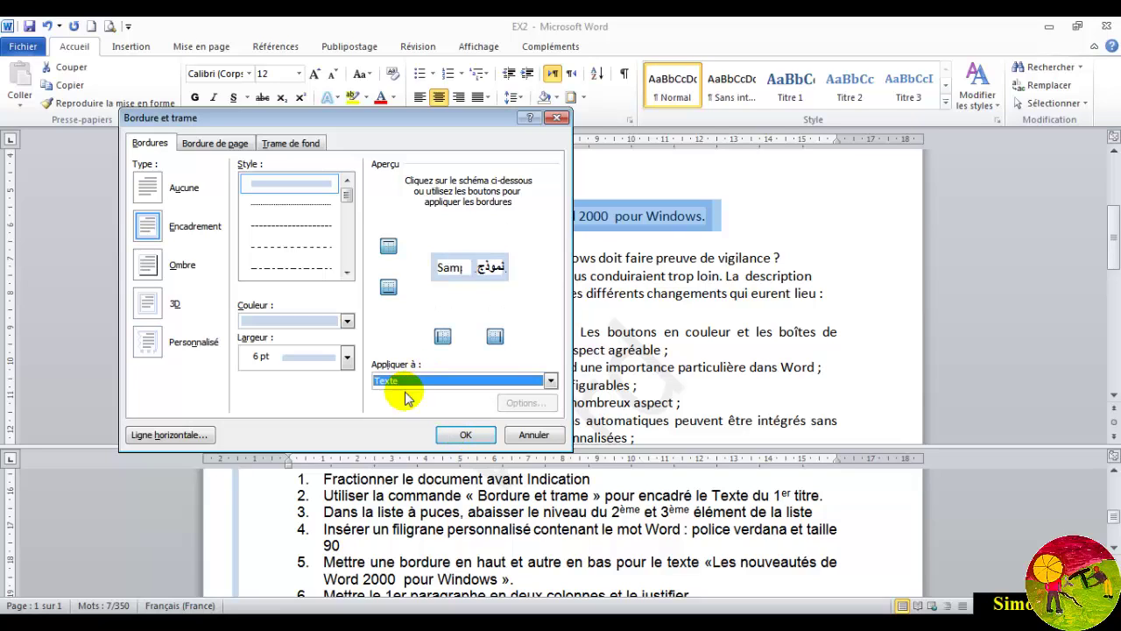
pyautogui.click(436, 277)
pyautogui.click(435, 277)
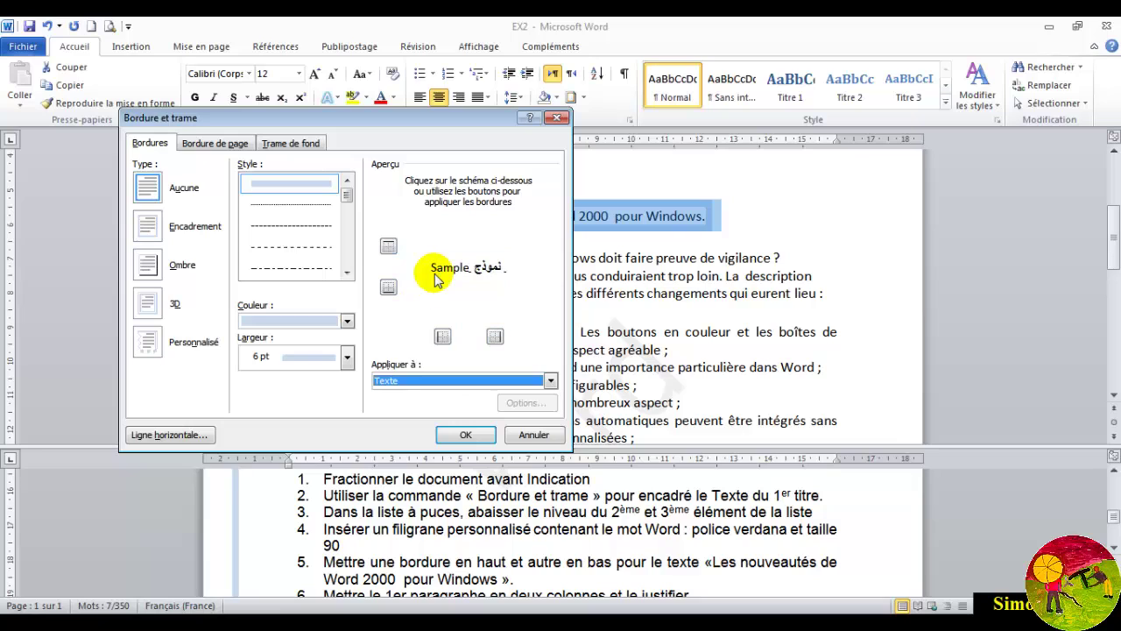
pyautogui.click(497, 272)
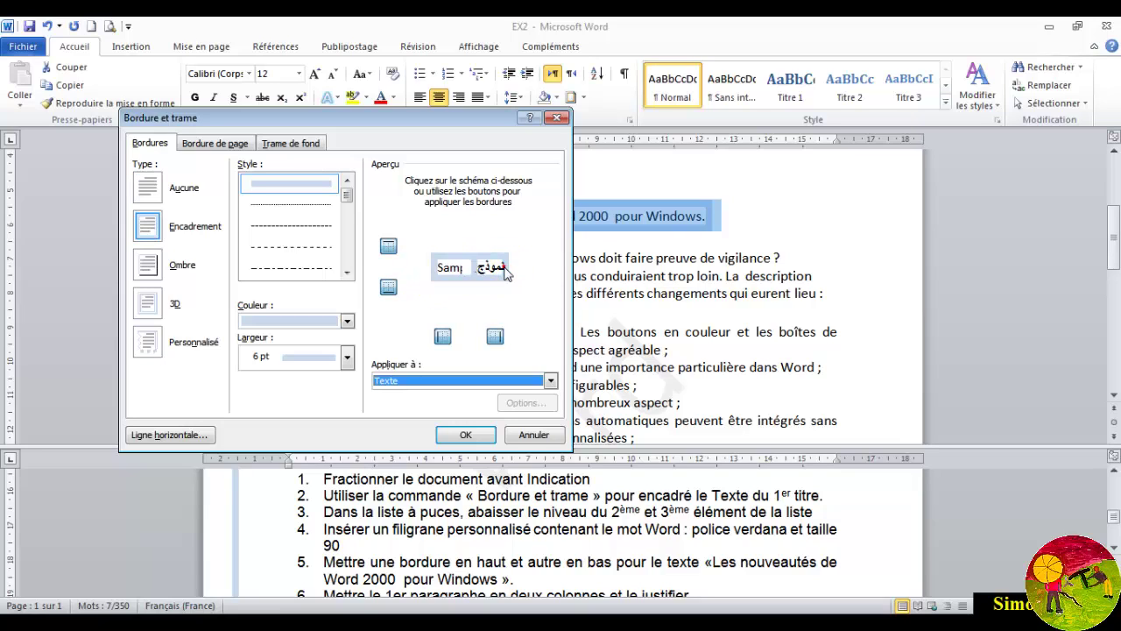
pyautogui.click(436, 270)
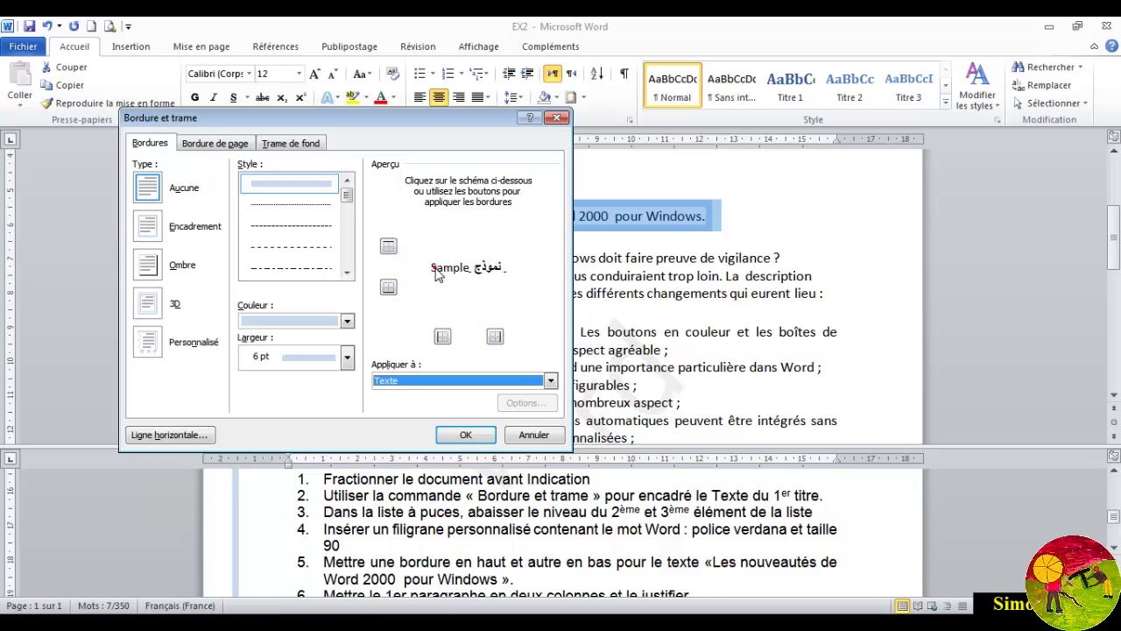
pyautogui.click(505, 270)
pyautogui.click(501, 270)
pyautogui.click(501, 270)
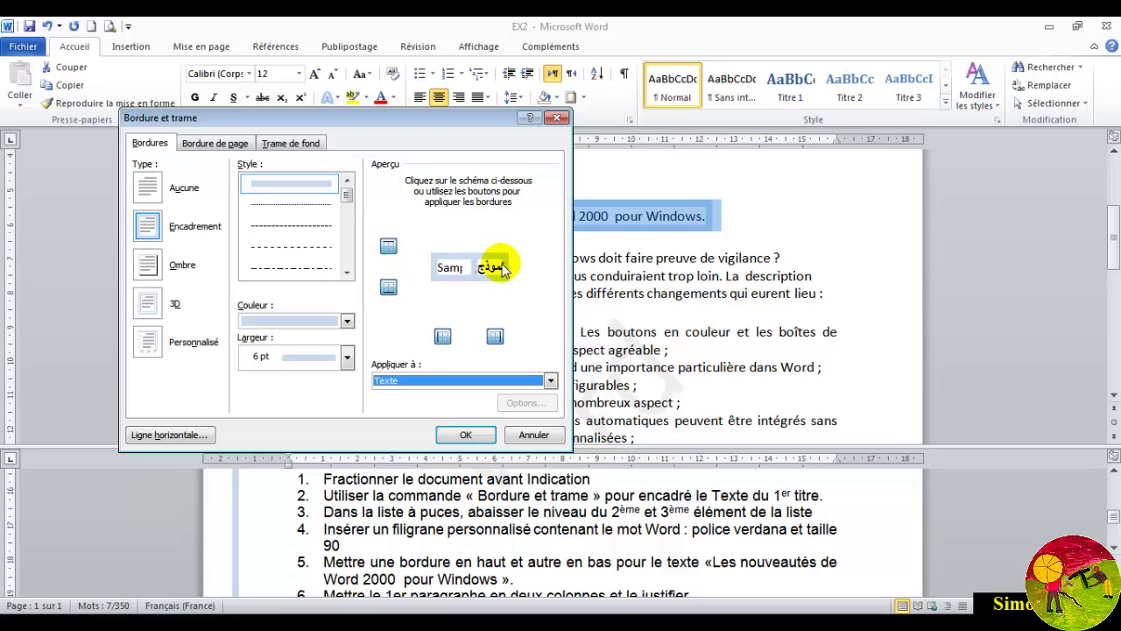
# Apply the title's border to Paragraphe with only the top and bottom lines, and confirm it
pyautogui.click(404, 384)
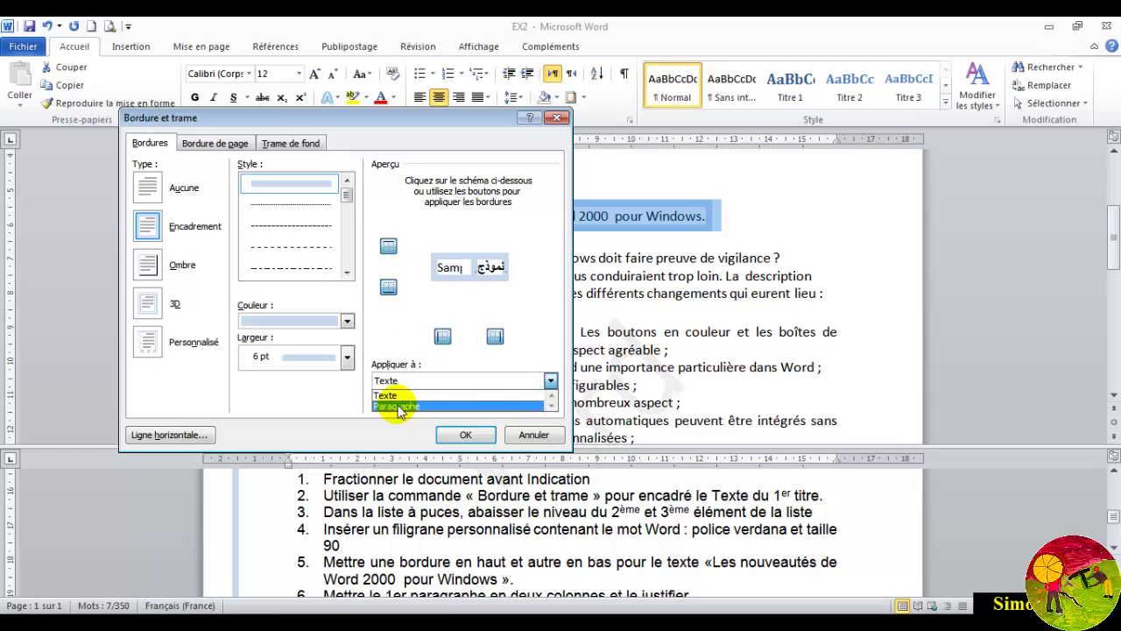
pyautogui.click(399, 407)
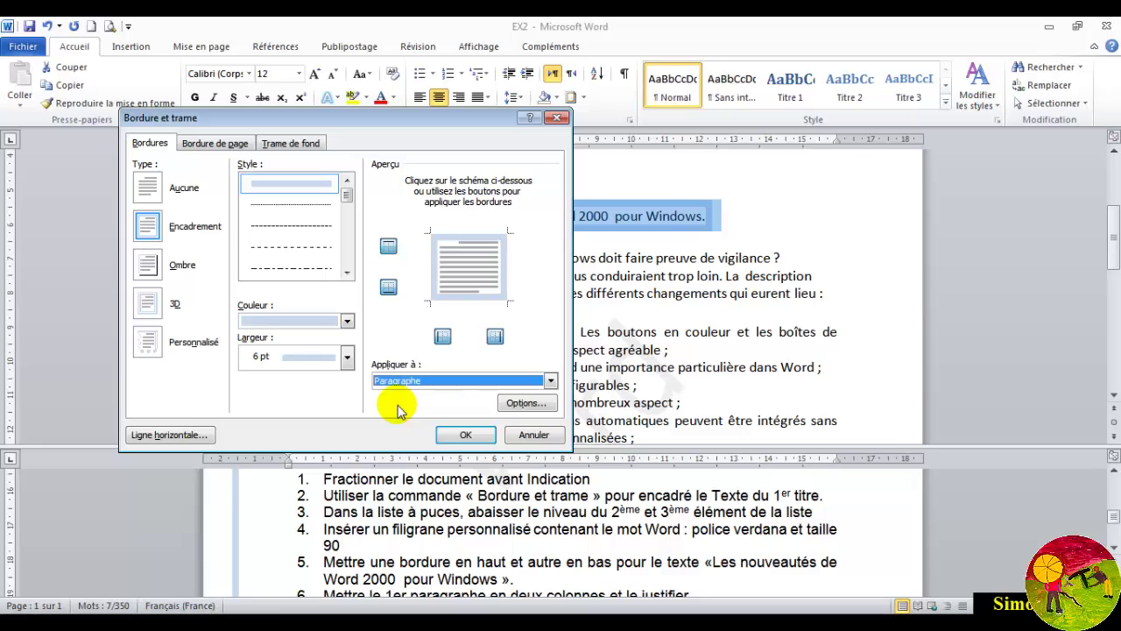
pyautogui.click(433, 264)
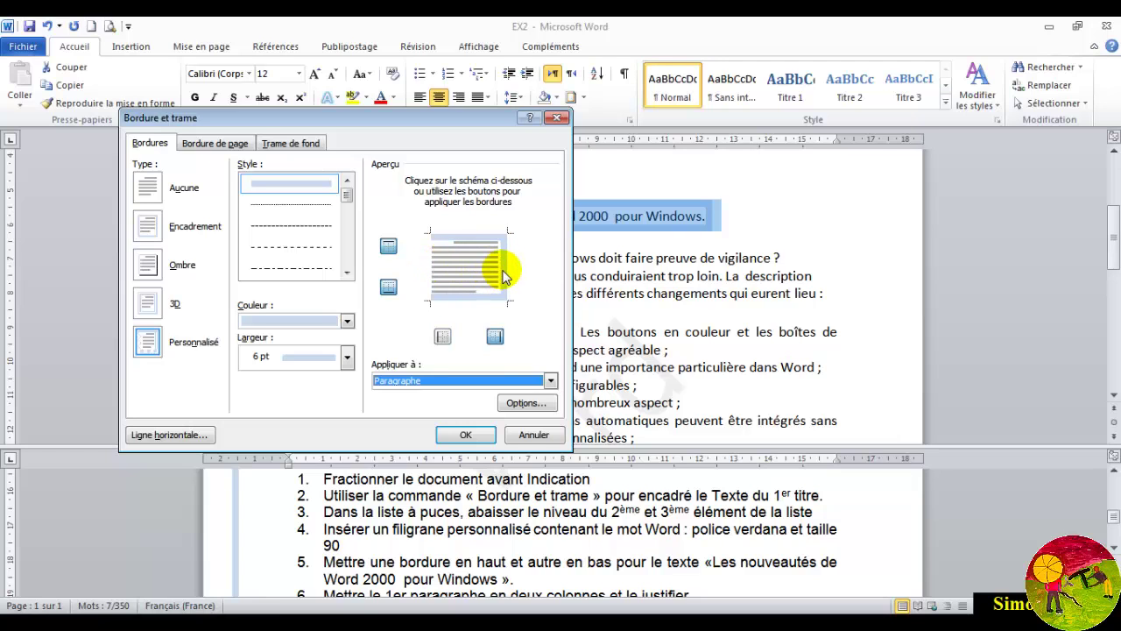
pyautogui.click(466, 434)
pyautogui.click(596, 351)
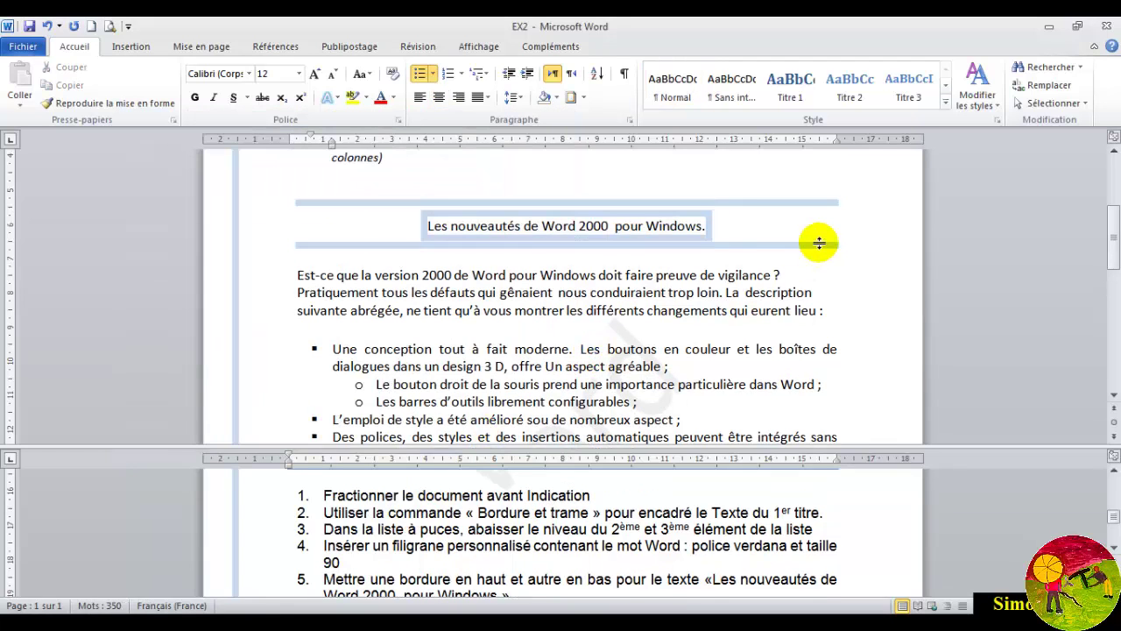
pyautogui.moveTo(1115, 233); pyautogui.dragTo(1116, 240)
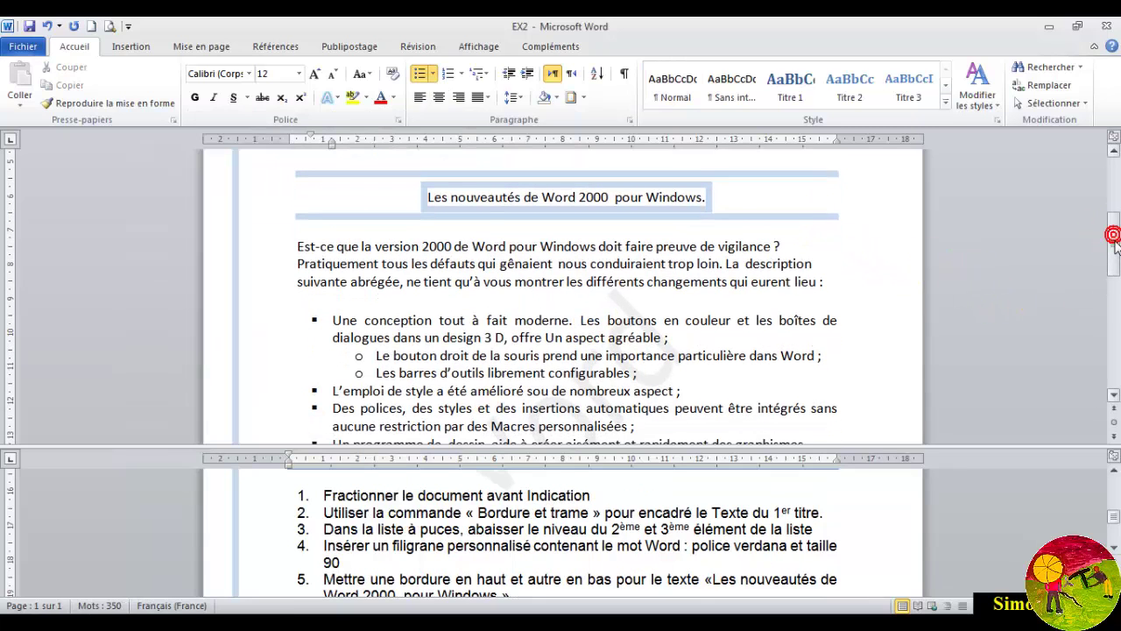
# Examine tasks 6 to 9 of the numbered task list in the split view
pyautogui.click(1114, 548)
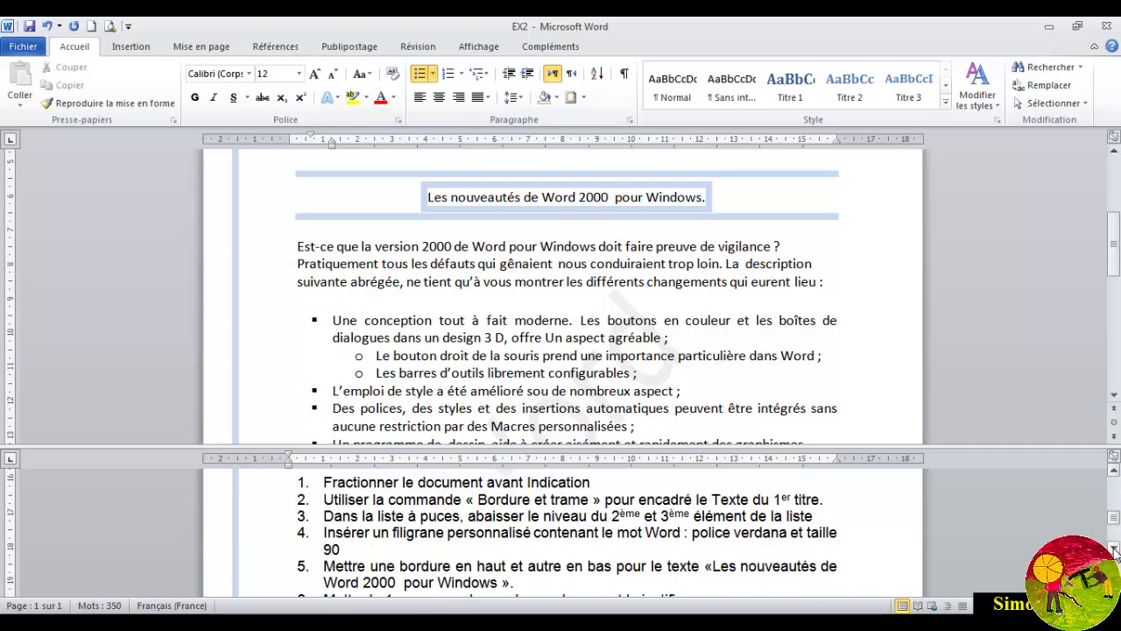
pyautogui.click(1115, 549)
pyautogui.click(1115, 549)
pyautogui.click(1114, 548)
pyautogui.click(1114, 549)
pyautogui.click(1115, 548)
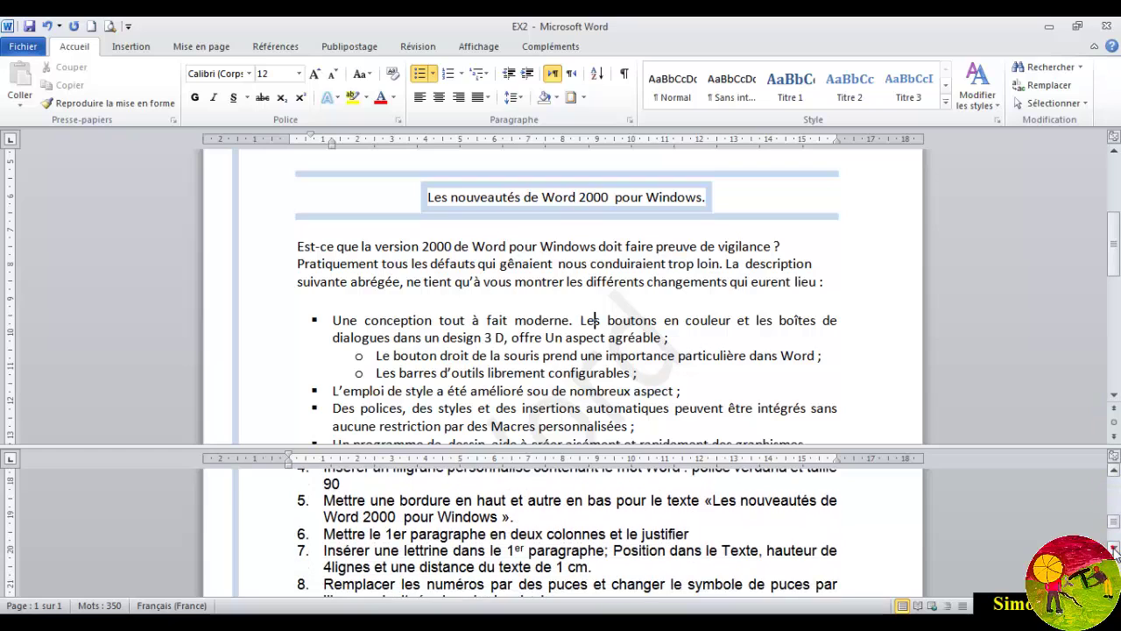
pyautogui.click(1114, 549)
pyautogui.click(1114, 549)
pyautogui.click(1115, 548)
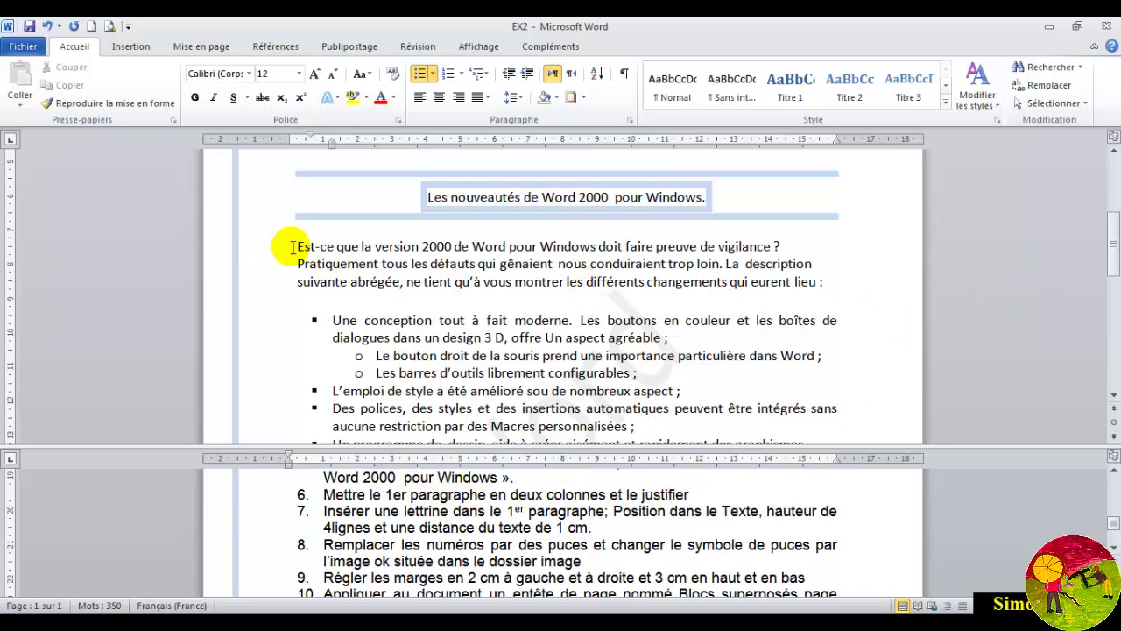
# Lay out the first paragraph, "Est-ce que la version 2000 de Word…", in two columns and justify it
pyautogui.moveTo(297, 247); pyautogui.dragTo(826, 287)
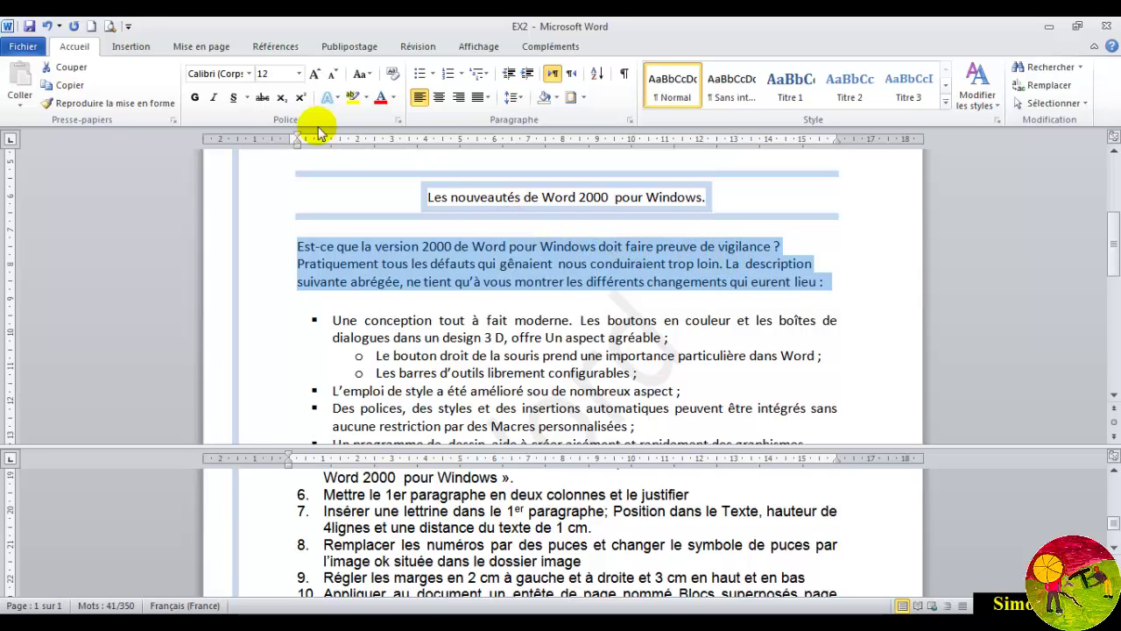
pyautogui.click(202, 47)
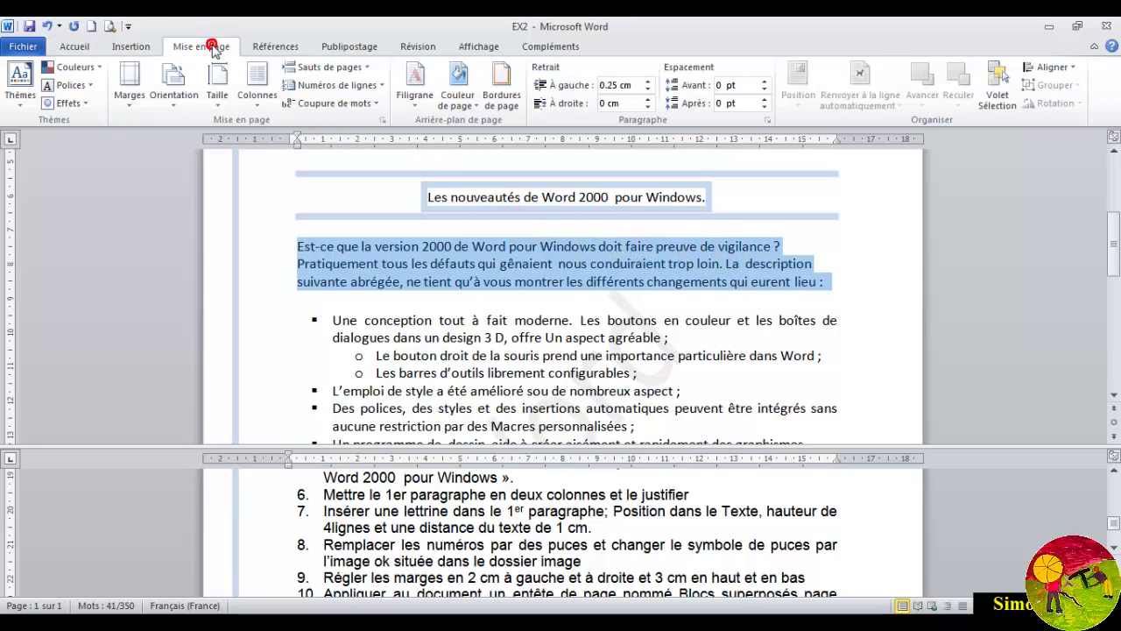
pyautogui.click(259, 101)
pyautogui.click(252, 170)
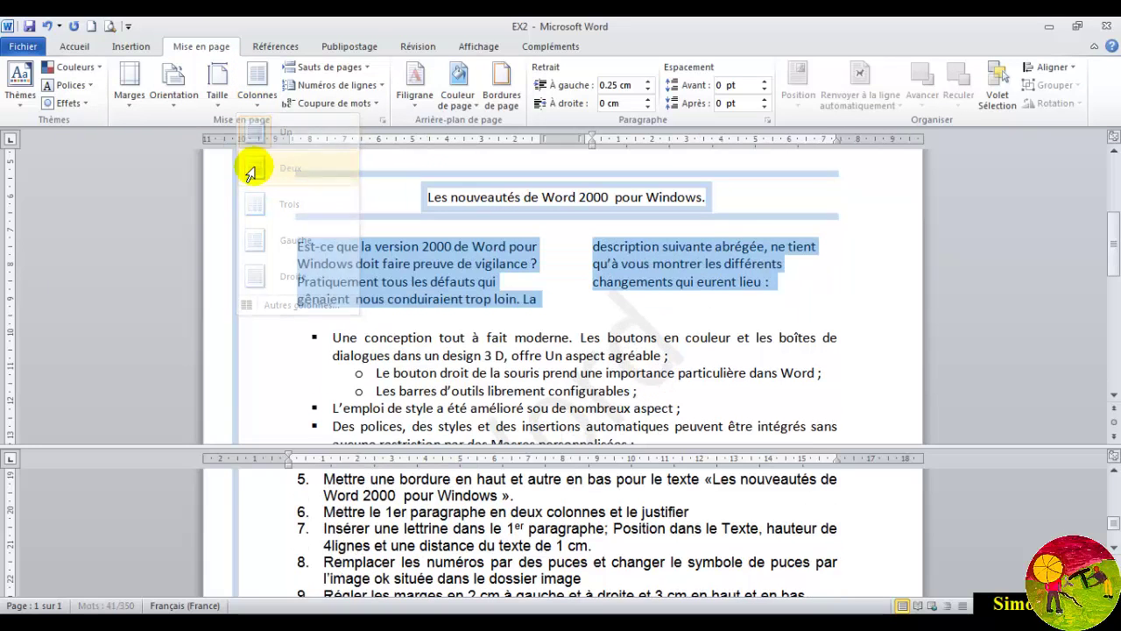
pyautogui.click(79, 49)
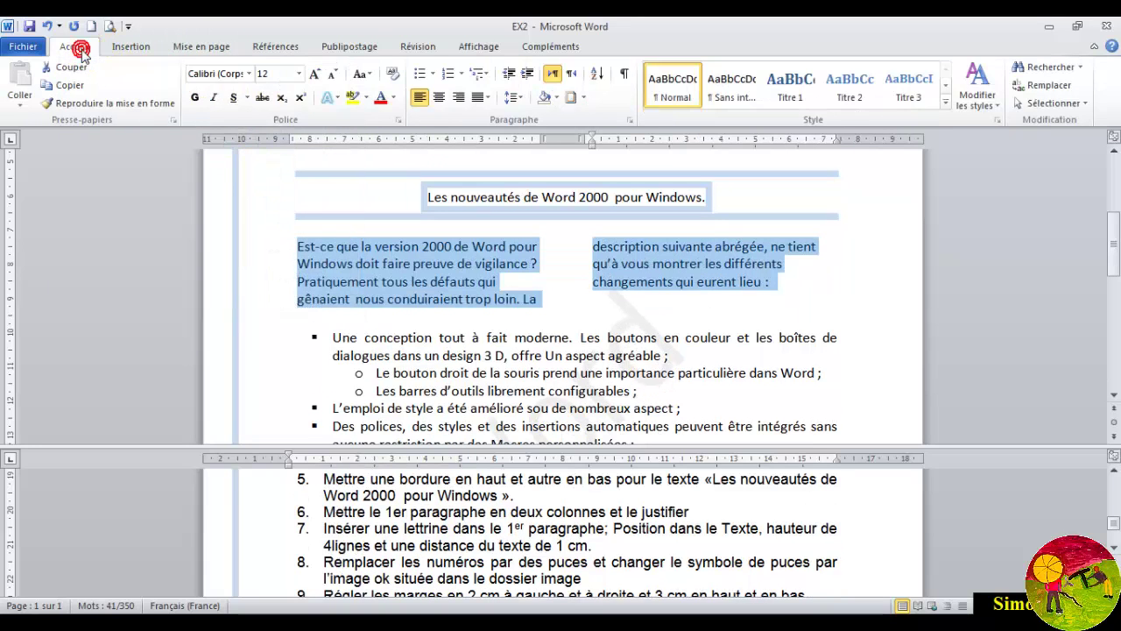
pyautogui.click(484, 99)
pyautogui.click(498, 113)
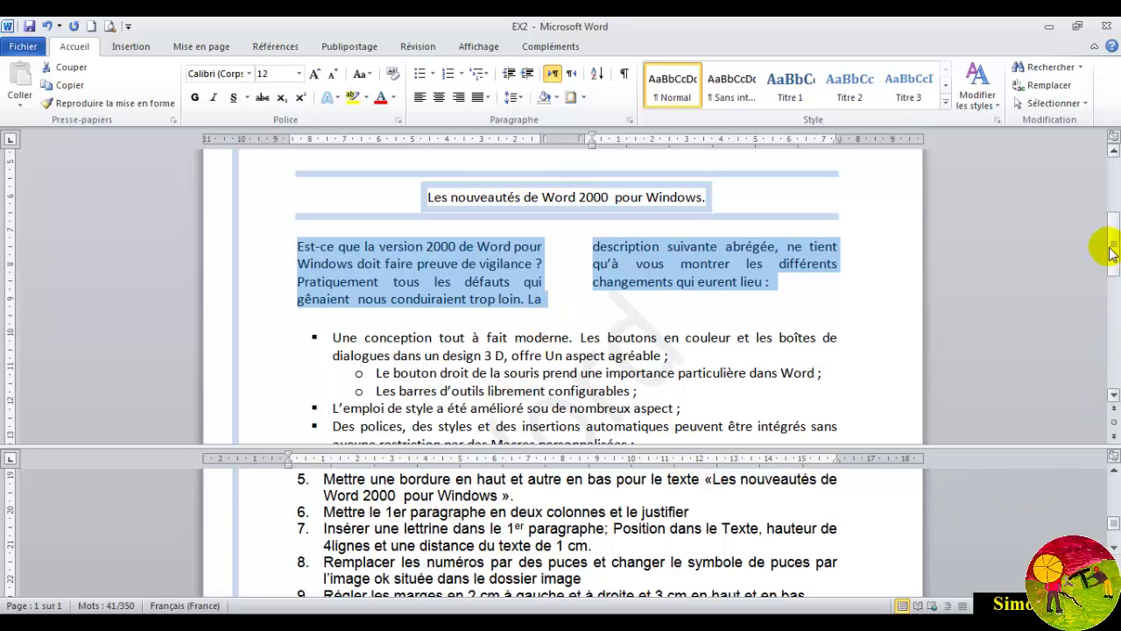
# Open the drop cap options for the first paragraph and choose the Dans le texte position
pyautogui.click(1115, 547)
pyautogui.click(1115, 546)
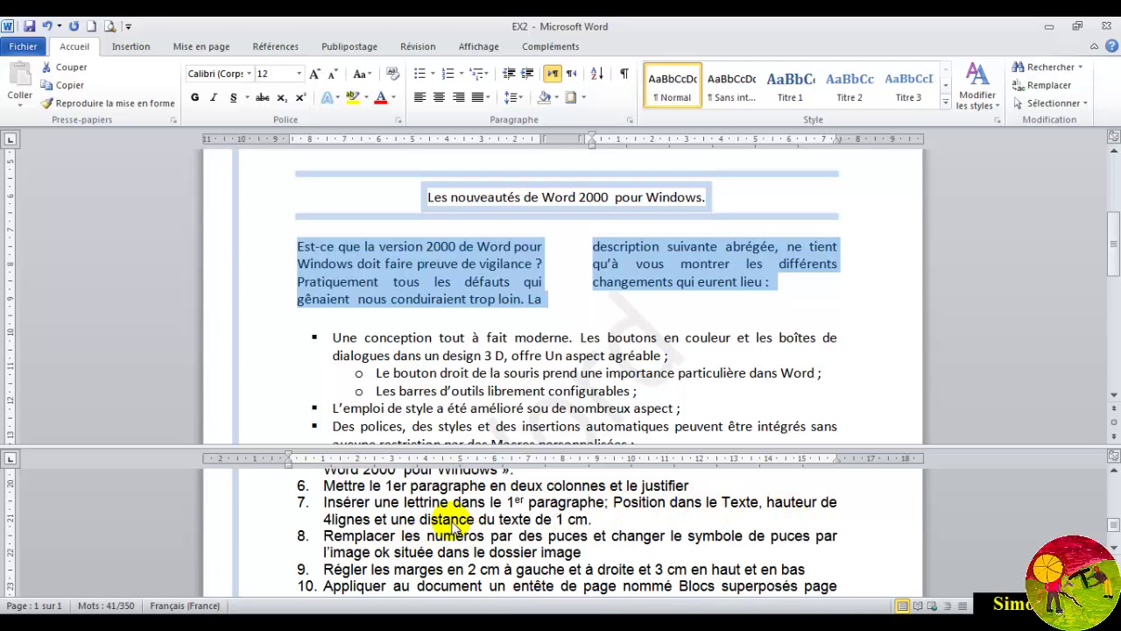
pyautogui.click(298, 248)
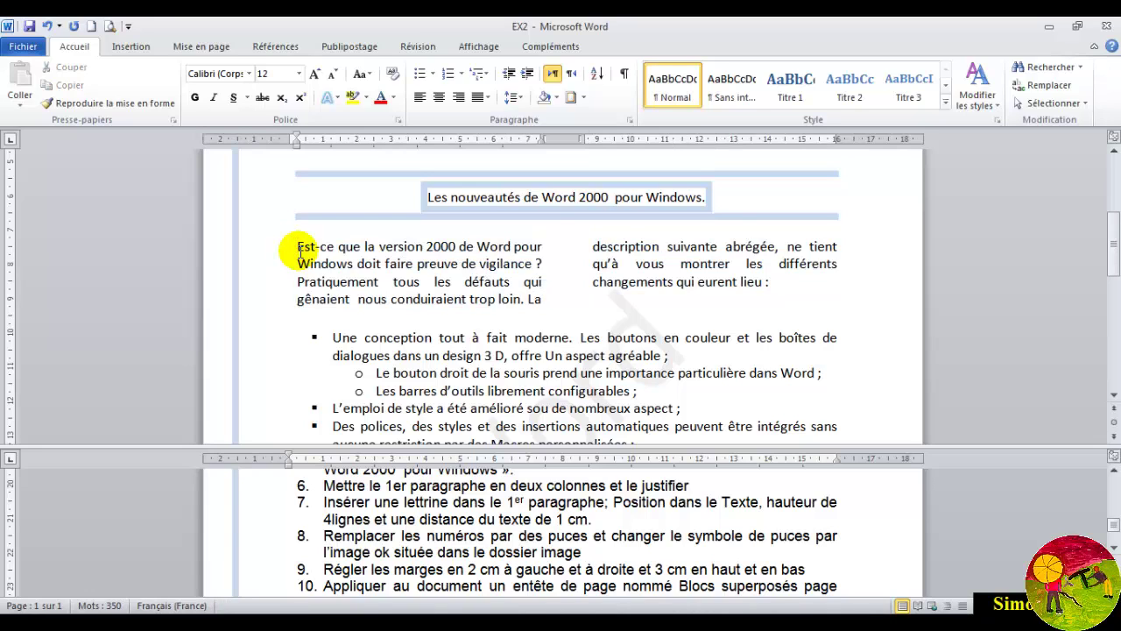
pyautogui.click(202, 46)
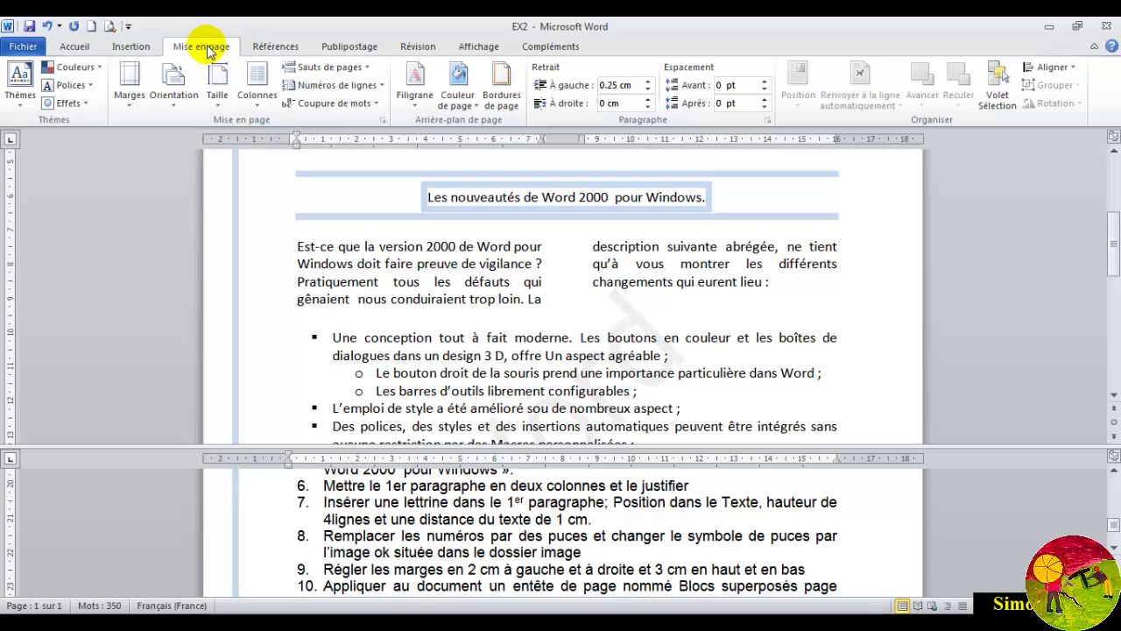
pyautogui.click(130, 46)
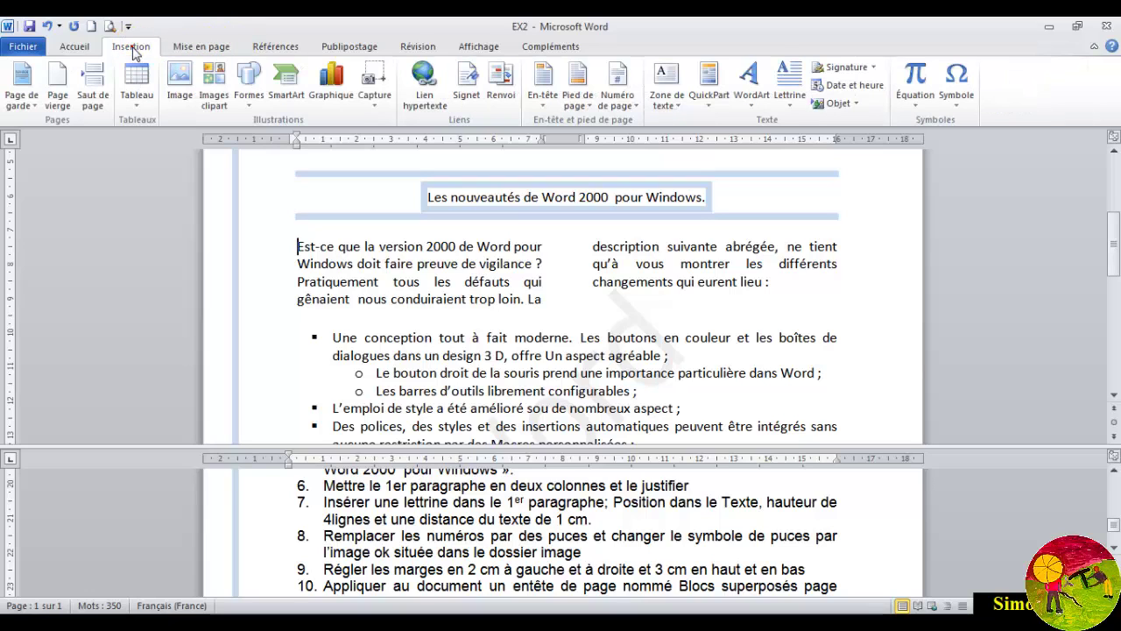
pyautogui.click(799, 91)
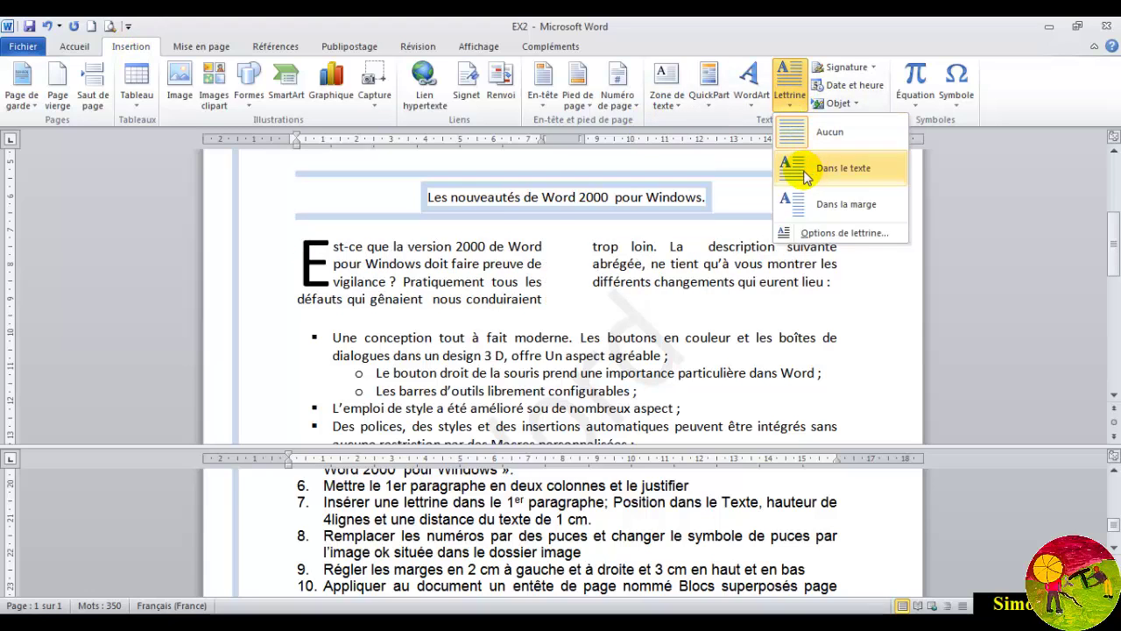
pyautogui.click(806, 233)
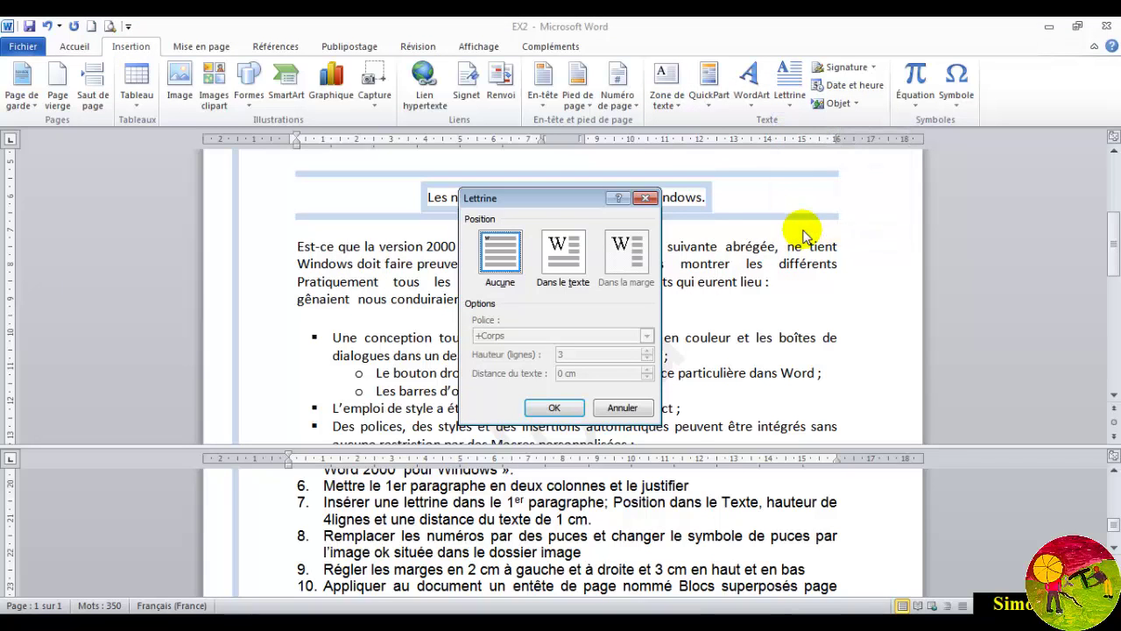
pyautogui.click(563, 254)
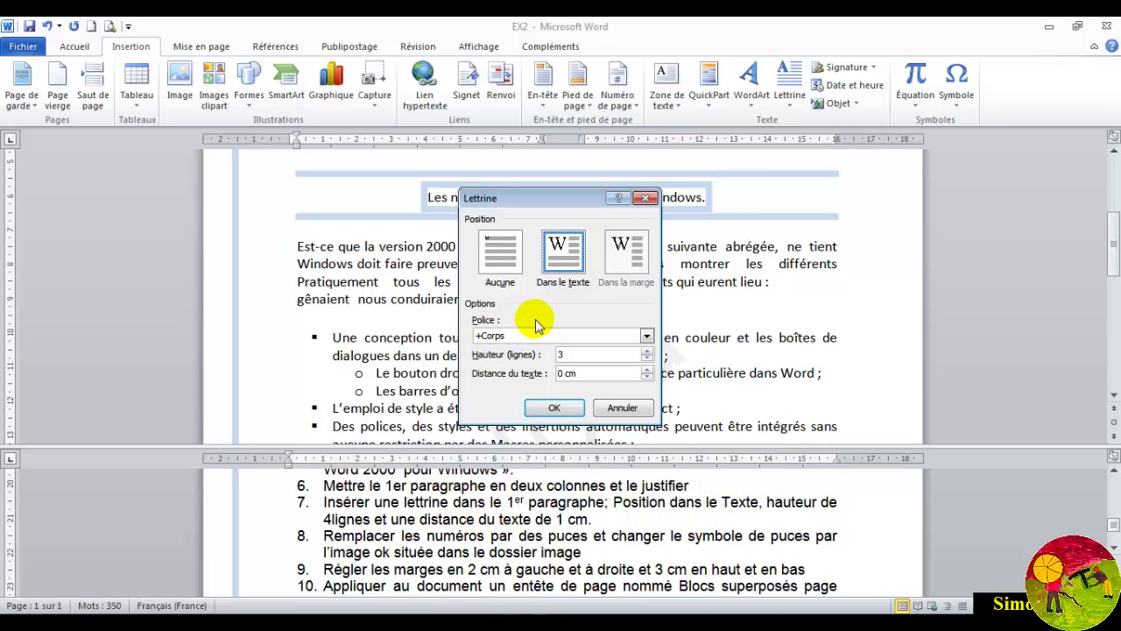
# Set the drop cap's height to 4 lines and its distance from the text to 1 cm, and confirm it
pyautogui.moveTo(565, 353); pyautogui.dragTo(524, 353)
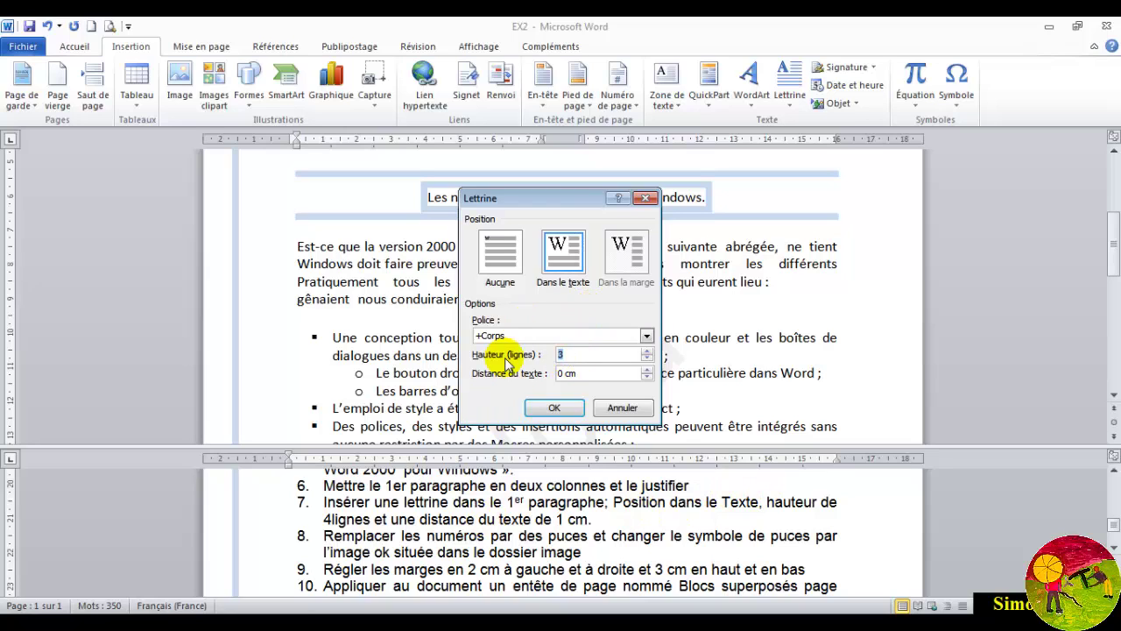
pyautogui.write('4')
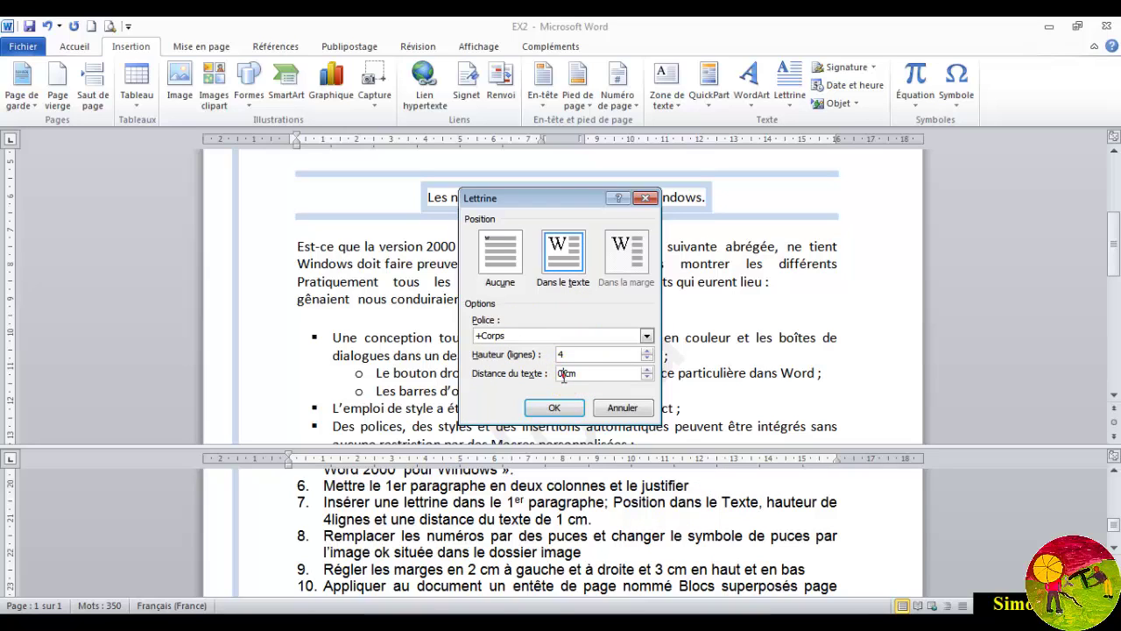
pyautogui.moveTo(564, 375); pyautogui.dragTo(530, 376)
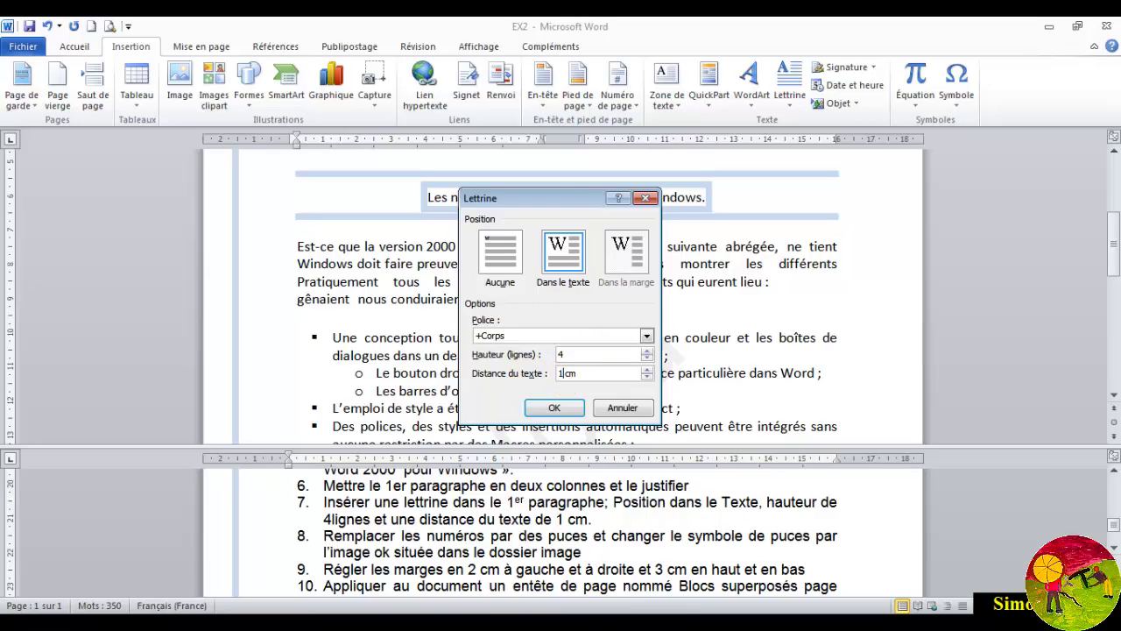
pyautogui.write('1')
pyautogui.click(554, 409)
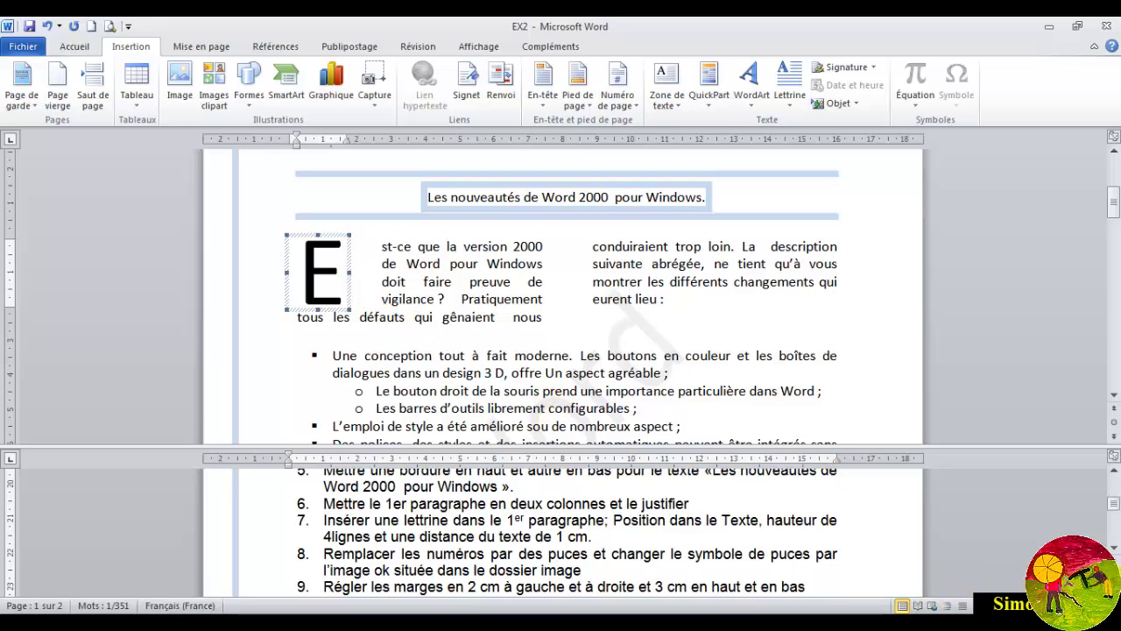
# Change the first-level square bullets of the list beginning "Une conception tout à fait moderne" to numbers
pyautogui.click(1113, 547)
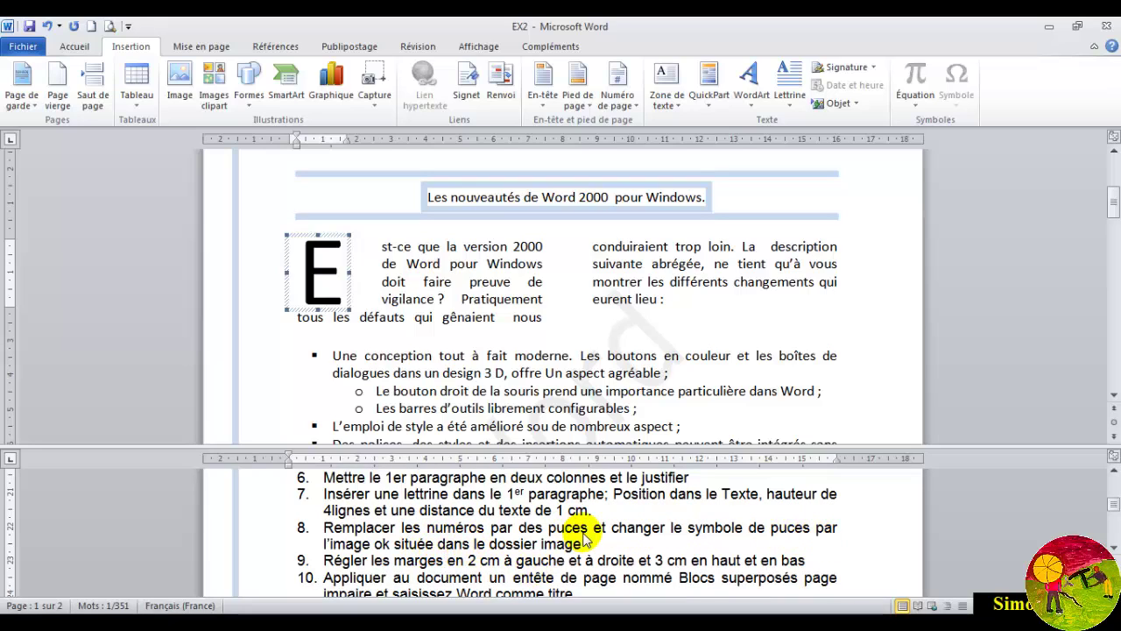
pyautogui.click(492, 355)
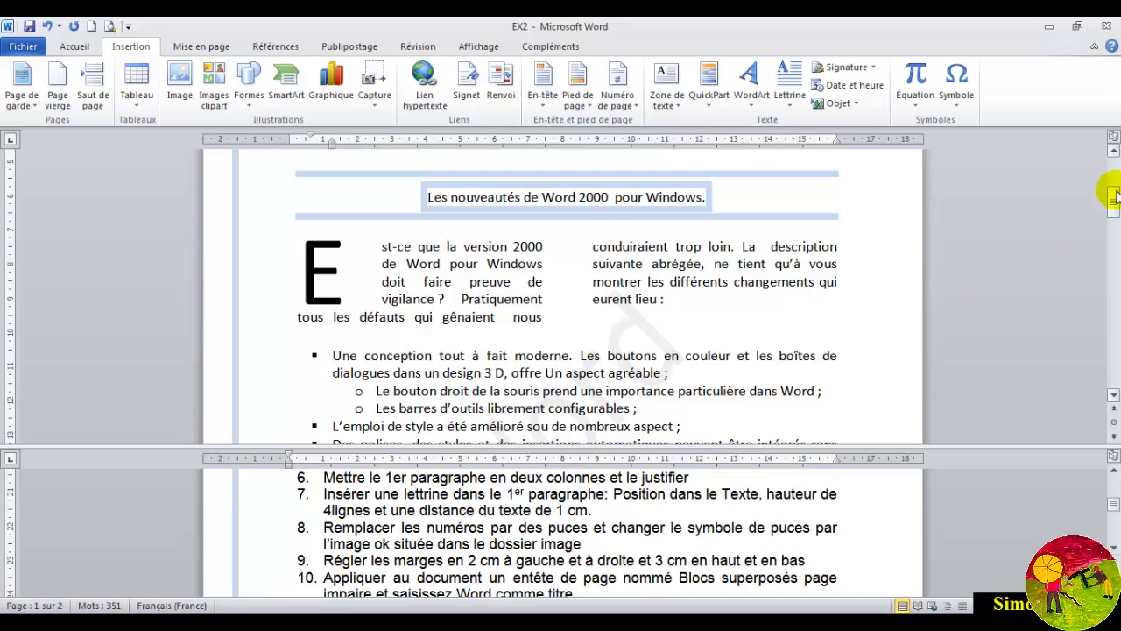
pyautogui.moveTo(1111, 193); pyautogui.dragTo(1111, 208)
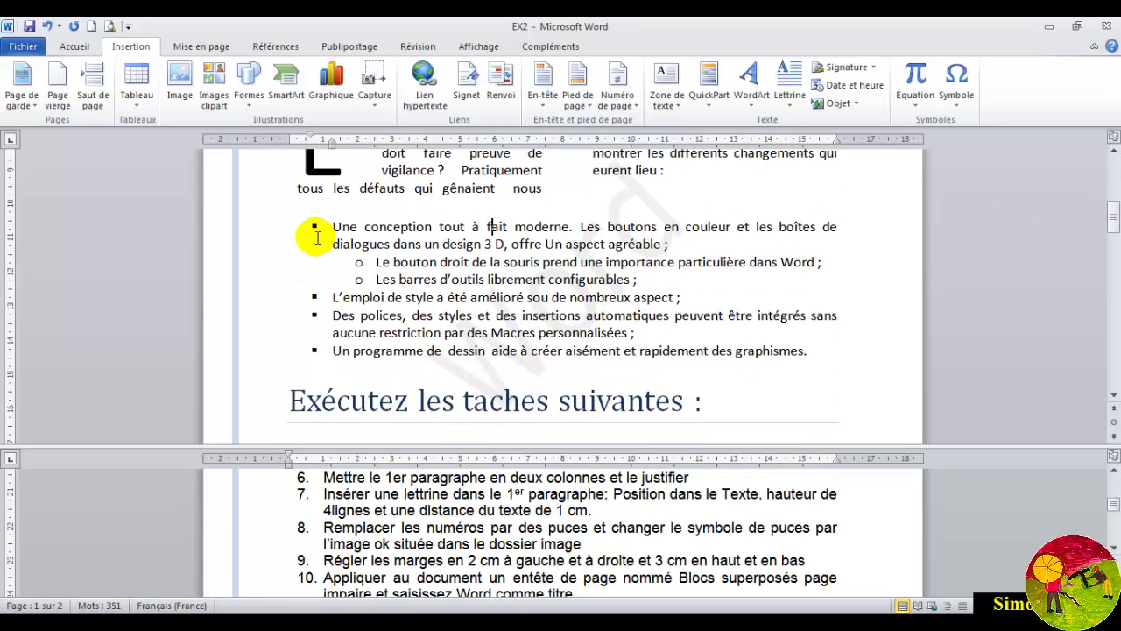
pyautogui.moveTo(315, 227); pyautogui.dragTo(304, 279)
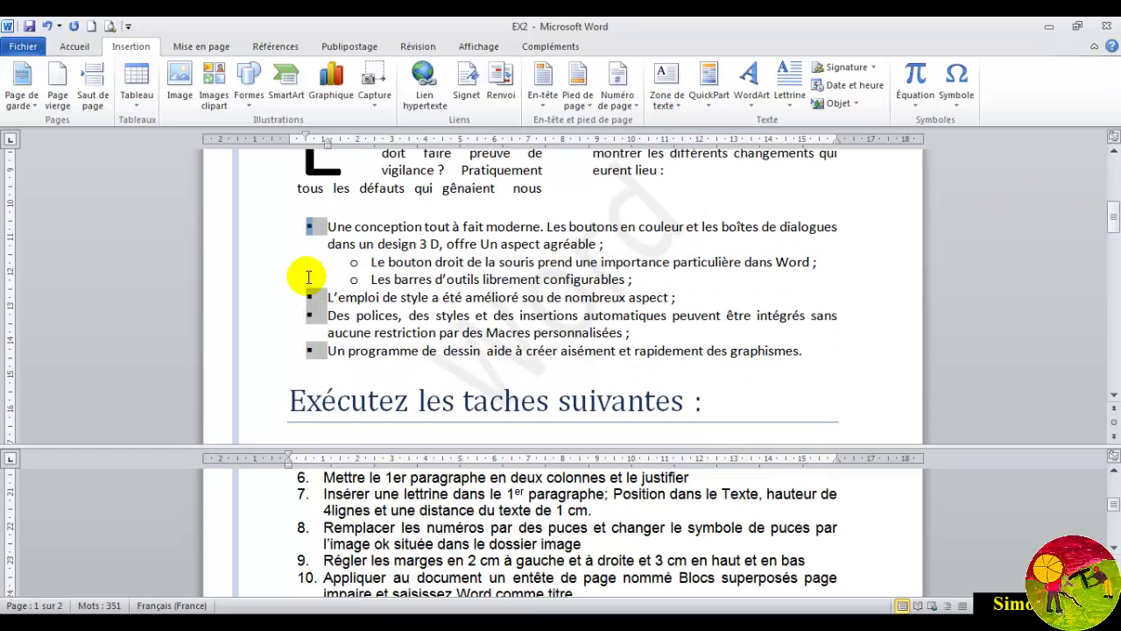
pyautogui.click(76, 51)
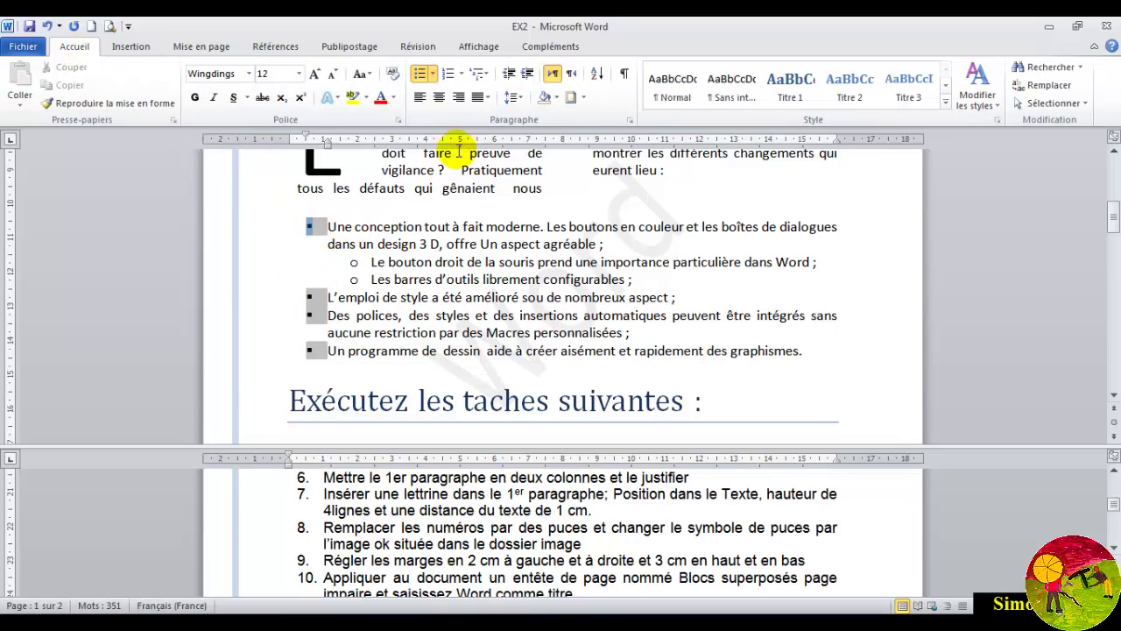
pyautogui.click(448, 76)
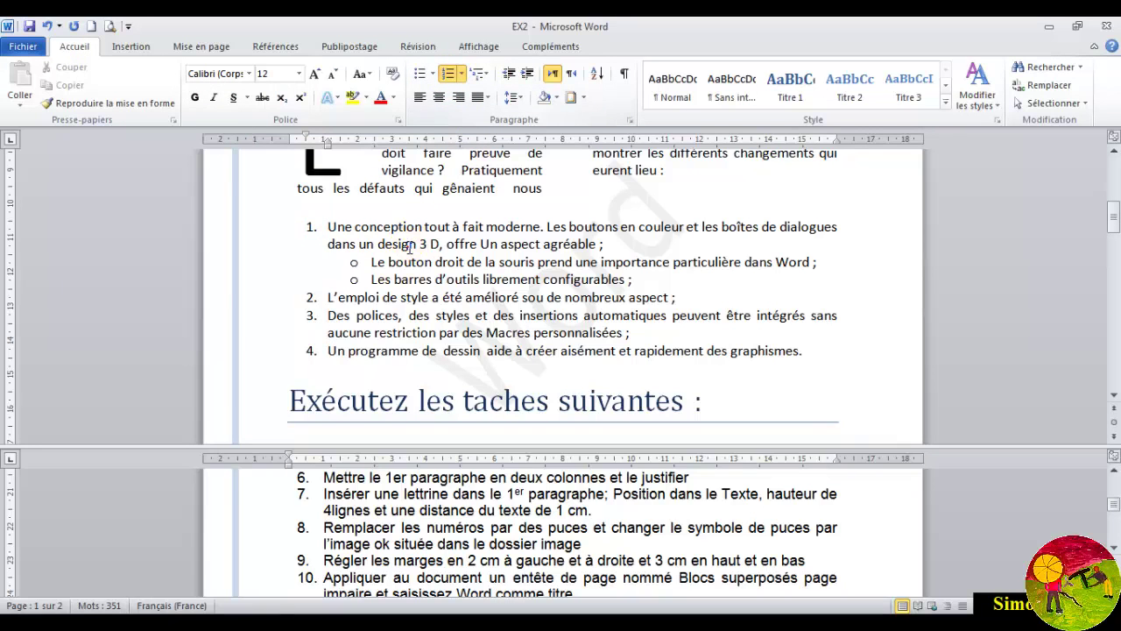
# Replace the list's numbers with round bullets and open the picture selection for defining a new bullet
pyautogui.moveTo(323, 226); pyautogui.dragTo(797, 353)
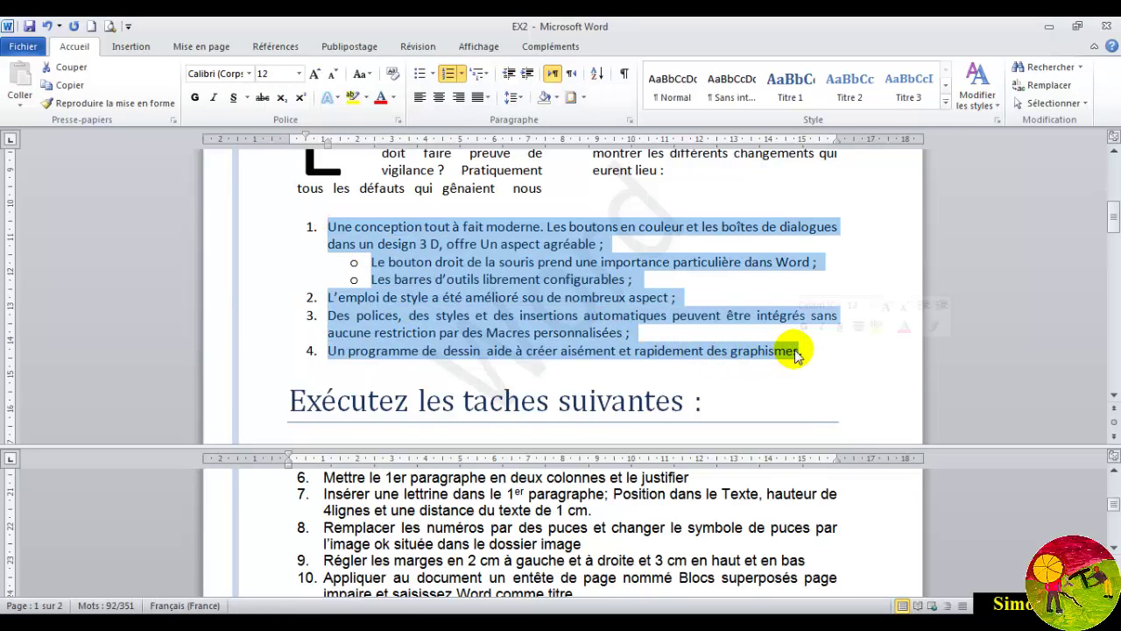
pyautogui.click(419, 77)
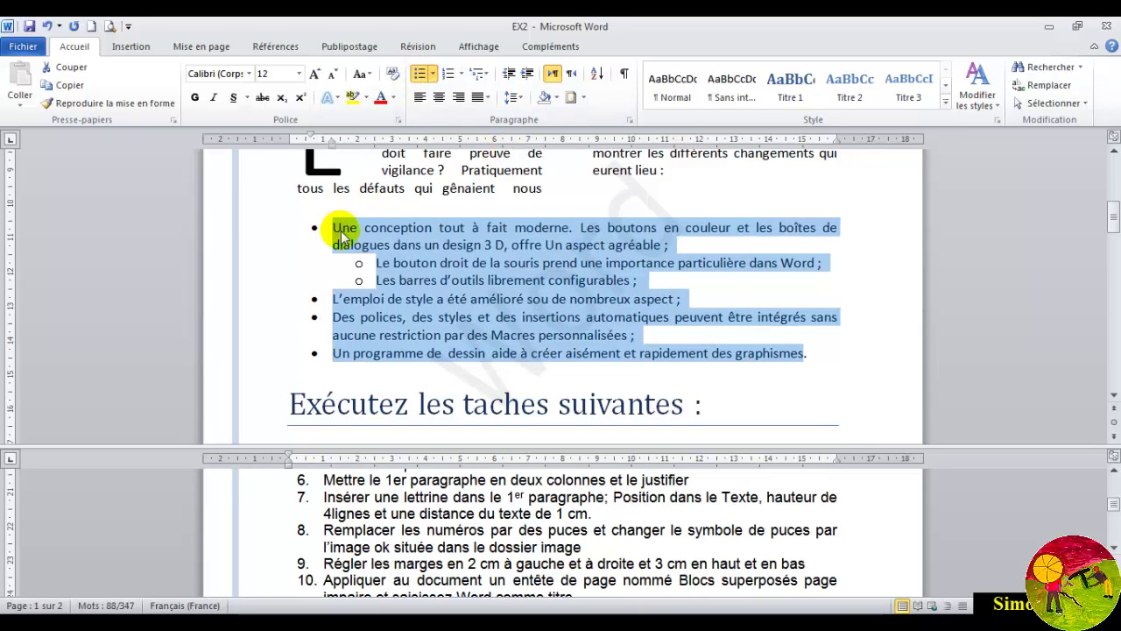
pyautogui.click(434, 75)
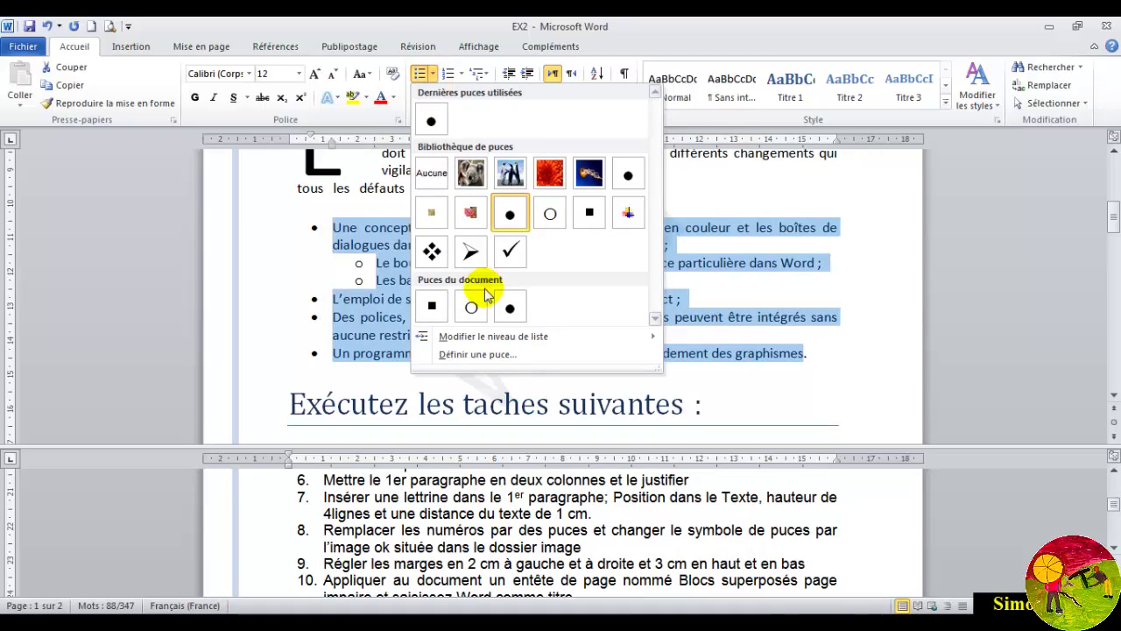
pyautogui.click(478, 355)
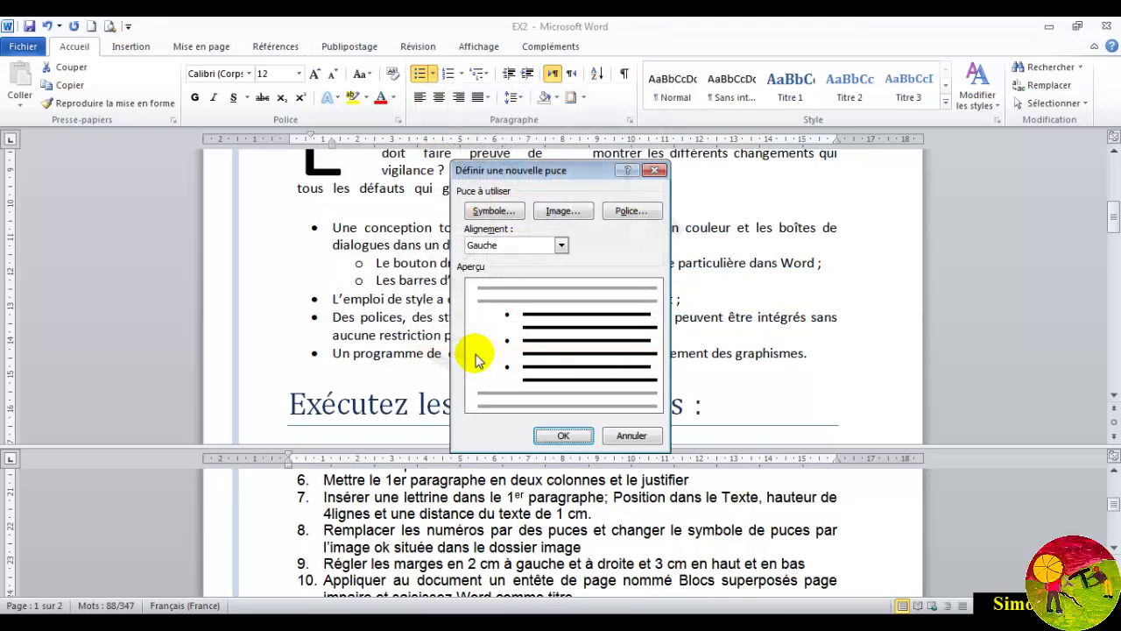
pyautogui.click(561, 212)
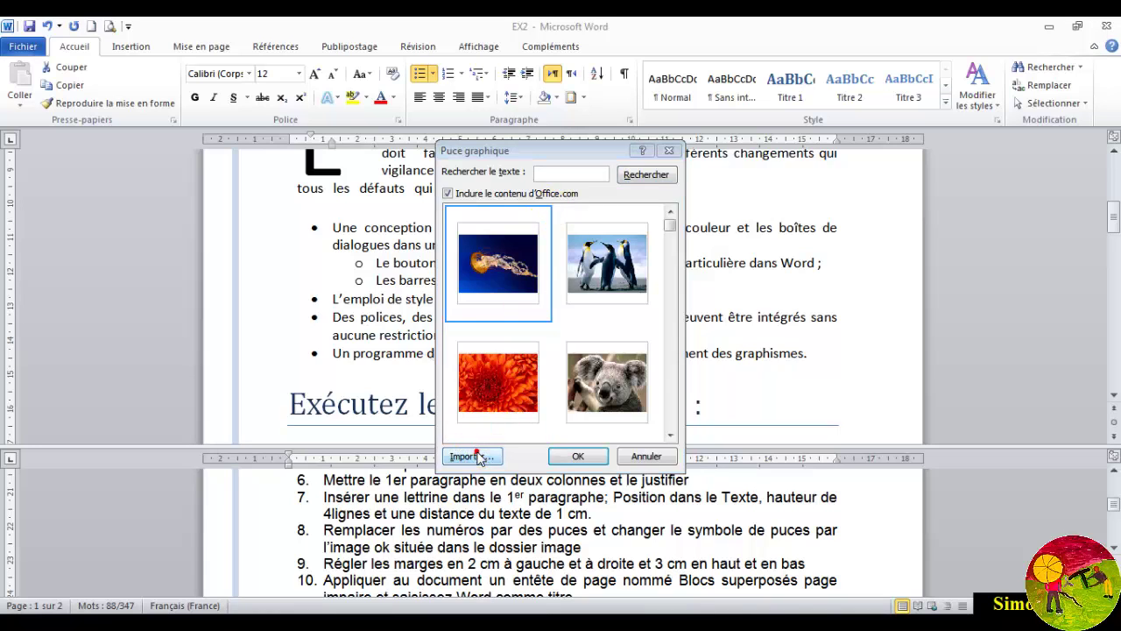
# Import the Tulipes sample image into the picture bullet library
pyautogui.click(476, 456)
pyautogui.doubleClick(622, 351)
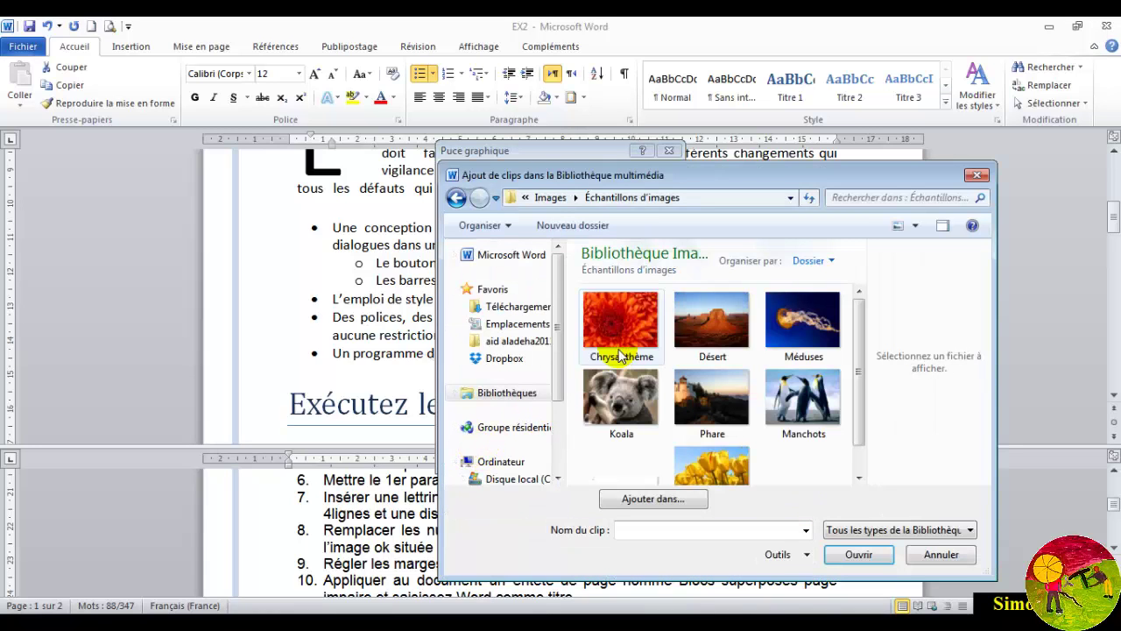
pyautogui.click(705, 469)
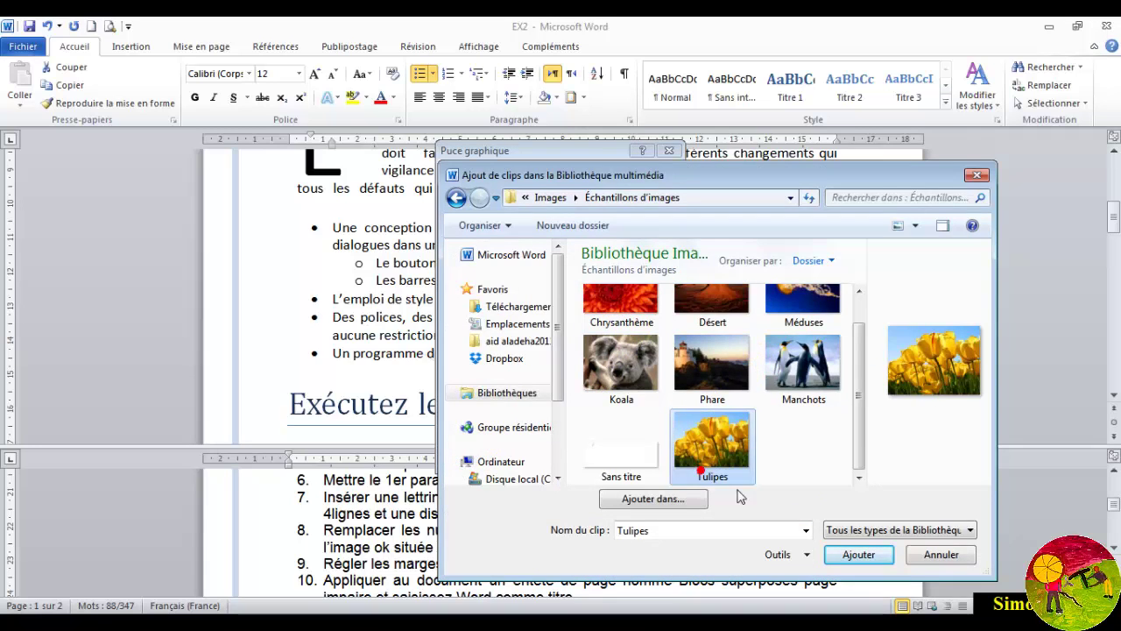
pyautogui.click(859, 555)
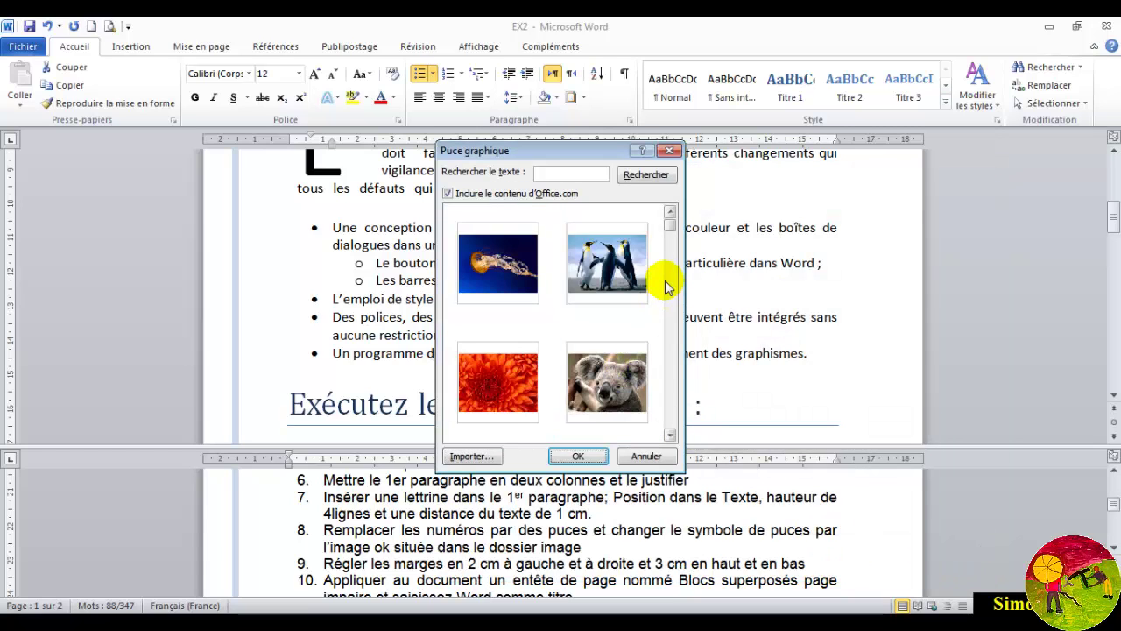
# Choose the tulips image as the new bullet symbol and apply it to the first-level items of the selected list
pyautogui.click(670, 435)
pyautogui.click(670, 434)
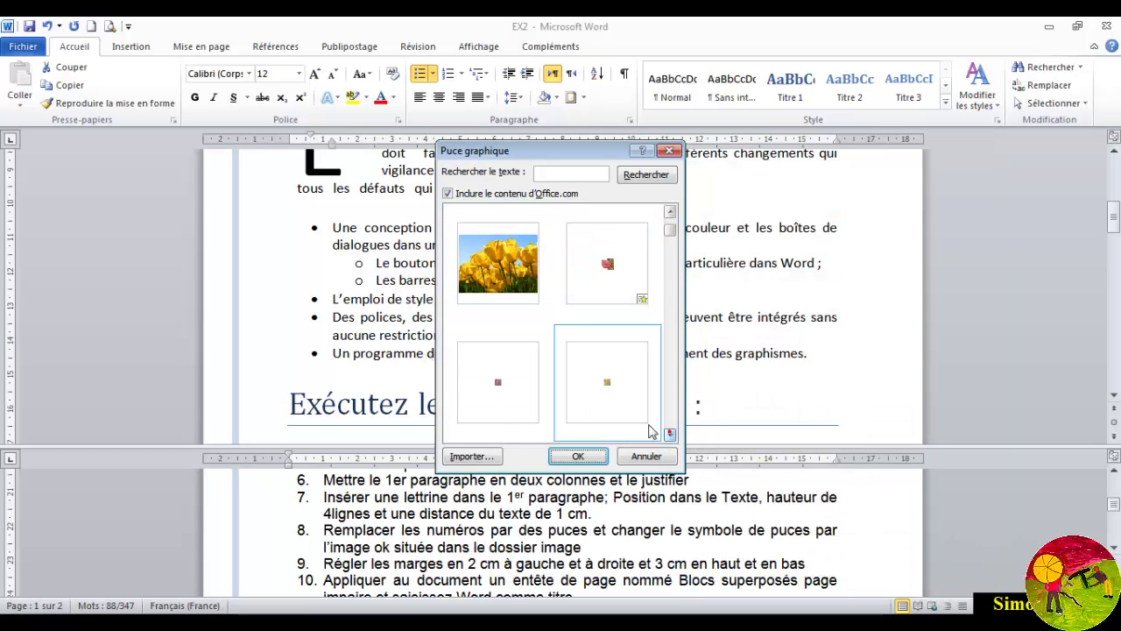
pyautogui.click(504, 254)
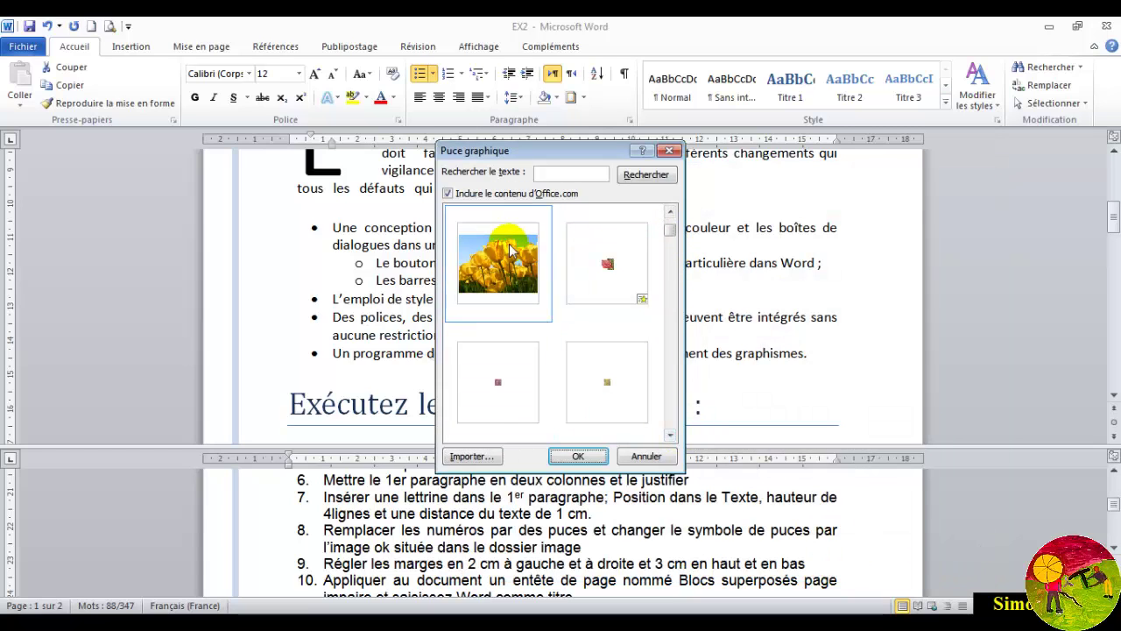
pyautogui.click(571, 454)
pyautogui.click(564, 436)
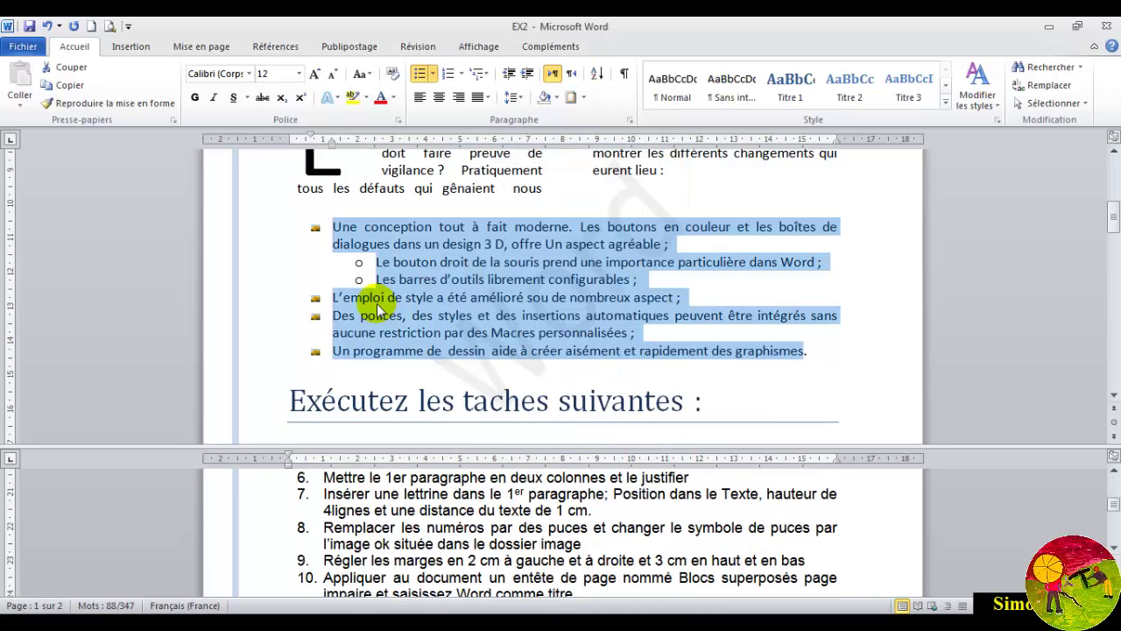
# Select the two sub-items beginning "Le bouton droit" and "Les barres d'outils" and promote them to the first list level
pyautogui.click(305, 256)
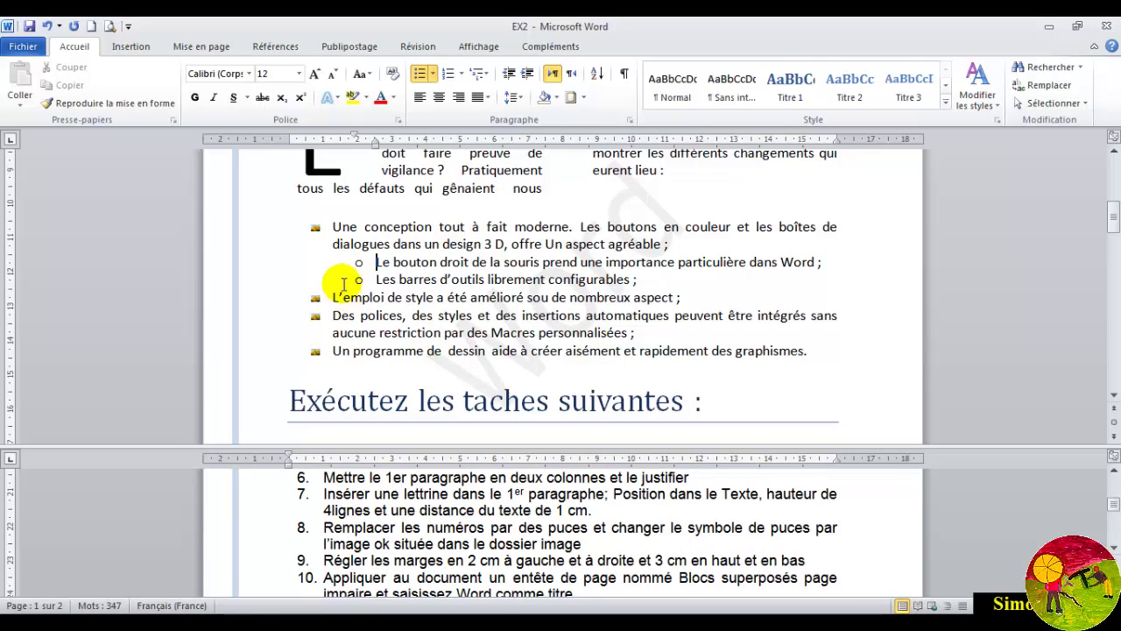
pyautogui.moveTo(375, 261); pyautogui.dragTo(383, 277)
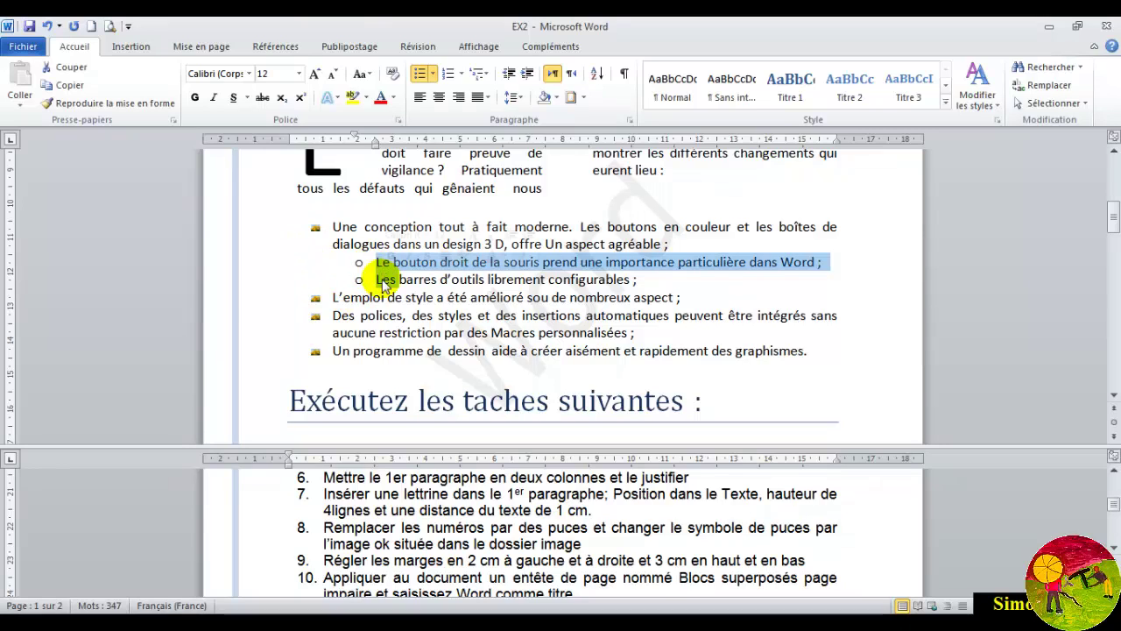
pyautogui.click(511, 76)
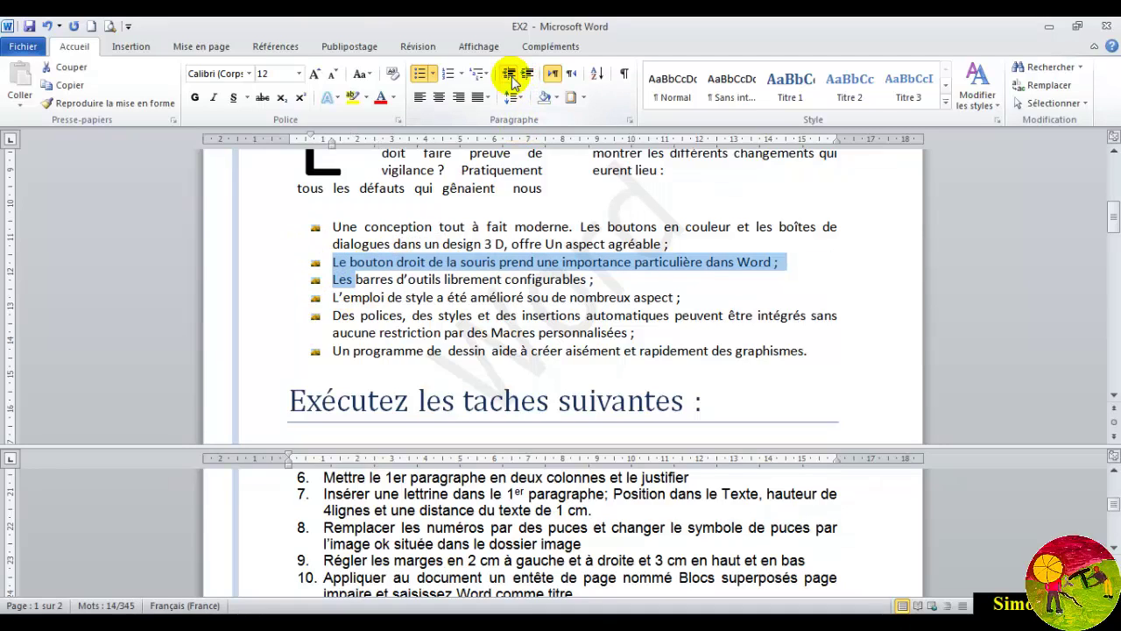
# Demote the two selected list items to the third level and promote them back to the first level
pyautogui.click(529, 76)
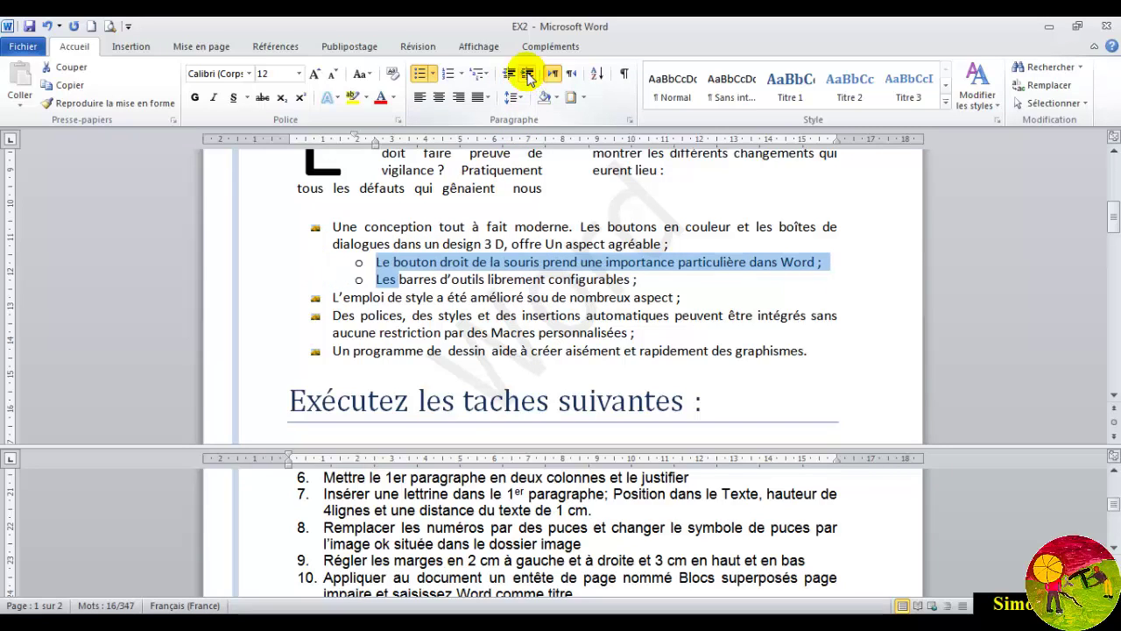
pyautogui.click(528, 75)
pyautogui.click(529, 77)
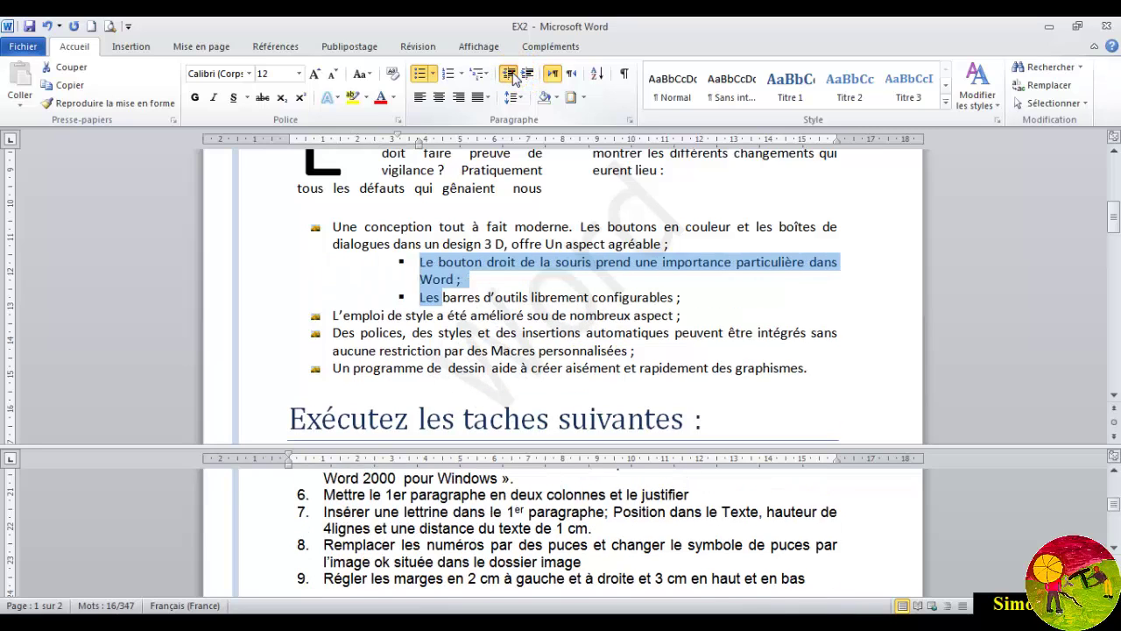
pyautogui.click(513, 76)
pyautogui.click(513, 76)
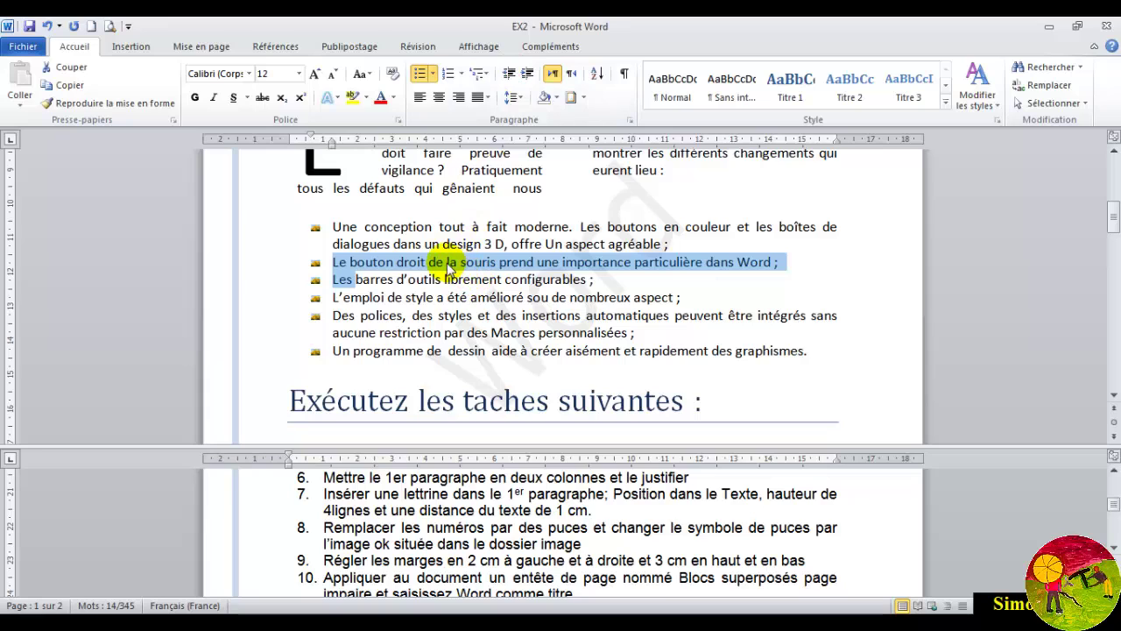
# Read task 9, place the cursor in the picture-bulleted list, and set custom top and bottom margins of 3 cm for this section
pyautogui.click(491, 547)
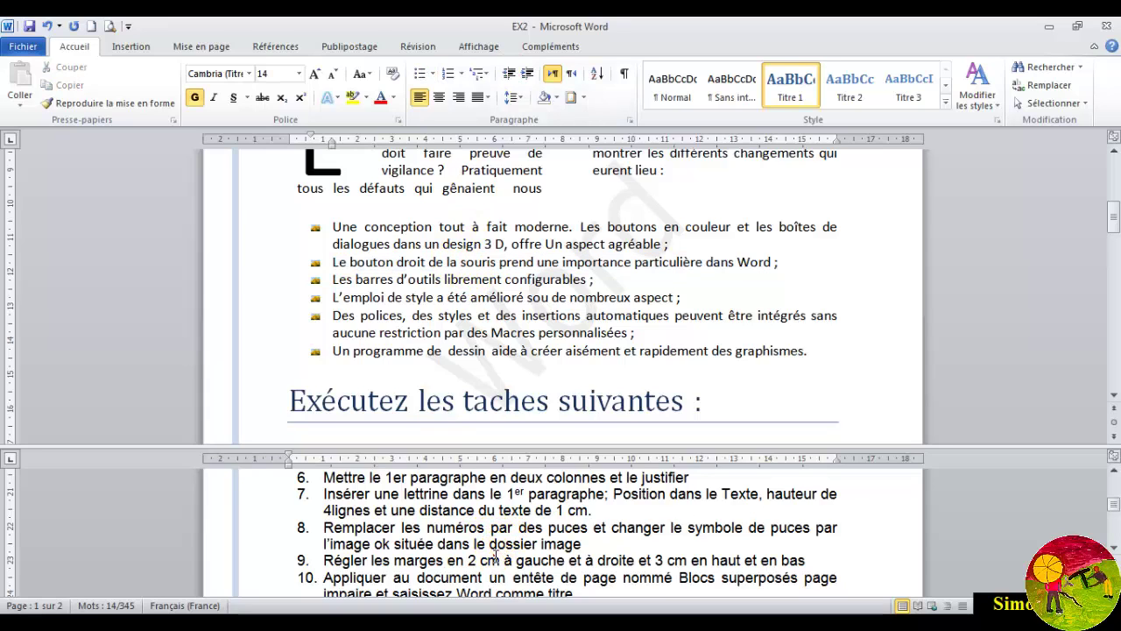
pyautogui.moveTo(324, 561); pyautogui.dragTo(541, 562)
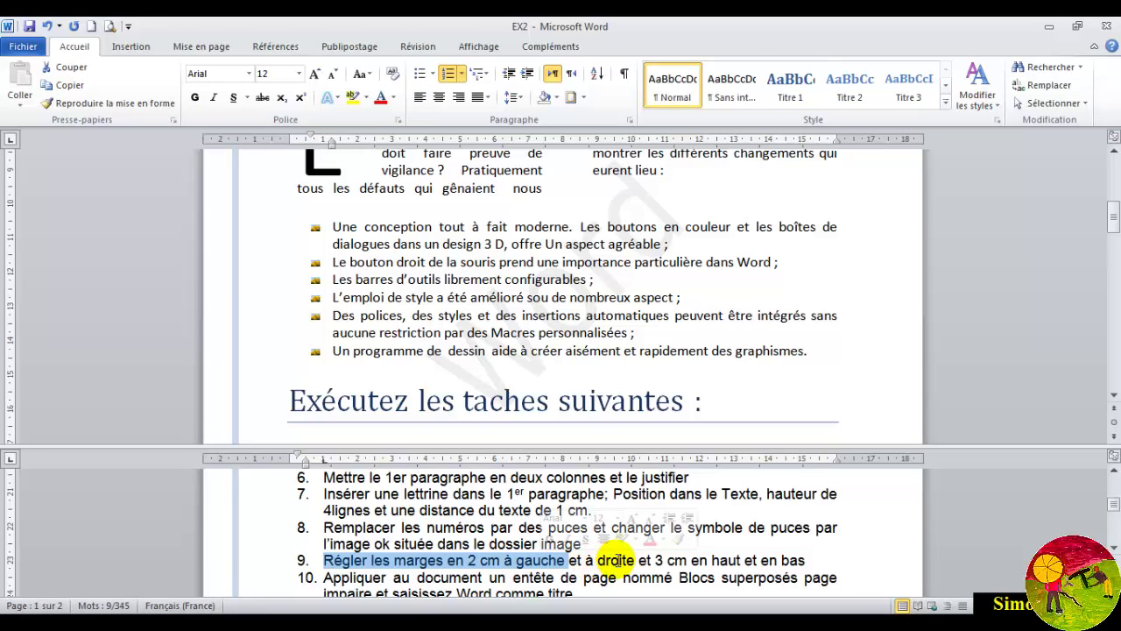
pyautogui.tripleClick(431, 260)
pyautogui.click(408, 226)
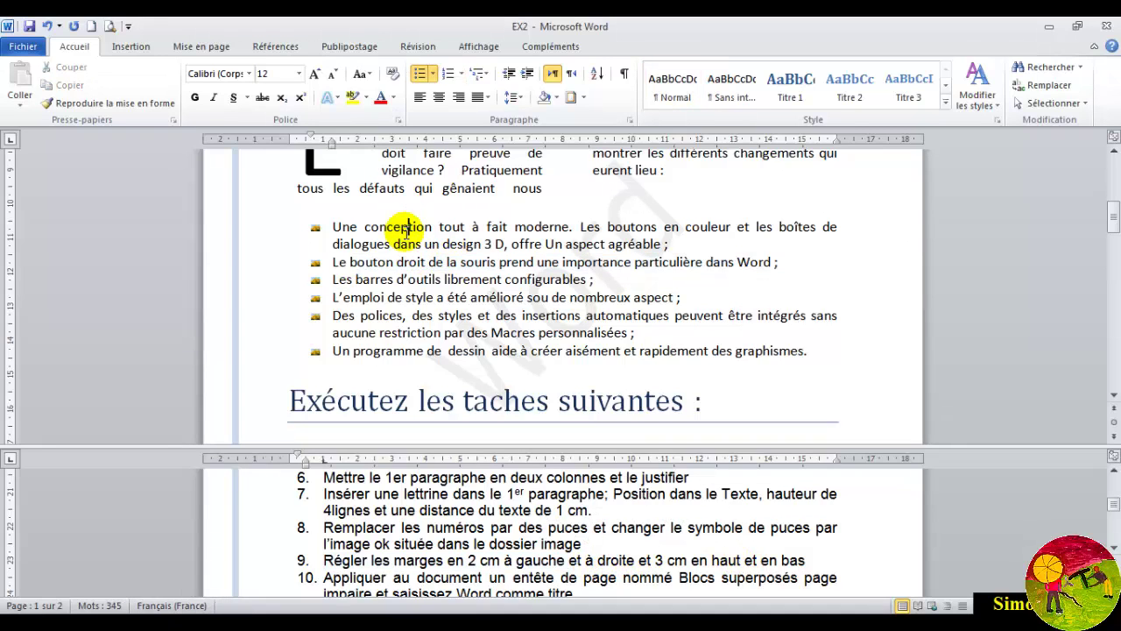
pyautogui.click(199, 46)
pyautogui.click(130, 81)
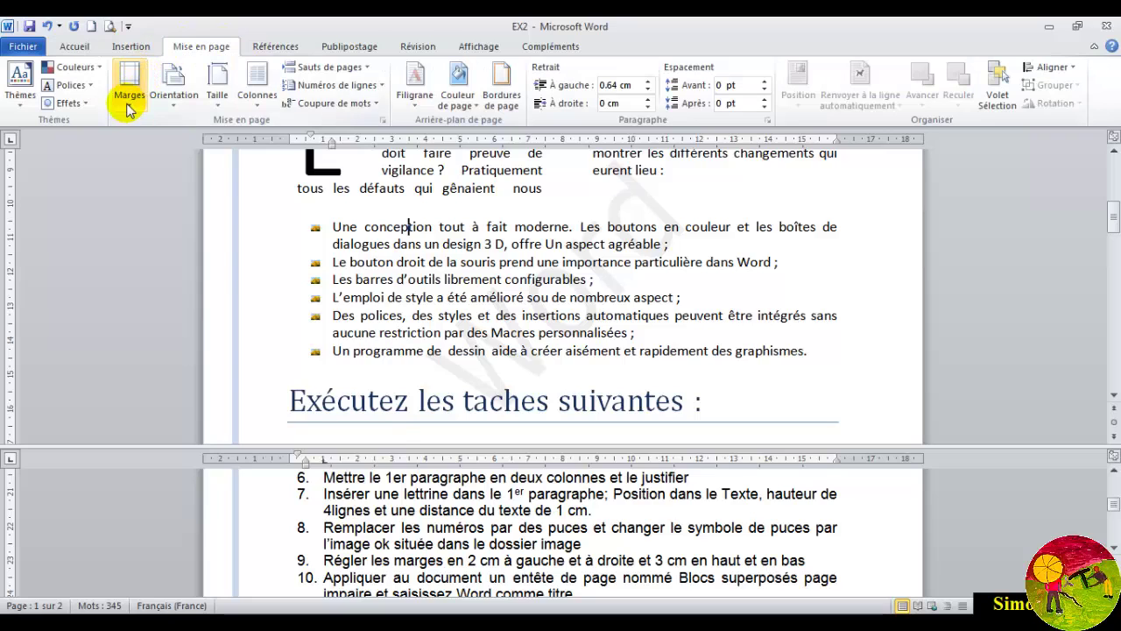
pyautogui.click(197, 469)
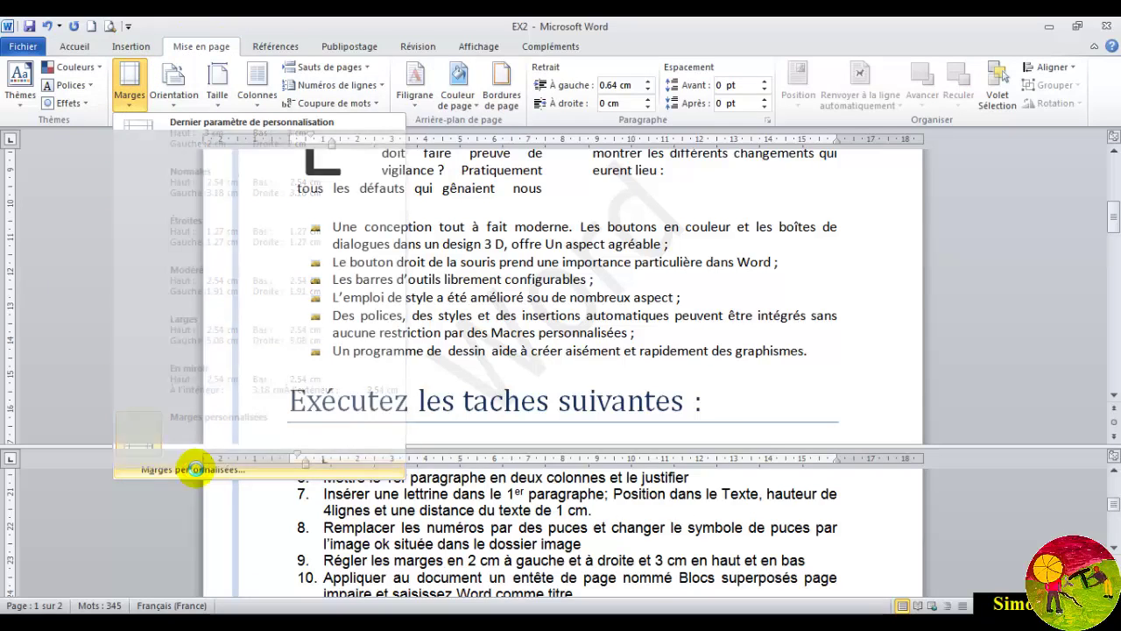
pyautogui.click(471, 159)
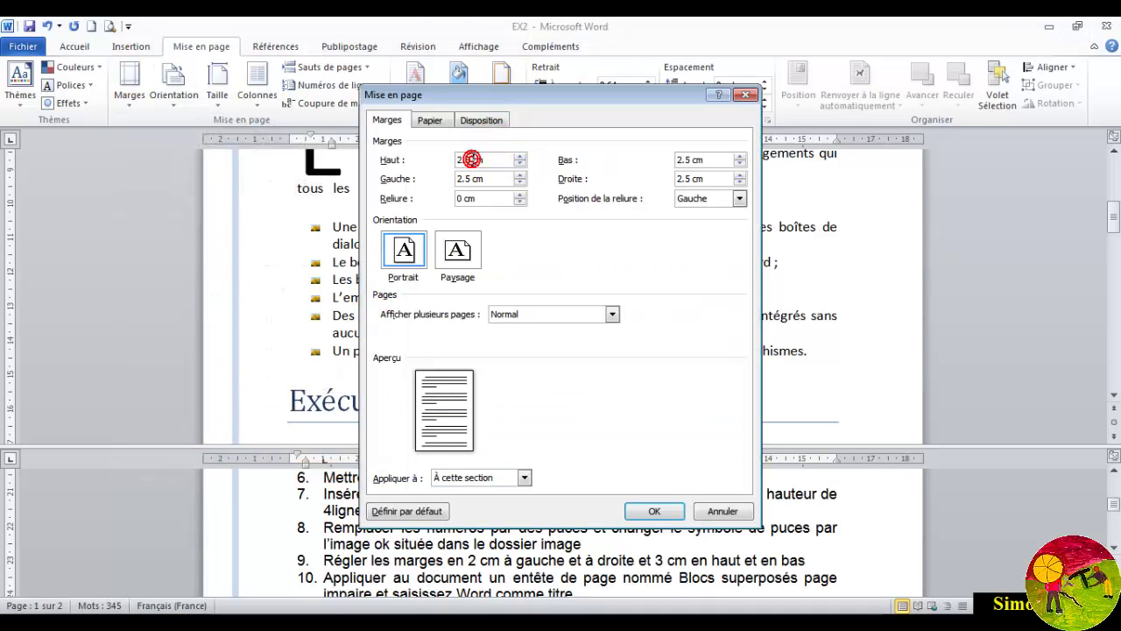
pyautogui.moveTo(472, 159); pyautogui.dragTo(450, 166)
pyautogui.write('2')
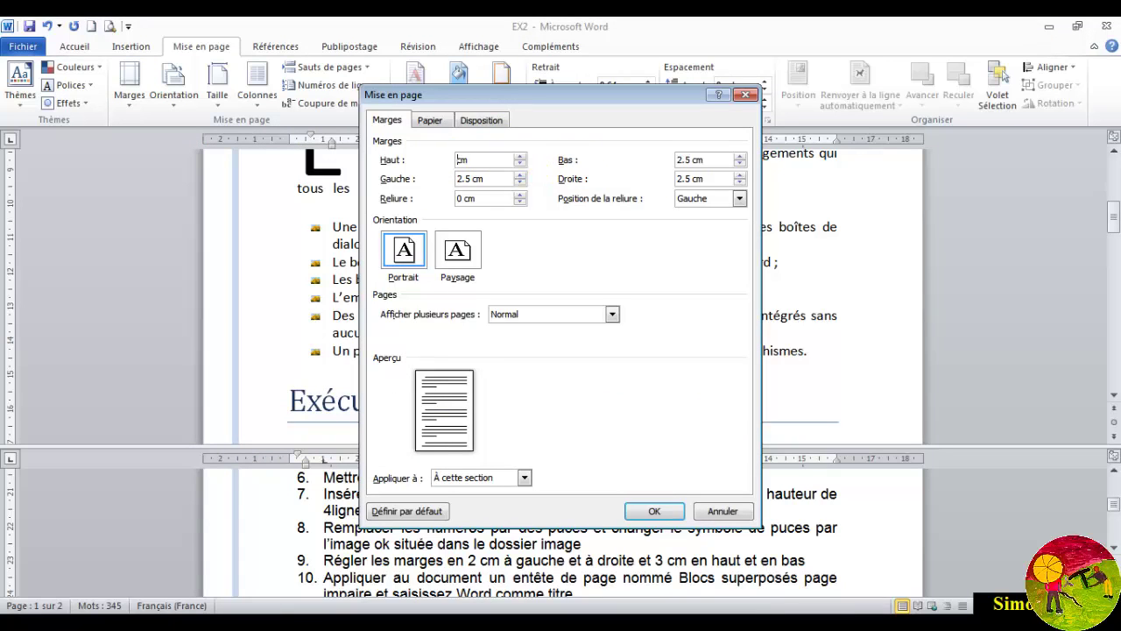
pyautogui.click(679, 159)
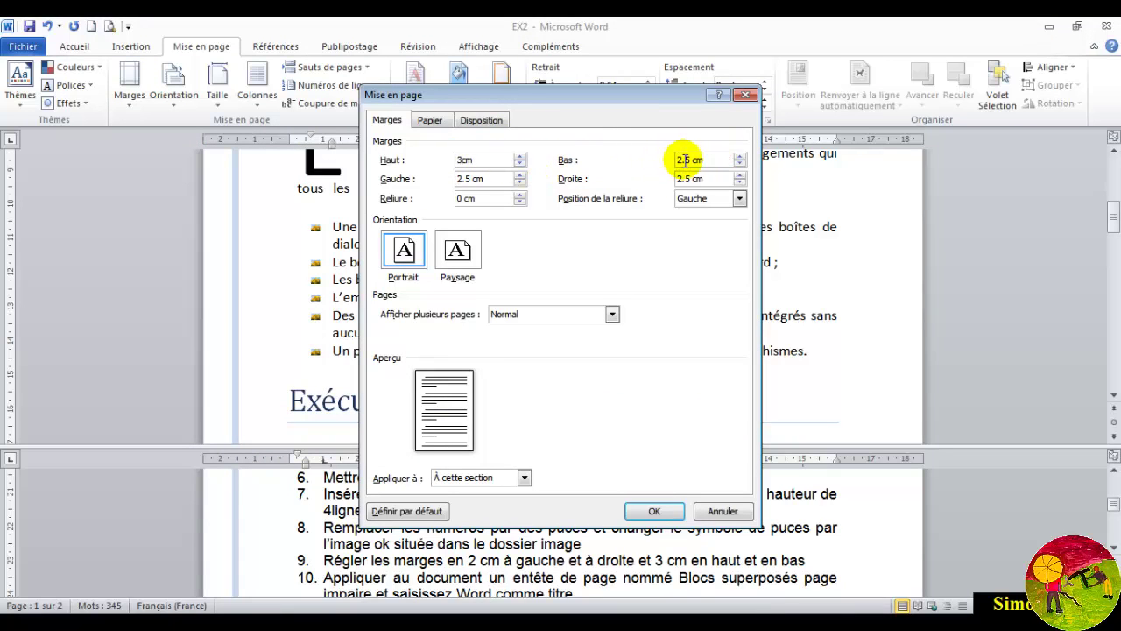
pyautogui.doubleClick(686, 160)
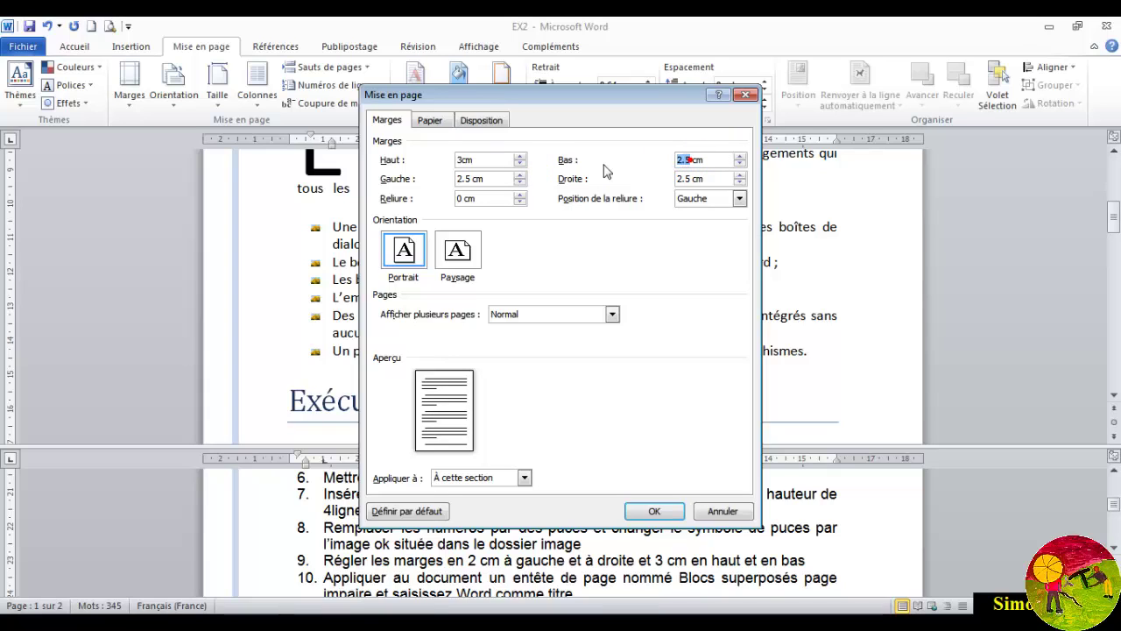
pyautogui.write('3')
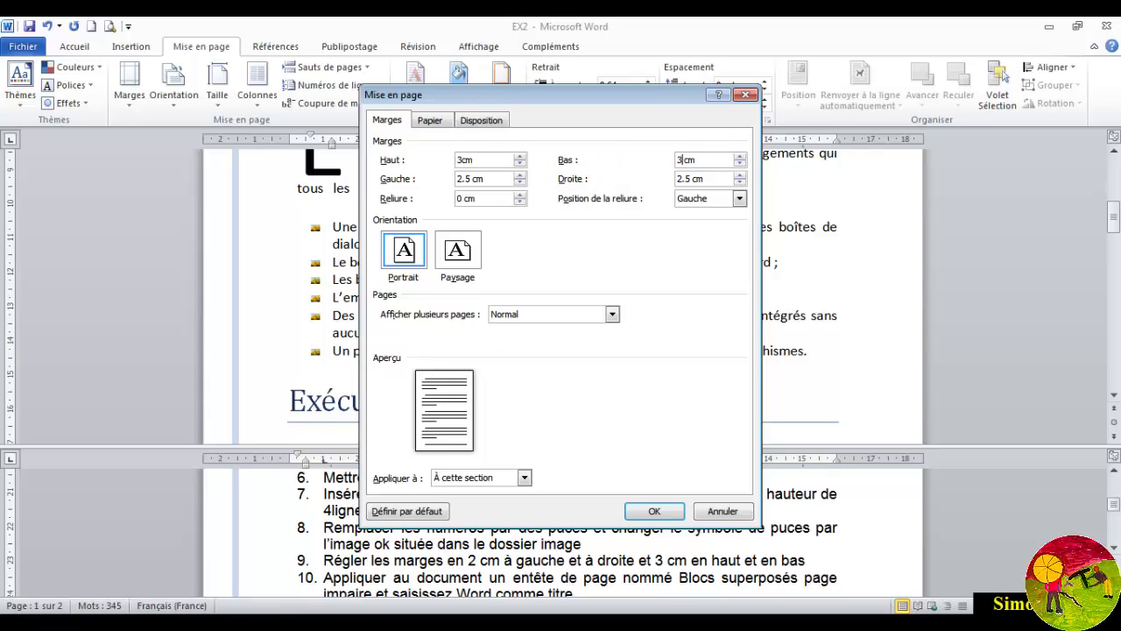
# Set the left and right margins to 2 cm and apply the page setup
pyautogui.doubleClick(469, 178)
pyautogui.write('2')
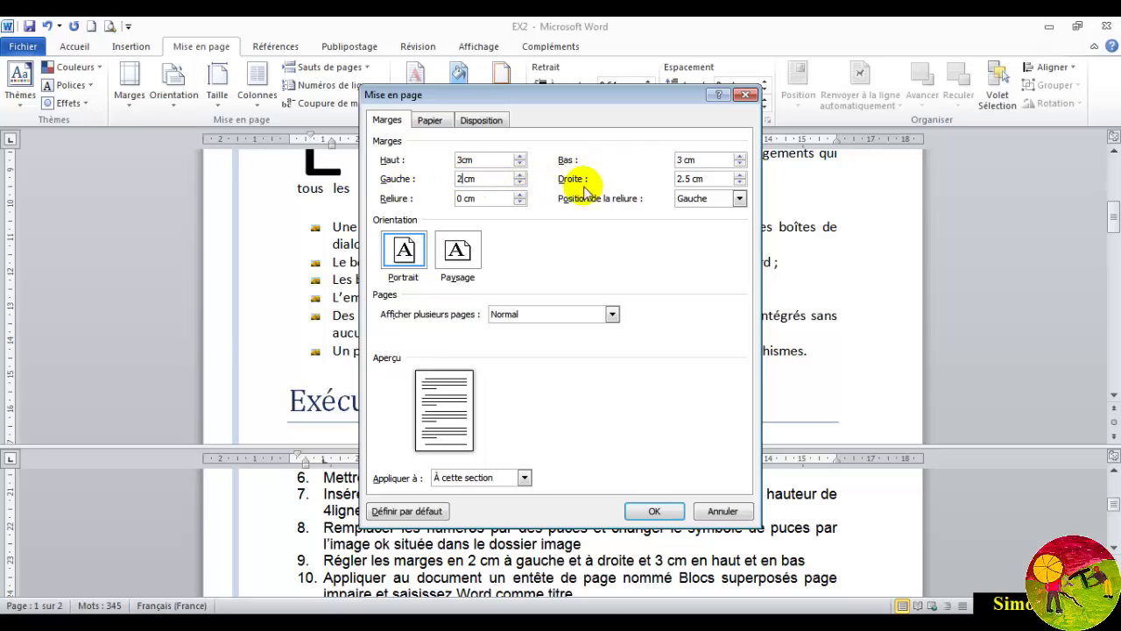
pyautogui.doubleClick(686, 178)
pyautogui.write('2')
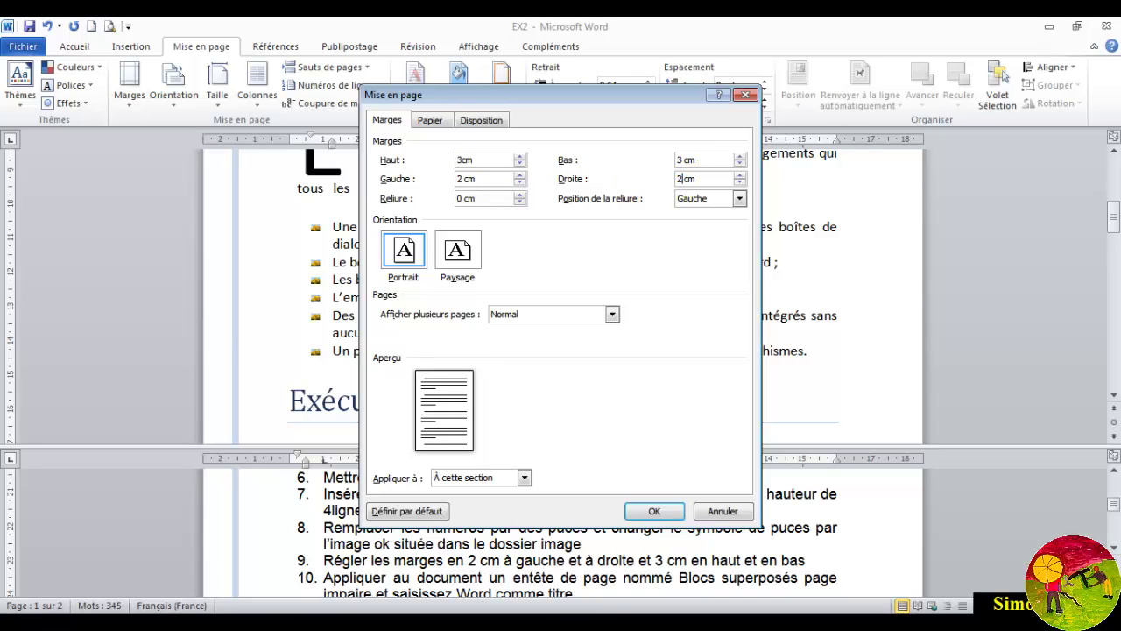
pyautogui.click(655, 511)
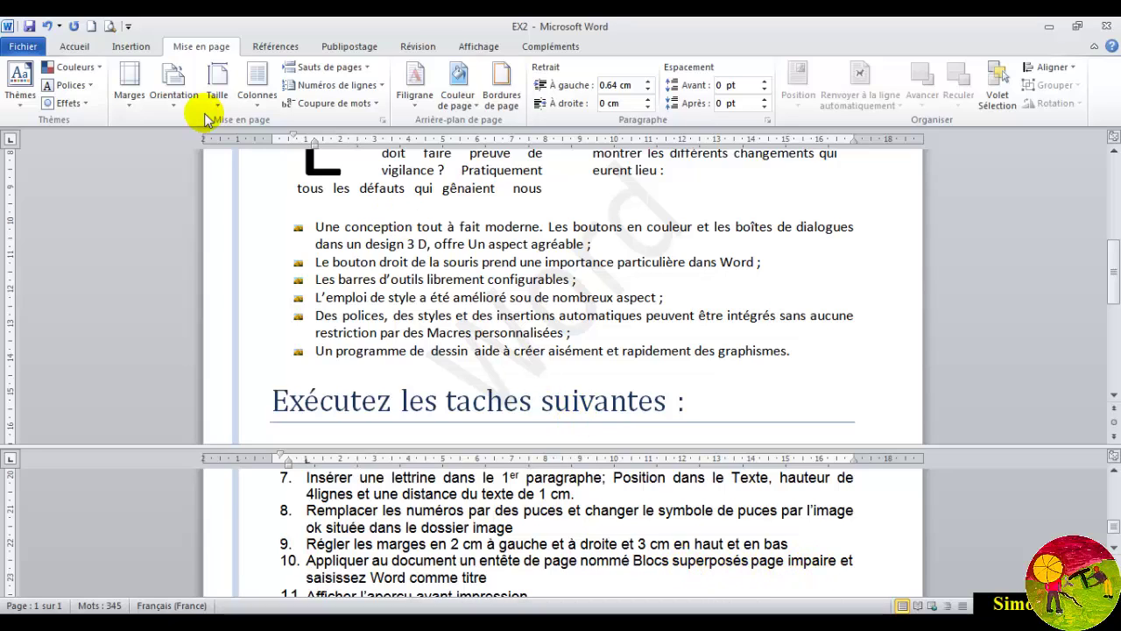
# Insert the predefined header Blocs superposés (page impaire) and select its title text Word
pyautogui.click(141, 66)
pyautogui.click(130, 46)
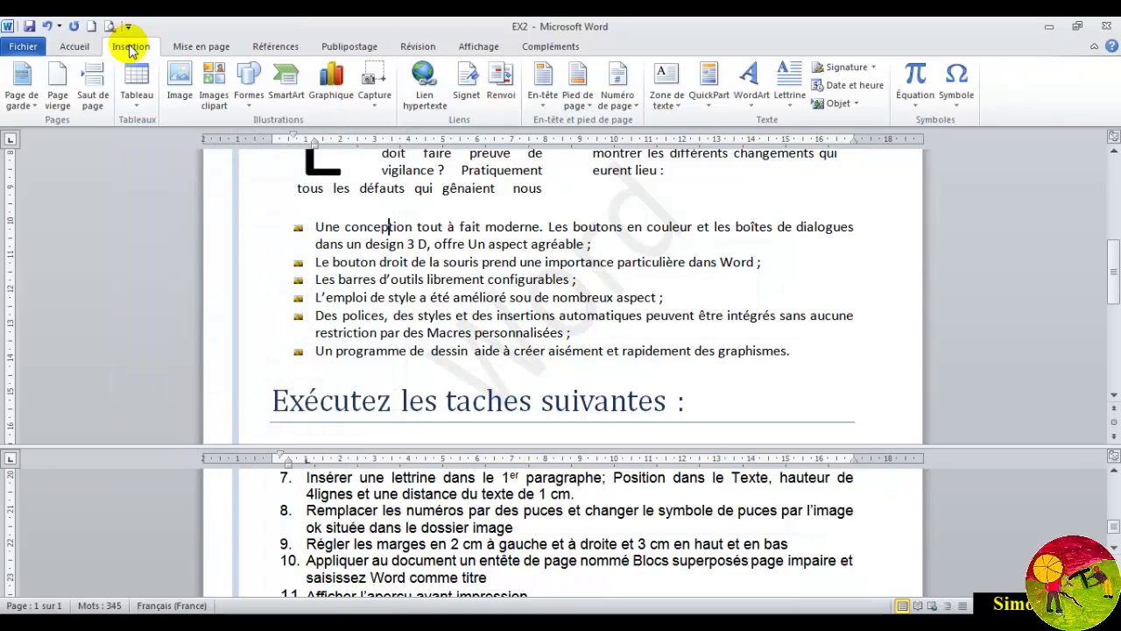
pyautogui.click(542, 85)
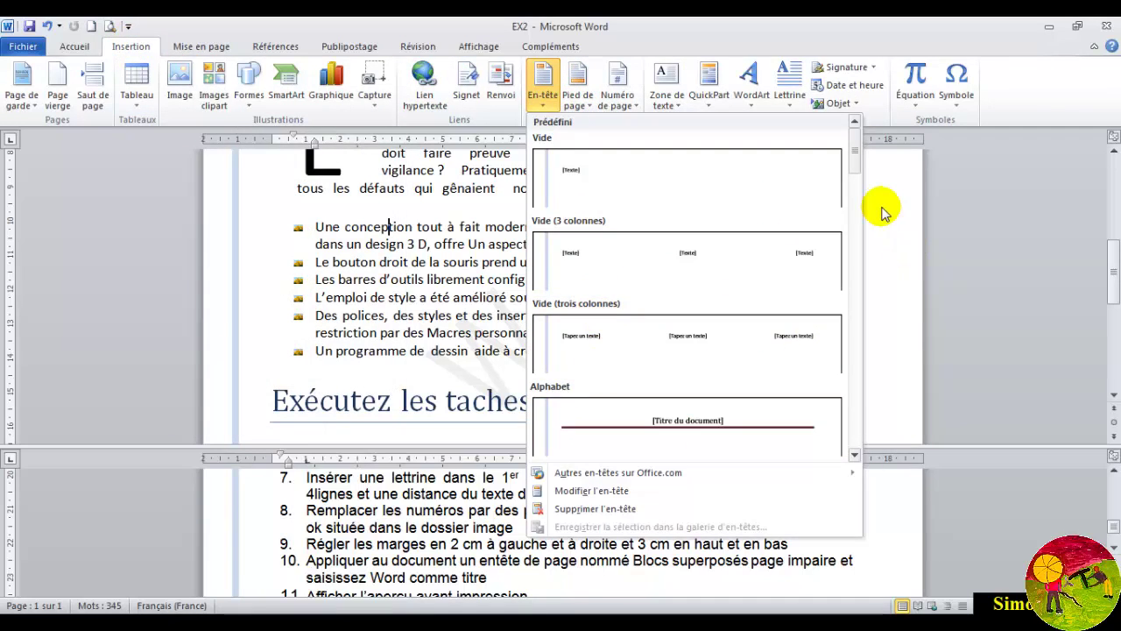
pyautogui.moveTo(851, 156); pyautogui.dragTo(863, 232)
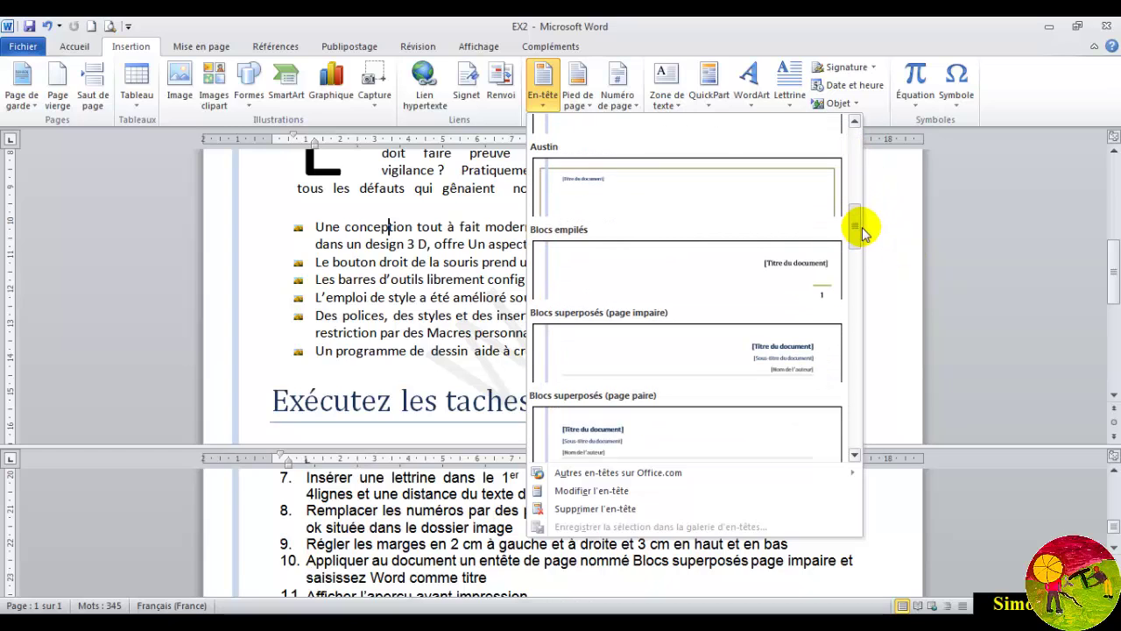
pyautogui.click(650, 317)
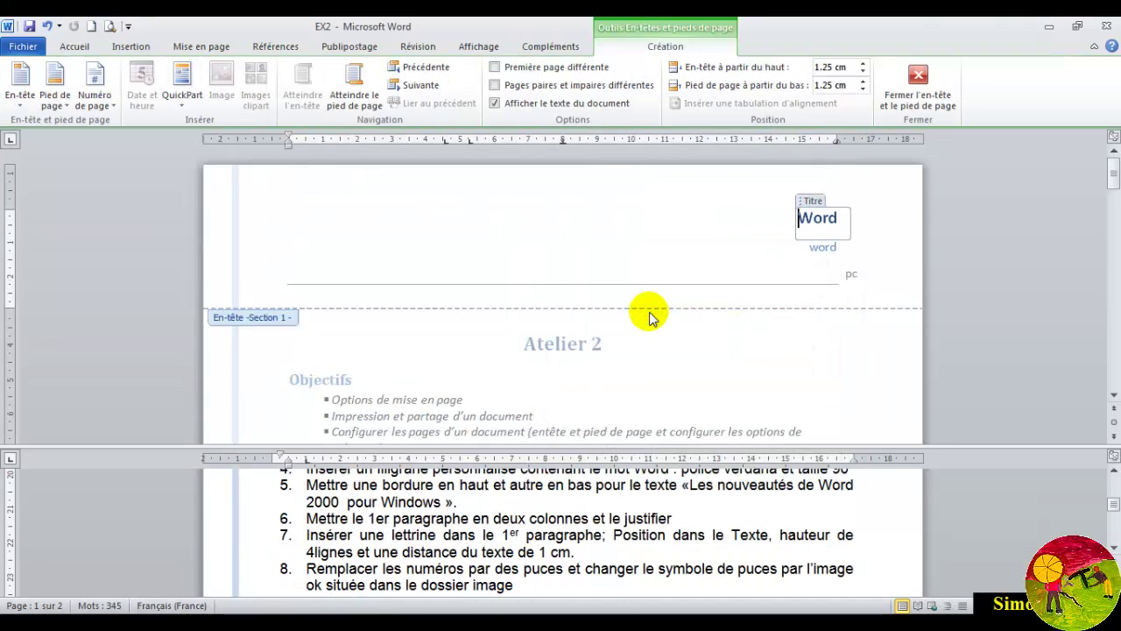
pyautogui.doubleClick(841, 219)
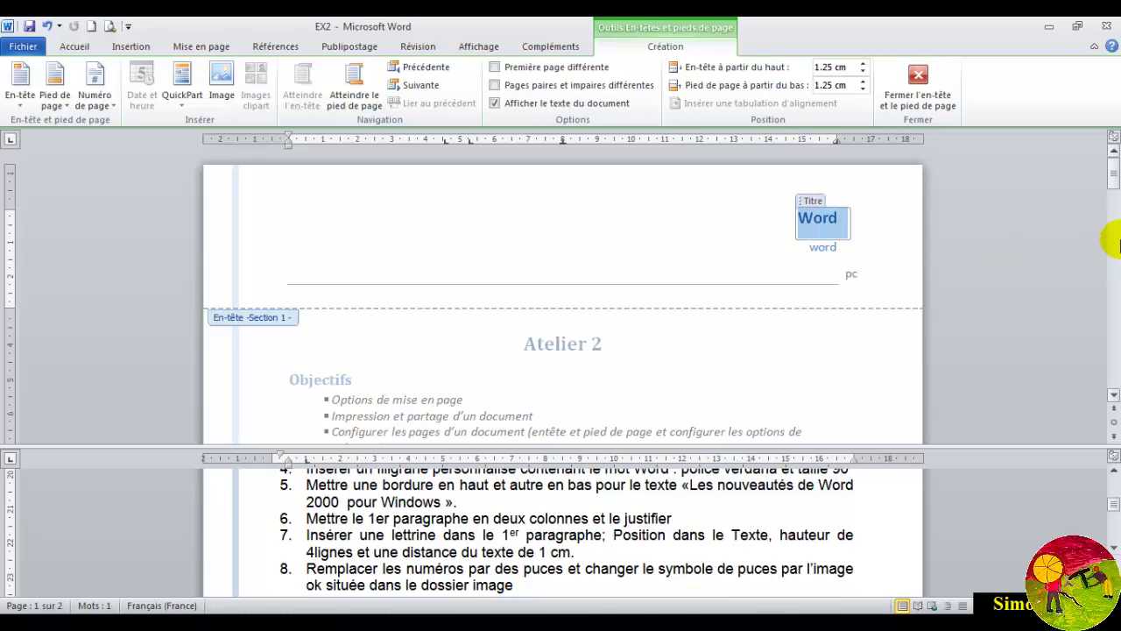
# Examine the remaining tasks and the header of the second page in the lower pane
pyautogui.click(1115, 547)
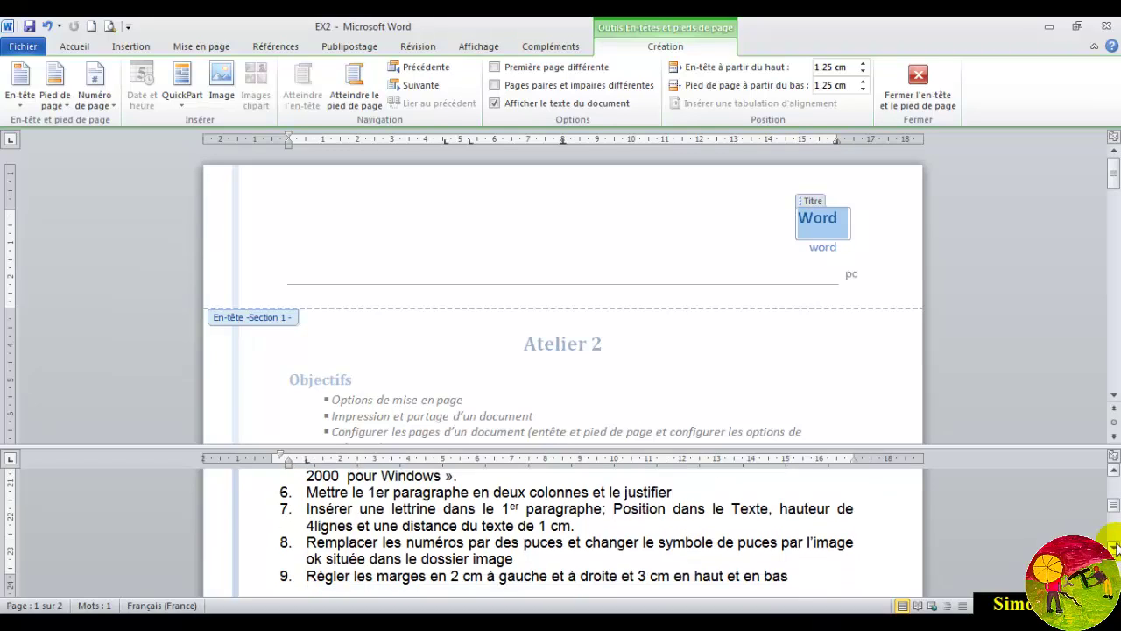
pyautogui.click(1114, 547)
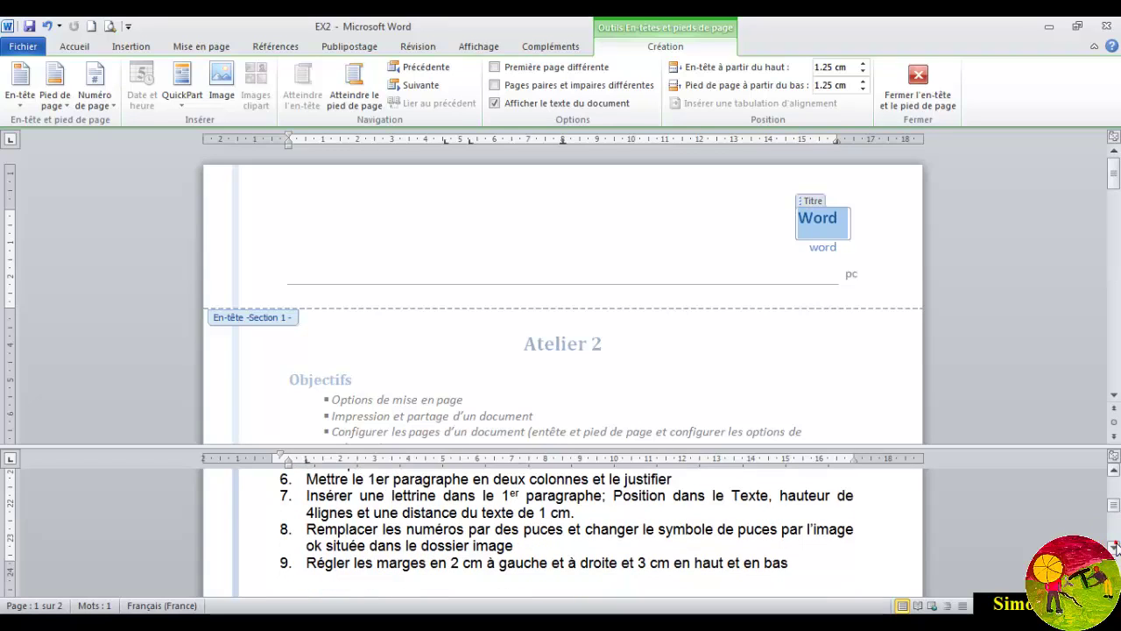
pyautogui.click(1114, 547)
pyautogui.click(1115, 546)
pyautogui.click(1115, 547)
pyautogui.click(1114, 547)
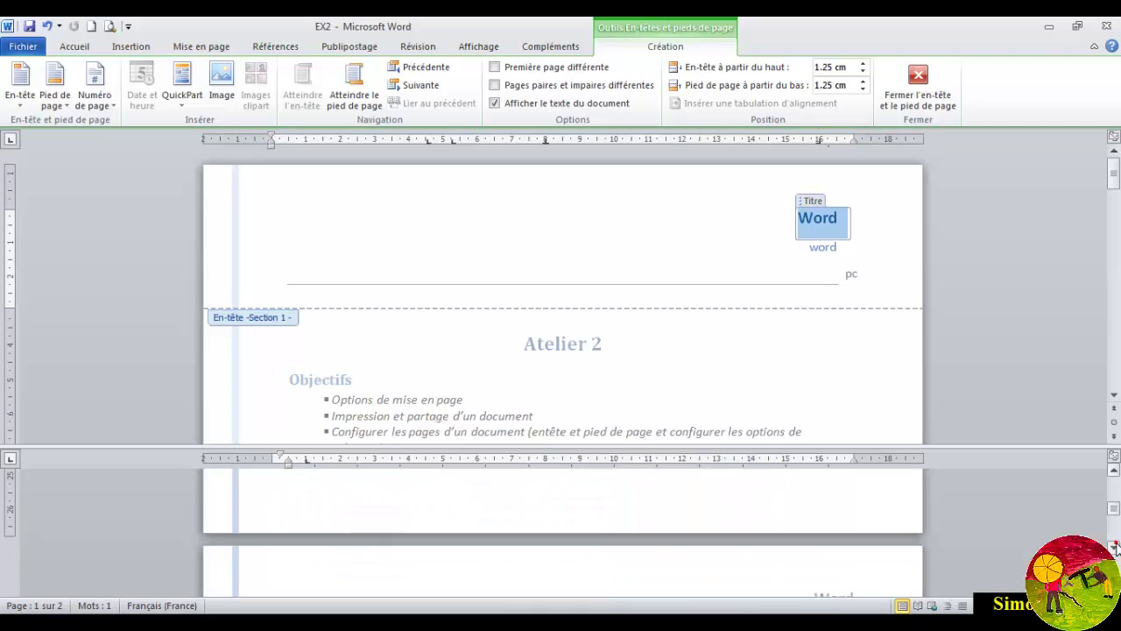
pyautogui.click(1114, 547)
pyautogui.click(1114, 547)
pyautogui.click(1115, 547)
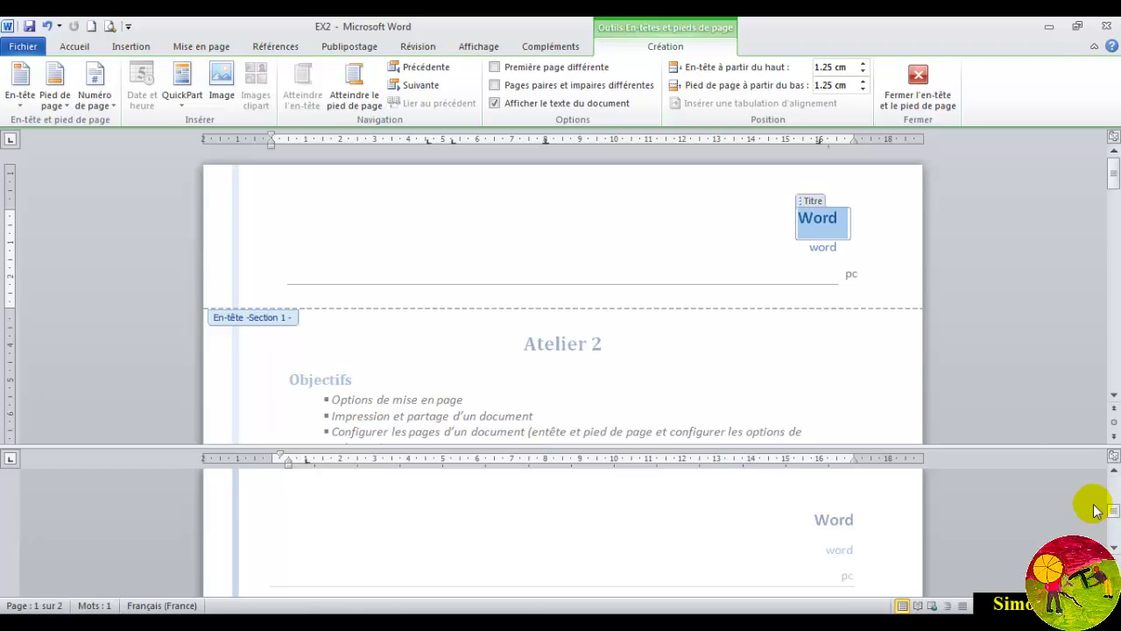
# Close header and footer editing and display the print preview of the document
pyautogui.click(914, 101)
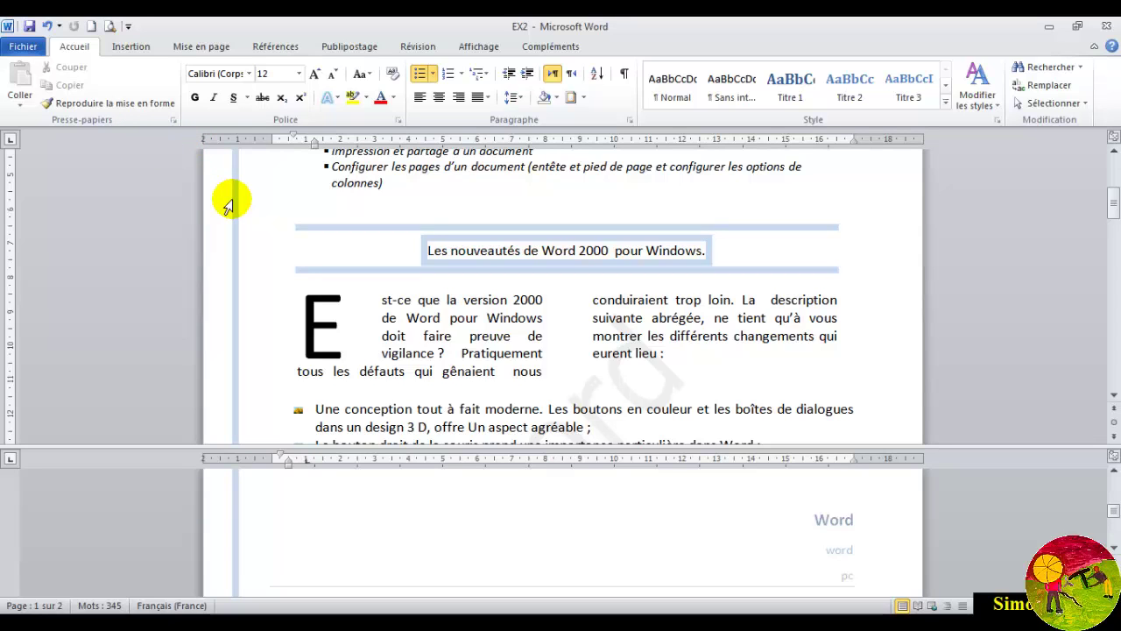
pyautogui.click(23, 49)
pyautogui.click(42, 263)
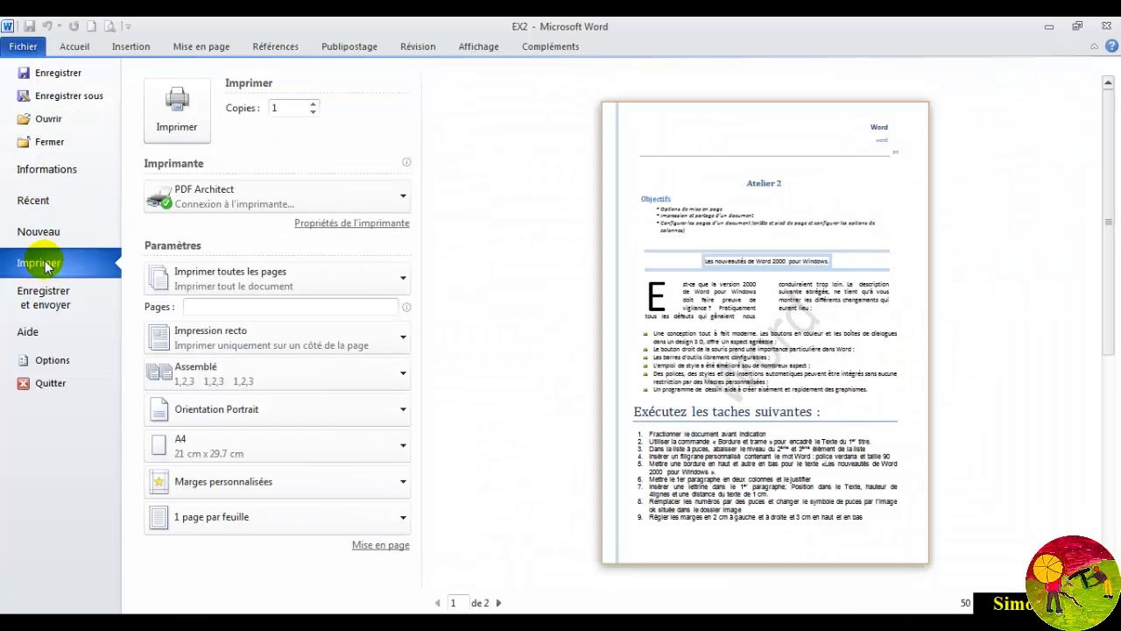